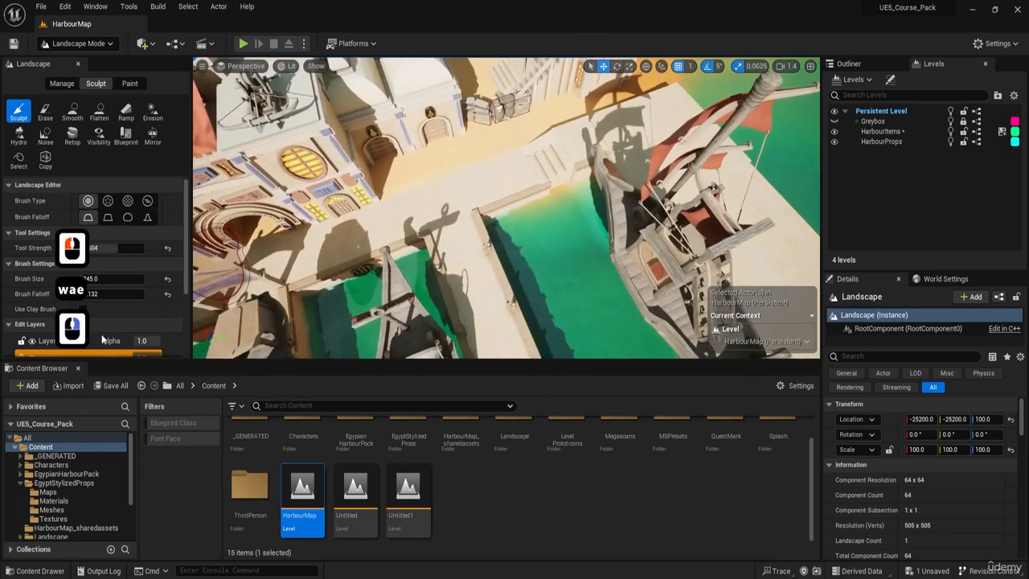
Make the edit layer named Layer active and sculpt the seabed up at the dock corner beside the steps and ship.
scroll(86, 329, "down", 2)
left_click(65, 306)
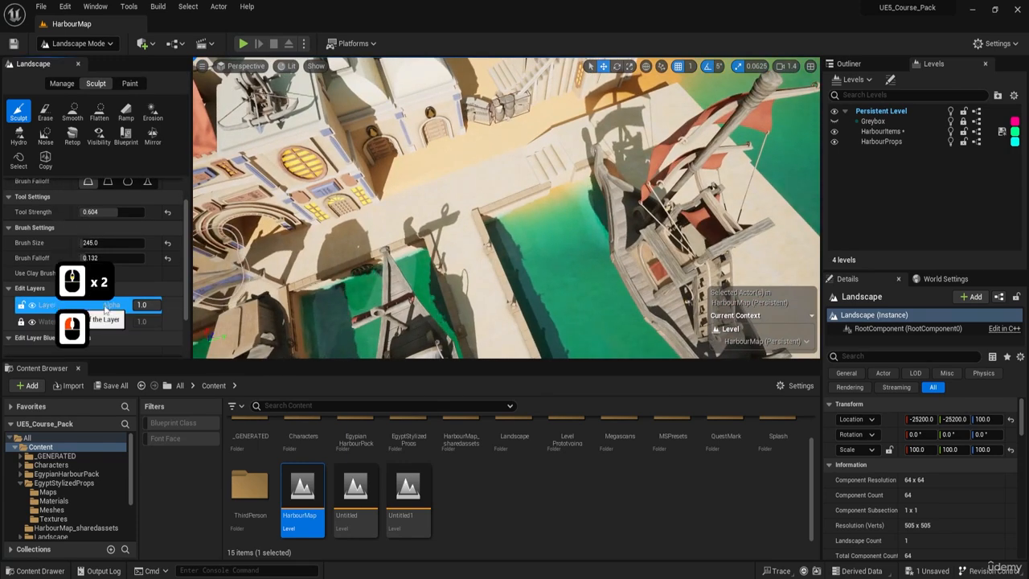
key("w")
right_click_drag(514, 205, 520, 195)
key("w")
key("a")
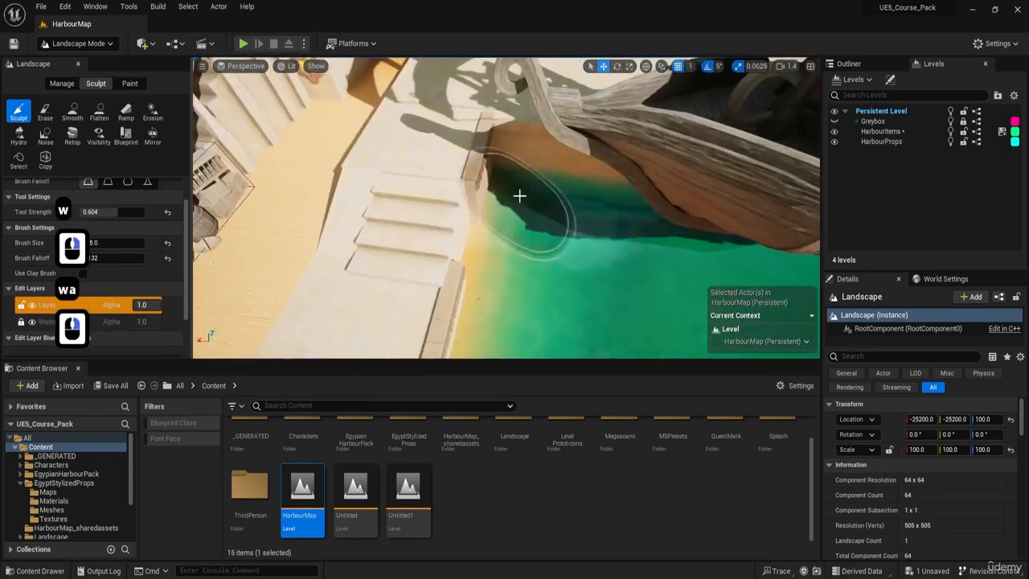
left_click_drag(519, 196, 508, 180)
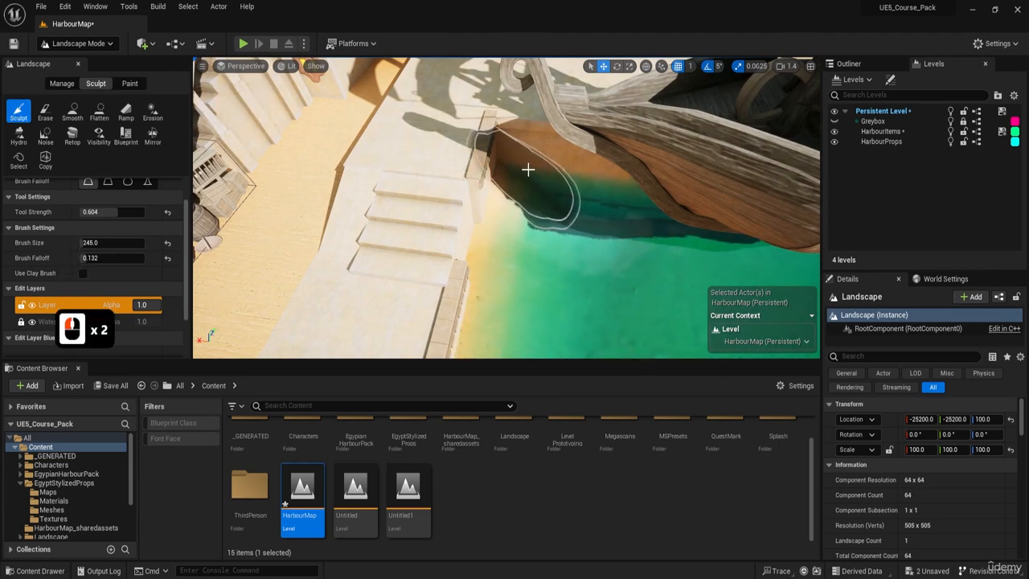
Switch to the Flatten tool and sample the shore sand beside the stone dock as the flatten target, 88.28125.
key("d")
key("a")
right_click_drag(528, 170, 486, 167)
key("d")
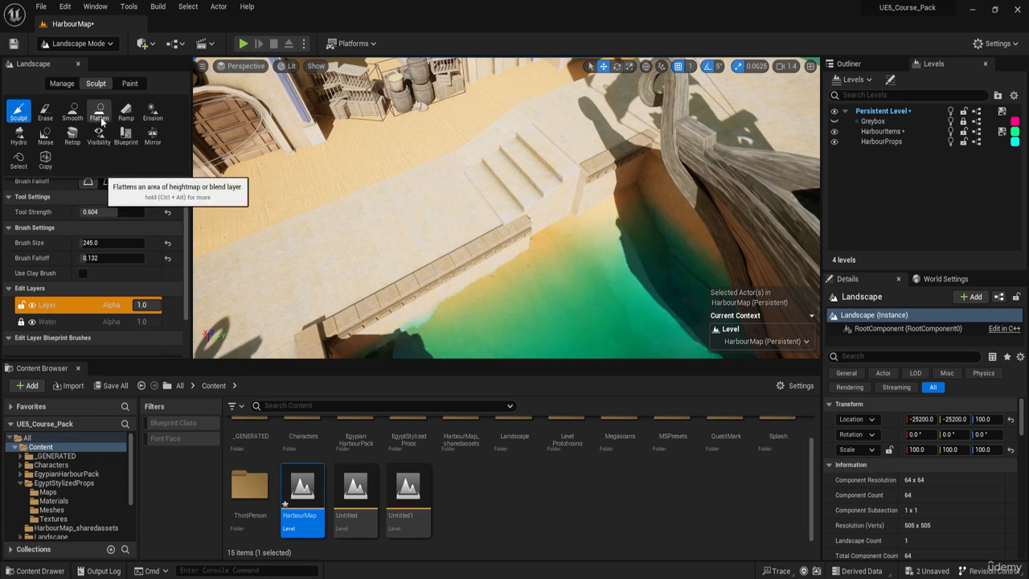
left_click(99, 112)
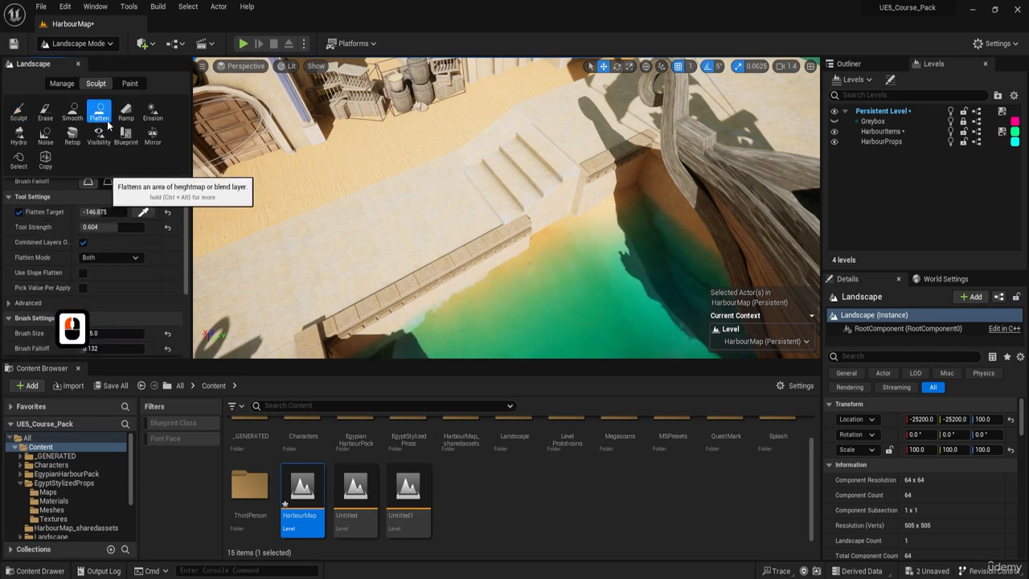
key("w")
mouse_move(346, 200)
right_mouse_down()
mouse_move(382, 185)
mouse_move(478, 195)
right_mouse_up()
key("e")
key("w")
key("d")
key("w")
key("d")
key("d")
key("w")
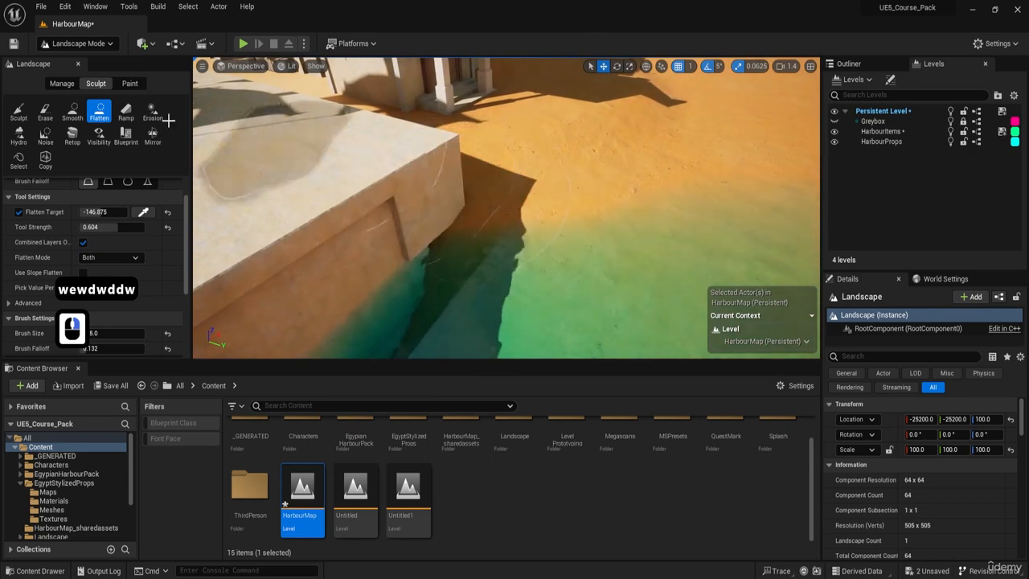
left_click(145, 211)
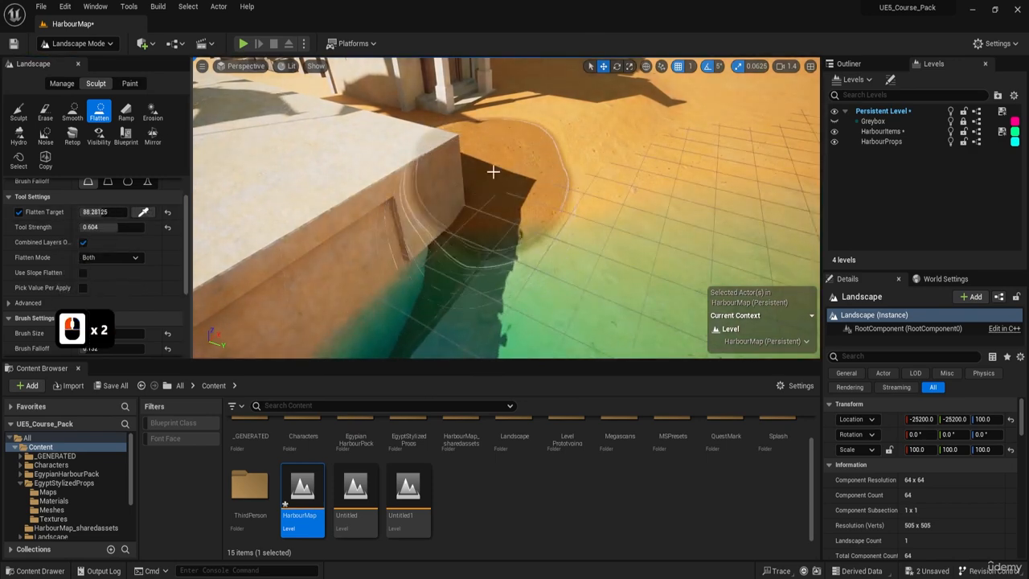
Flatten the seabed into a sandy patch in the basin corner where the pier meets the quay wall.
key("w")
key("e")
key("d")
mouse_move(493, 171)
right_mouse_down()
mouse_move(475, 125)
mouse_move(487, 173)
mouse_move(418, 213)
mouse_move(390, 137)
mouse_move(455, 220)
right_mouse_up()
key("e")
key("w")
key("a")
key("e")
key("d")
key("w")
left_click(390, 136)
left_click(383, 131)
key("s")
key("e")
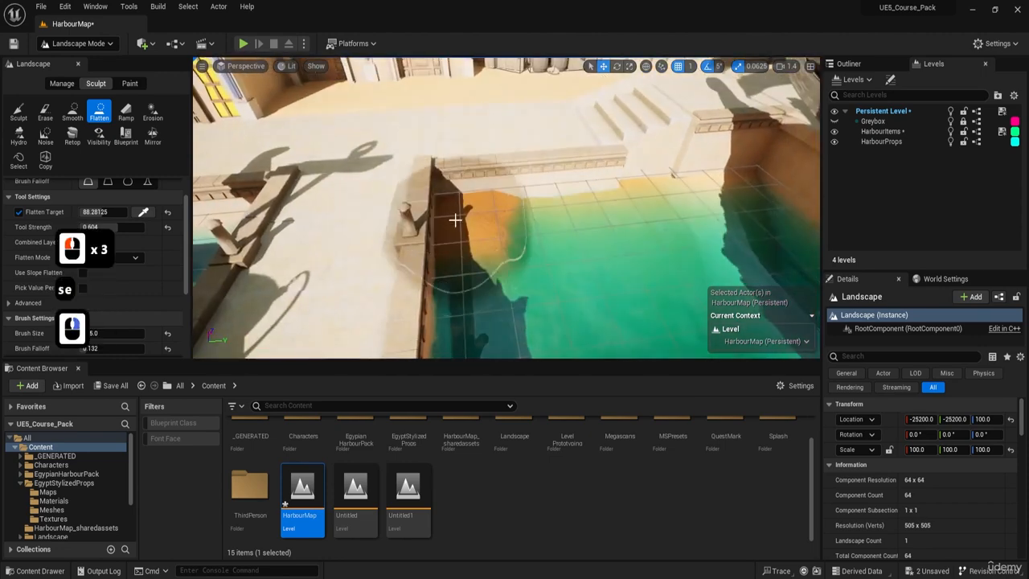
Check the sandy patch in the pier corner up close and undo the last Flatten stroke there.
key("d")
key("a")
key("d")
key("w")
right_click_drag(455, 147, 442, 150)
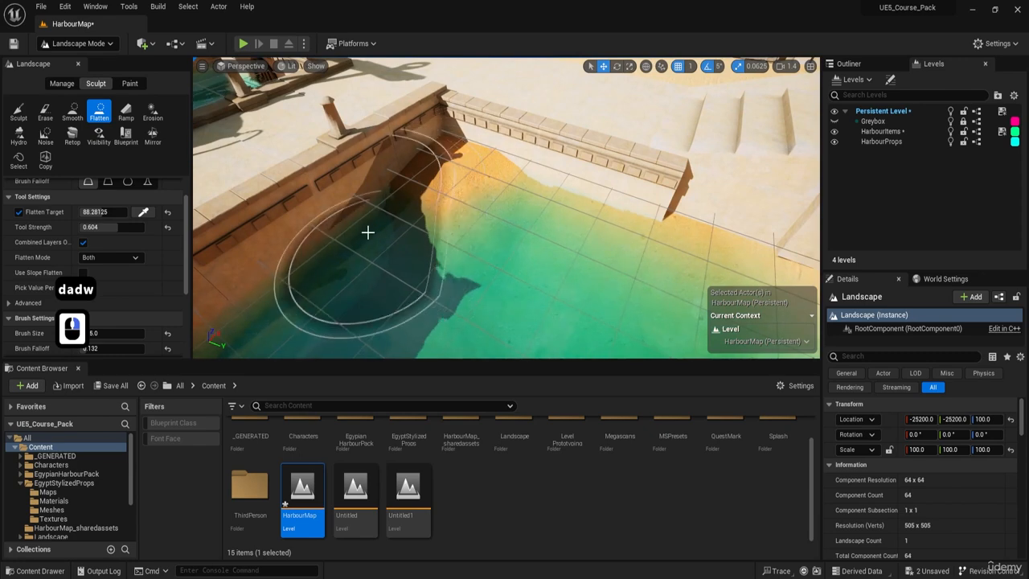
right_click_drag(373, 225, 526, 206)
key("a")
key("s")
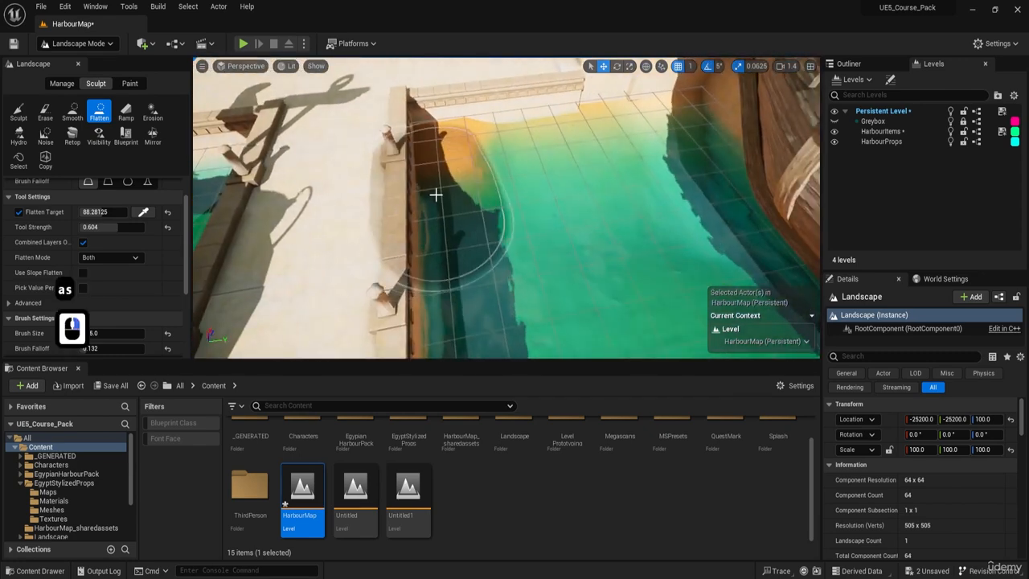
key("ctrl+z")
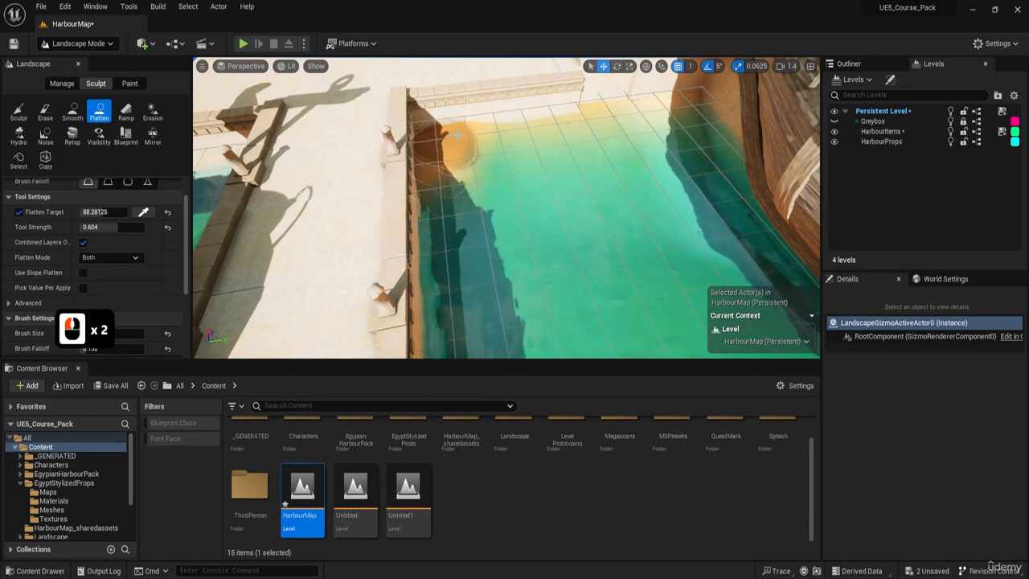
Flatten the seabed into a sandy patch in the basin corner between the round grate and the large ship's hull.
key("a")
right_click_drag(457, 135, 595, 142)
key("a")
key("e")
key("w")
key("a")
key("w")
key("w")
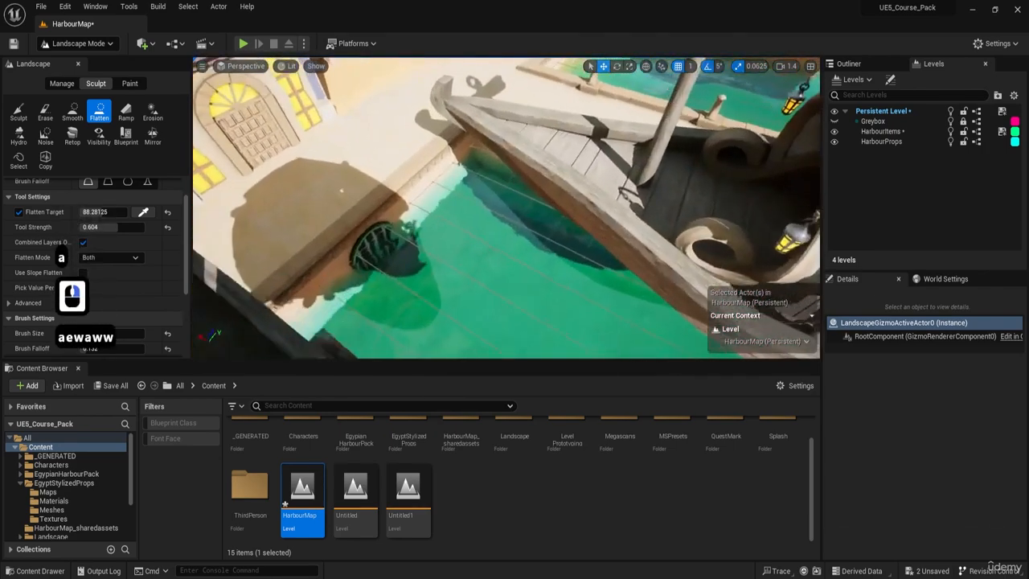
right_click_drag(342, 191, 466, 193)
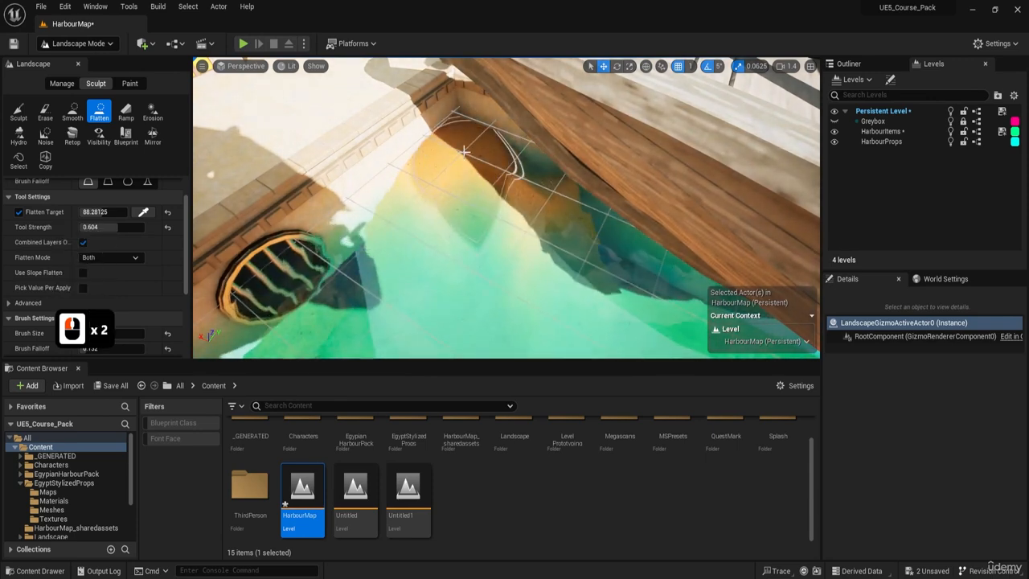
mouse_move(402, 237)
right_mouse_down()
mouse_move(418, 211)
mouse_move(414, 173)
right_mouse_up()
Extend the flattened sand along the ship's hull with a smaller brush and undo the last Flatten stroke.
key("s")
key("d")
key("q")
key("w")
left_click(525, 251)
key("e")
key("w")
key("a")
right_click_drag(524, 251, 434, 231)
key("d")
key("a")
key("ctrl+z")
Smooth the sand slope between the round grate and the ship's hull using the Smooth tool with brush size 122.
key("d")
key("d")
key("a")
key("w")
key("a")
key("s")
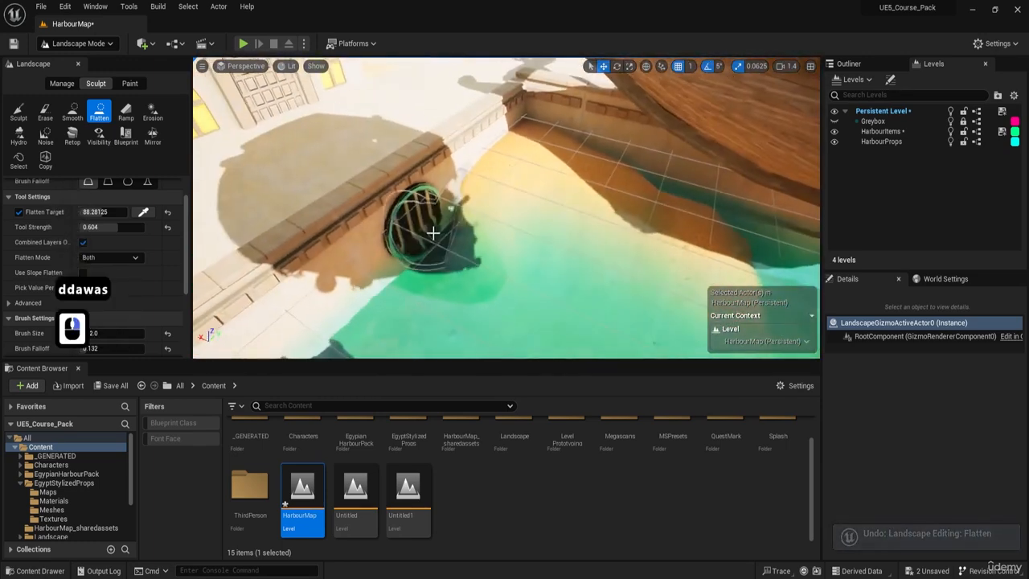
left_click(72, 112)
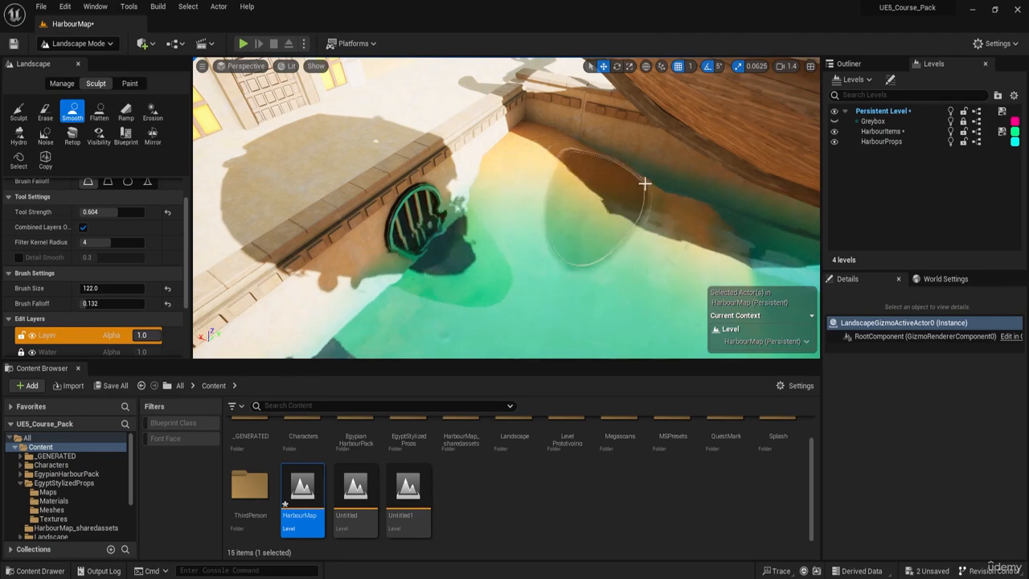
key("d")
key("w")
right_click_drag(704, 245, 537, 217)
Smooth the remaining seabed slope beneath the ship's hull along the basin wall.
key("w")
key("d")
key("a")
key("d")
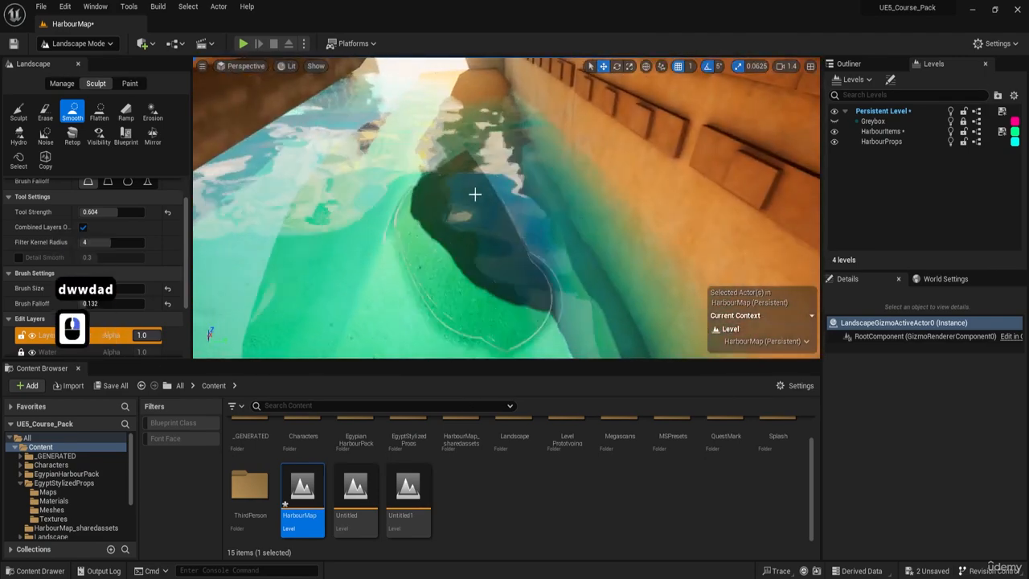
right_click_drag(440, 238, 469, 233)
key("a")
key("e")
key("w")
key("a")
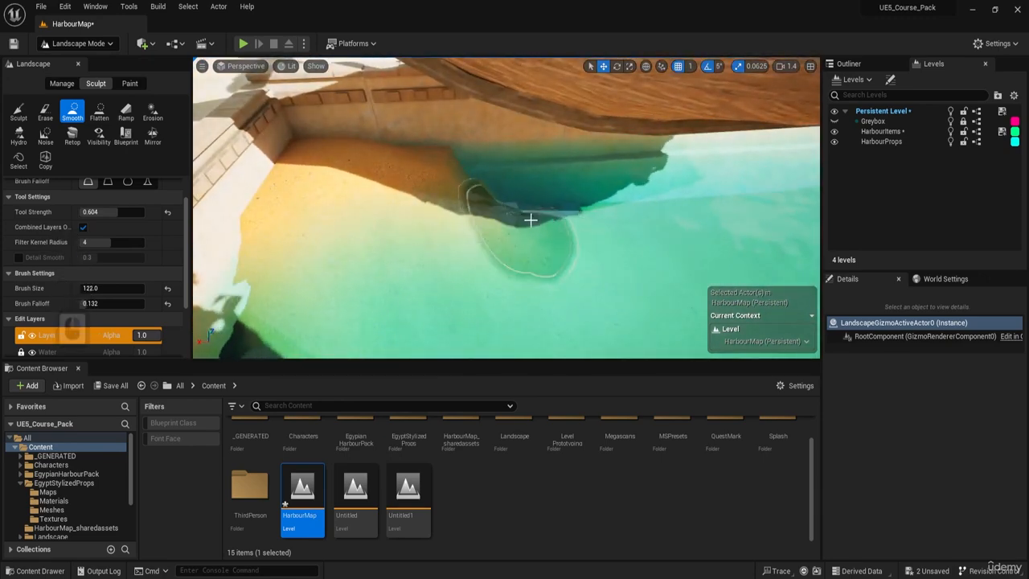
key("d")
key("d")
right_click_drag(531, 219, 498, 226)
Flatten the seabed into a sandy patch in the opposite basin corner, on the other side of the round grate.
key("d")
key("a")
key("w")
key("e")
key("a")
key("w")
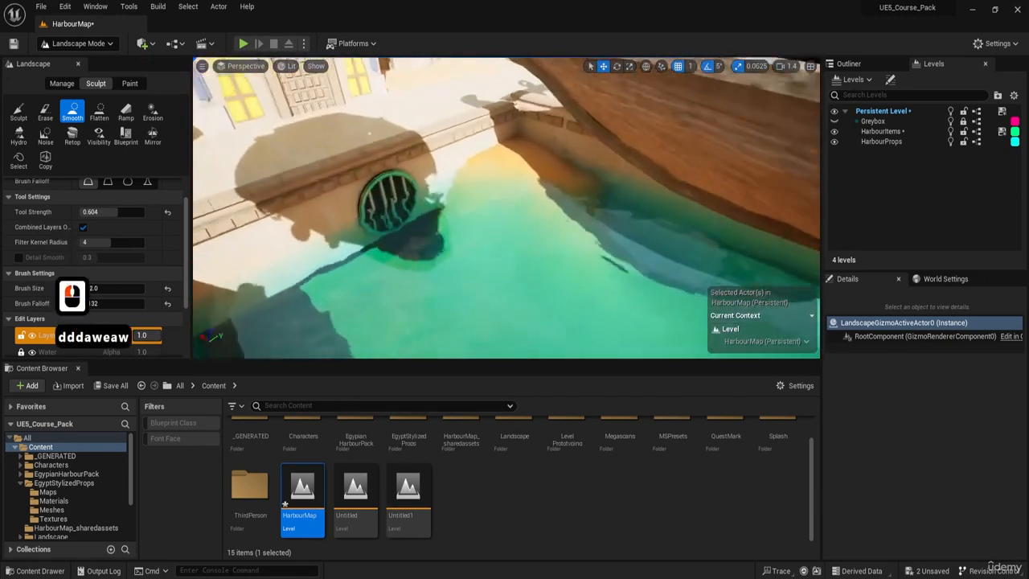
key("s")
mouse_move(233, 171)
right_mouse_down()
mouse_move(238, 189)
mouse_move(233, 171)
right_mouse_up()
key("d")
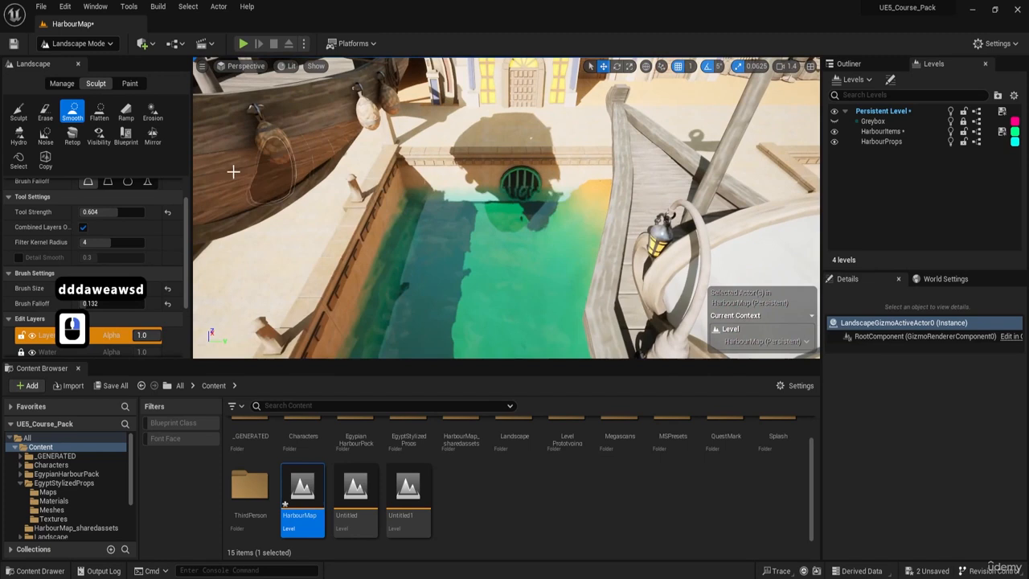
left_click(98, 114)
left_click(408, 205)
left_click(412, 209)
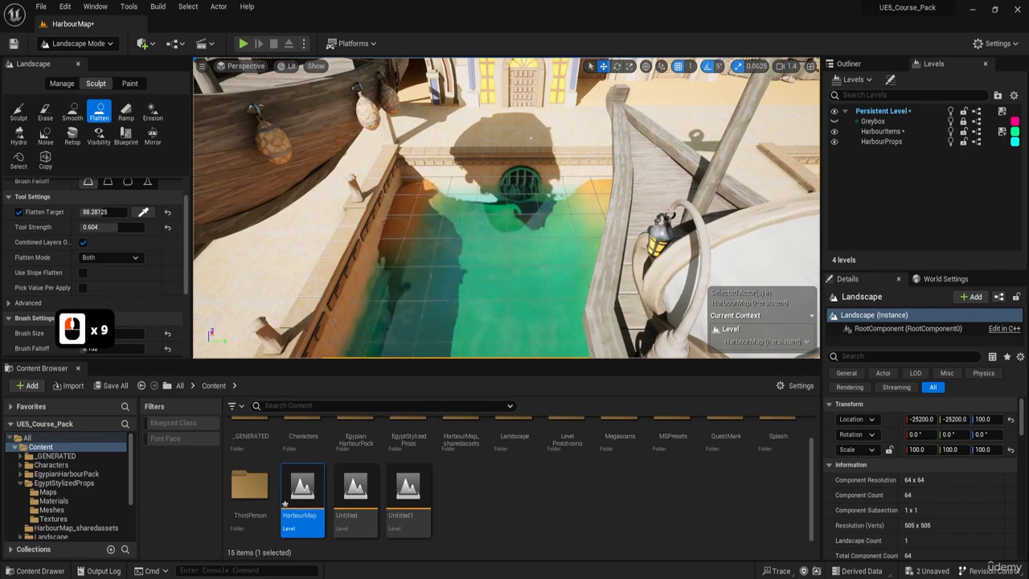
Continue flattening the seabed close to the walls in the corner opposite the ship.
key("a")
key("a")
key("w")
key("e")
mouse_move(531, 138)
right_mouse_down()
mouse_move(591, 173)
mouse_move(615, 169)
mouse_move(465, 230)
right_mouse_up()
key("a")
key("a")
key("w")
key("w")
key("d")
key("d")
key("q")
key("a")
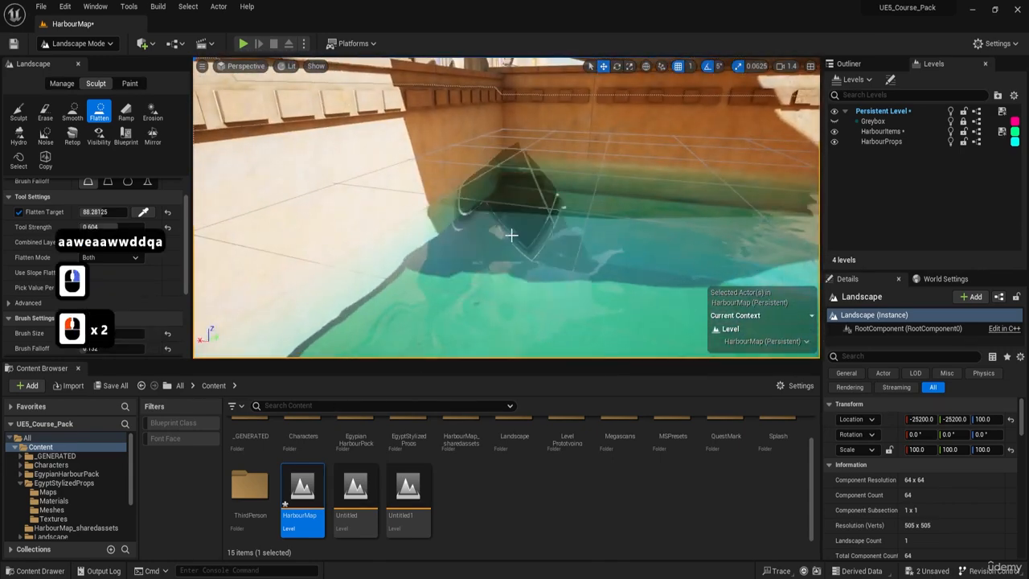
key("s")
right_click_drag(589, 230, 518, 198)
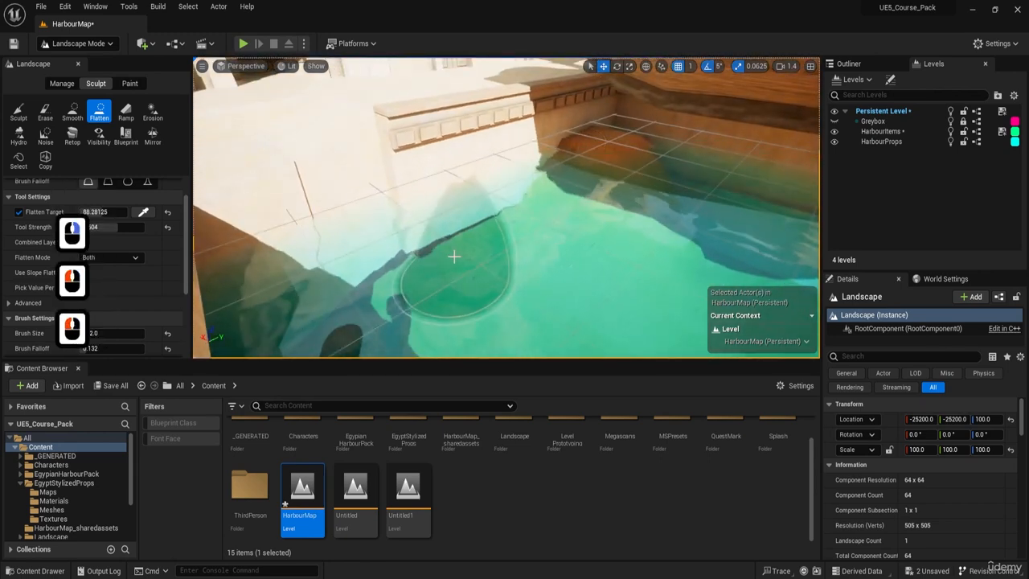
Add Flatten strokes to the seabed along the foot of the pale quay wall.
mouse_move(435, 253)
right_mouse_down()
mouse_move(381, 272)
mouse_move(383, 237)
right_mouse_up()
key("d")
left_click_drag(383, 237, 377, 223)
key("a")
key("s")
right_click_drag(377, 222, 313, 233)
key("a")
key("e")
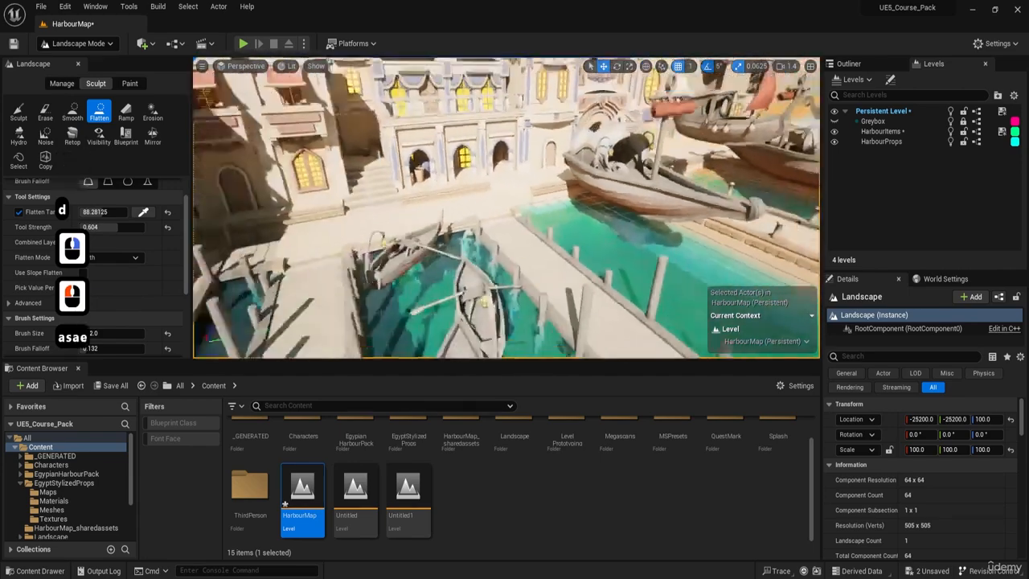
Look over the harbour and the open desert behind the town's buildings.
right_click_drag(514, 211, 465, 193)
key("w")
key("e")
key("a")
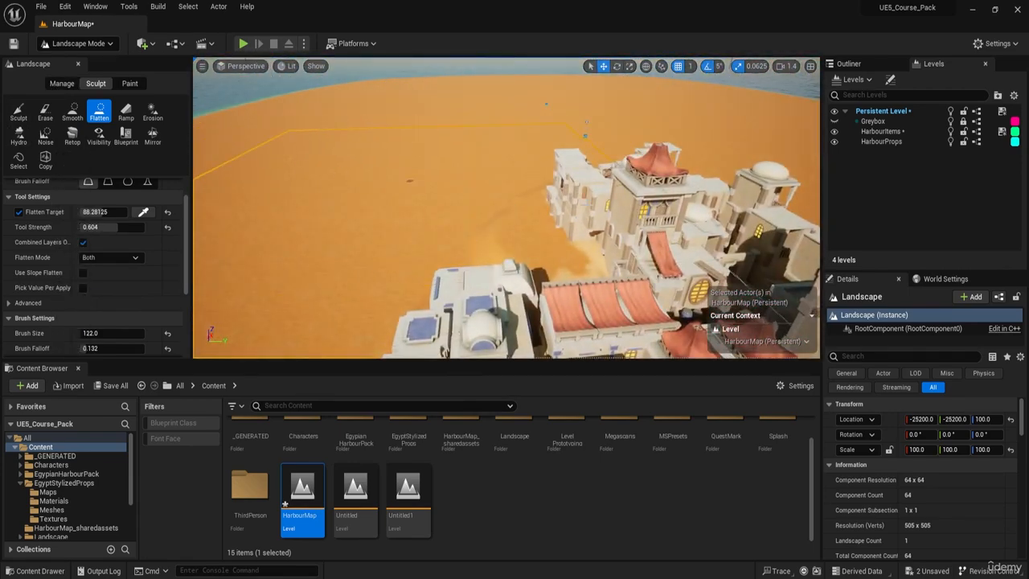
key("w")
key("a")
right_click_drag(466, 193, 608, 217)
key("w")
key("a")
key("w")
key("e")
key("a")
key("w")
key("e")
right_click_drag(324, 211, 213, 209)
Enlarge the Sculpt brush to 432 and raise sand mounds in the open desert behind the town's buildings.
left_click(20, 113)
key("a")
key("w")
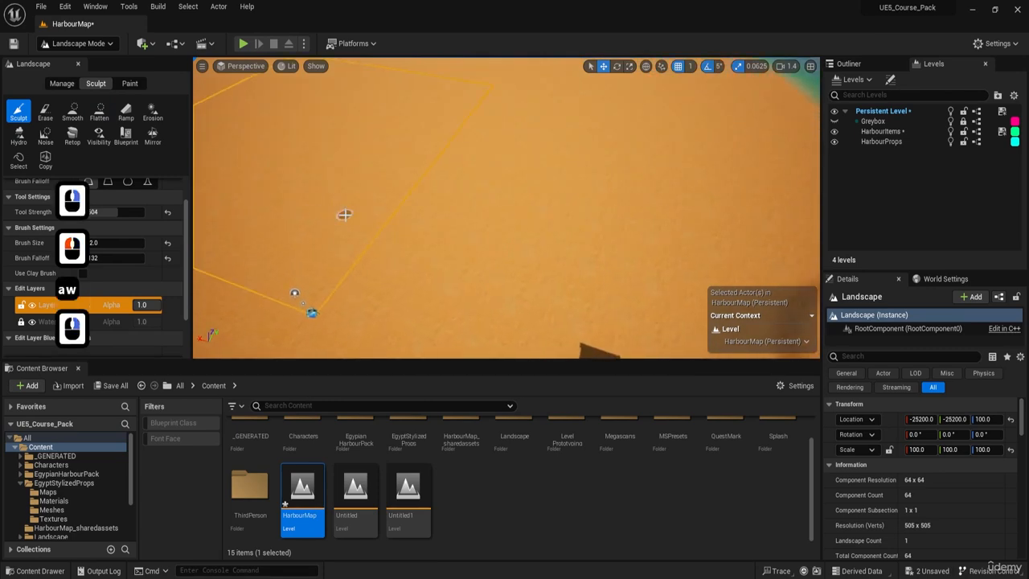
key("bracketright")
key("bracketright")
key("bracketright")
key("bracketright")
key("bracketright")
key("bracketright")
key("bracketright")
key("bracketright")
key("bracketright")
key("bracketright")
key("bracketright")
key("bracketright")
mouse_move(375, 228)
right_mouse_down()
mouse_move(499, 245)
mouse_move(406, 241)
mouse_move(411, 224)
mouse_move(399, 216)
right_mouse_up()
key("q")
key("d")
key("a")
key("s")
key("q")
key("s")
key("a")
left_click_drag(379, 225, 384, 212)
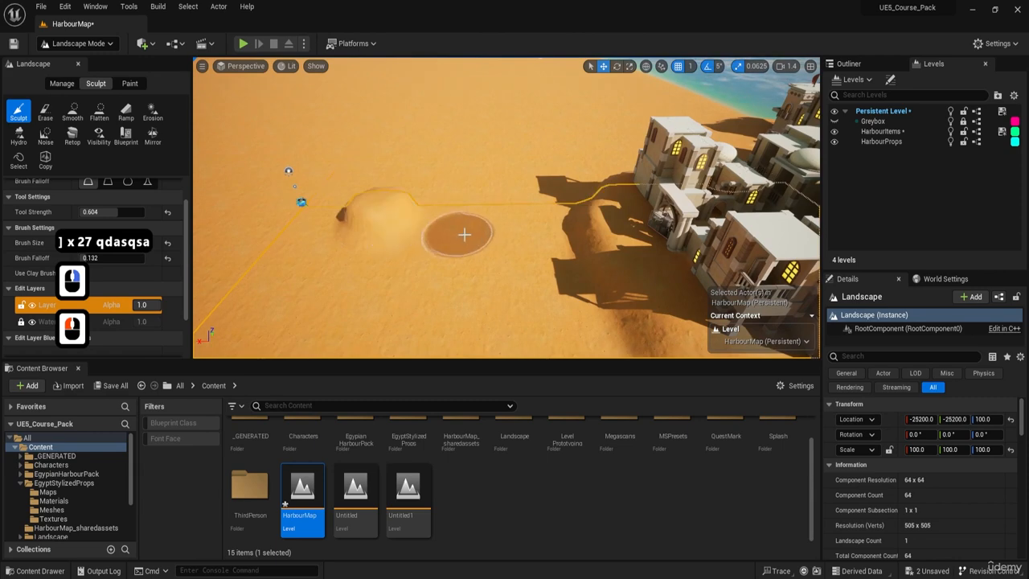
Flatten the shaded sand mound right behind the town's buildings with the Flatten tool.
left_click(98, 114)
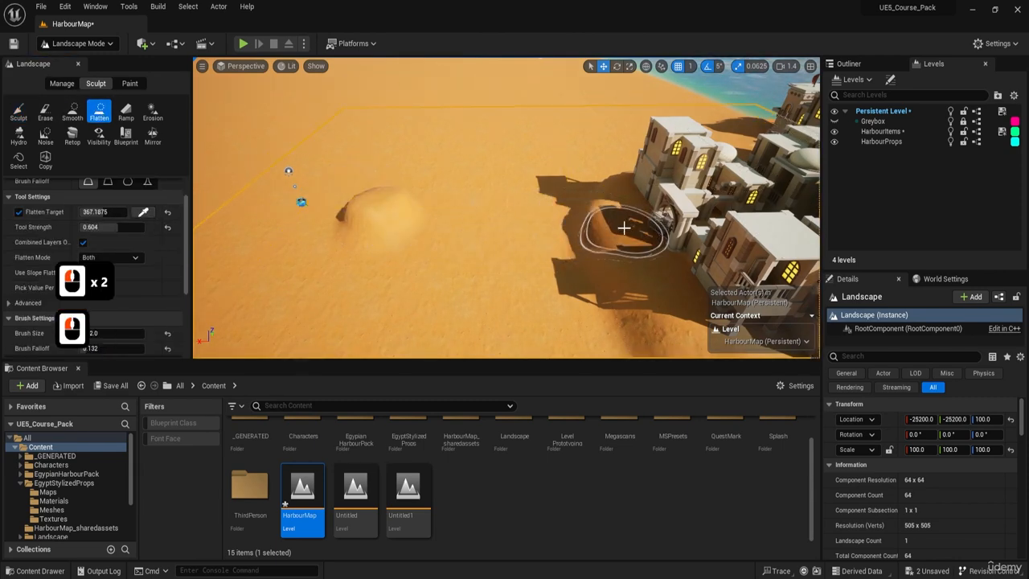
key("w")
key("d")
right_click_drag(623, 228, 578, 227)
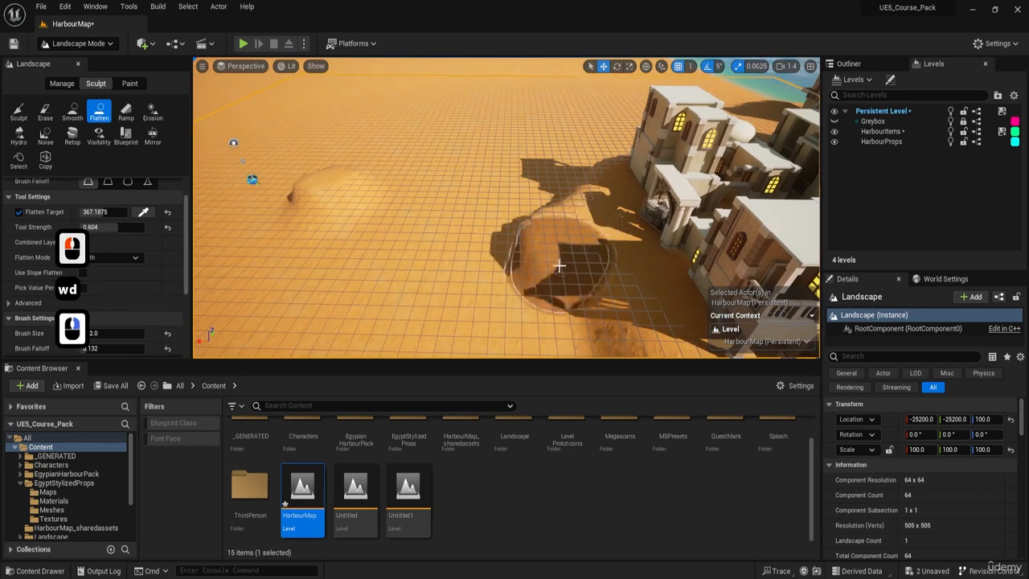
key("e")
key("s")
right_click_drag(559, 265, 496, 232)
Enlarge the Flatten brush and spread the levelled ground from the town's buildings out into the desert.
key("bracketright")
key("bracketright")
key("bracketright")
key("bracketright")
key("bracketright")
key("bracketright")
key("bracketright")
key("bracketright")
key("bracketright")
key("bracketright")
key("bracketright")
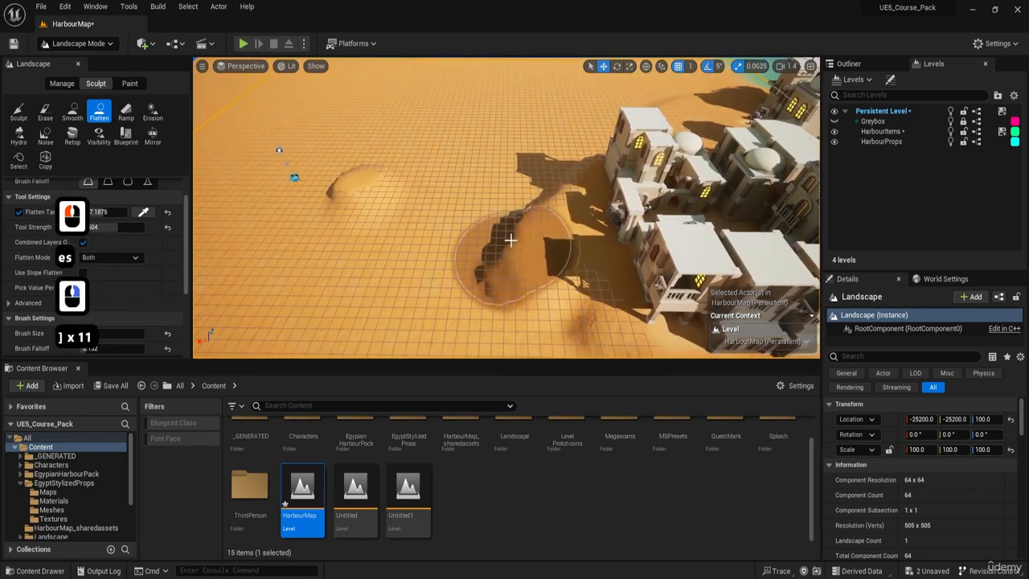
key("bracketright")
key("bracketright")
key("bracketright")
mouse_move(510, 240)
left_mouse_down()
mouse_move(507, 208)
mouse_move(379, 225)
mouse_move(459, 252)
mouse_move(471, 202)
left_mouse_up()
key("s")
right_click_drag(472, 202, 442, 191)
key("e")
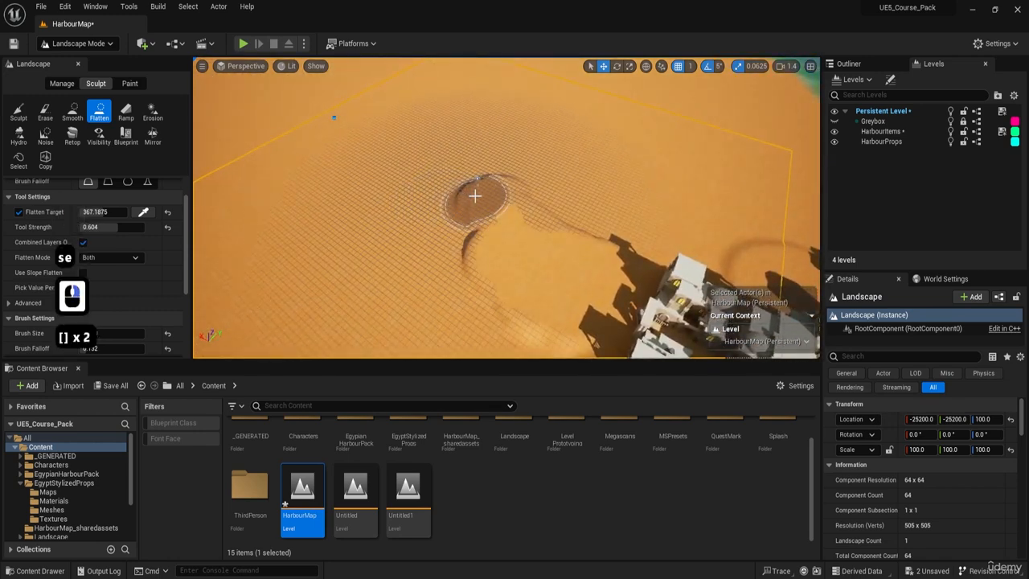
Enlarge the Flatten brush to 2700 and level the remaining mound in the open desert.
key("bracketright")
key("bracketright")
key("bracketright")
key("bracketright")
key("bracketright")
key("bracketright")
key("bracketright")
key("bracketright")
mouse_move(446, 126)
left_mouse_down()
mouse_move(536, 91)
mouse_move(413, 177)
mouse_move(349, 138)
mouse_move(470, 229)
left_mouse_up()
key("q")
key("w")
mouse_move(470, 229)
right_mouse_down()
mouse_move(469, 215)
mouse_move(491, 213)
right_mouse_up()
key("a")
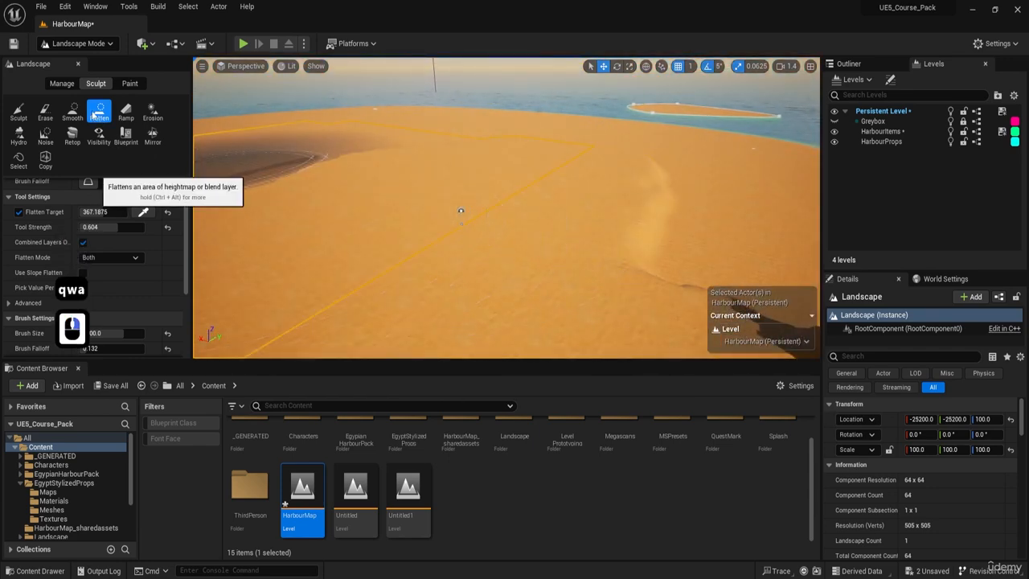
Raise a broad, low sand plateau in the open desert with the Sculpt tool at brush size 2700.
left_click(18, 112)
key("a")
key("w")
mouse_move(484, 241)
right_mouse_down()
mouse_move(523, 262)
mouse_move(484, 241)
right_mouse_up()
left_click(324, 153)
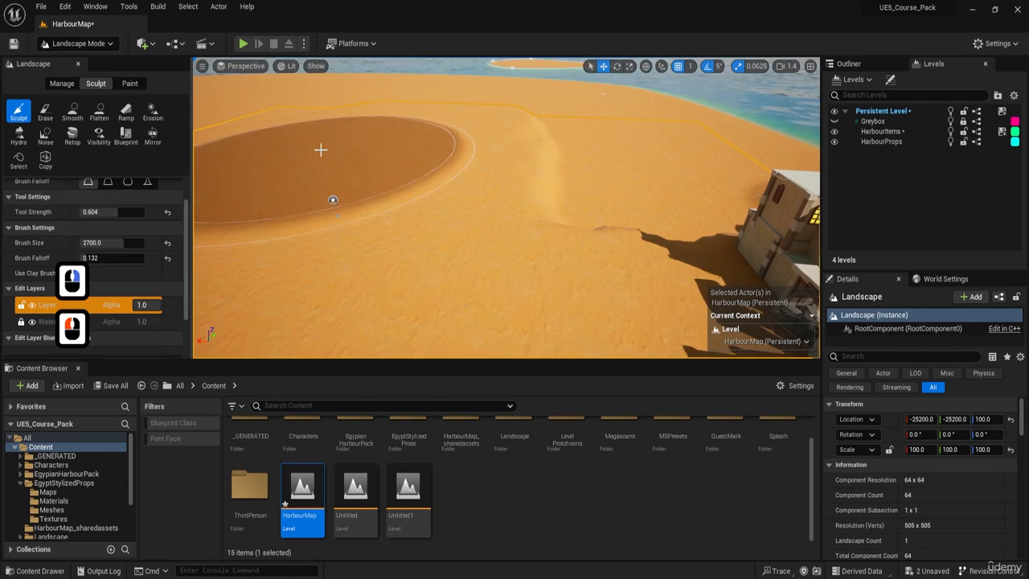
left_click(380, 189)
right_click_drag(380, 189, 342, 177)
key("a")
key("w")
Raise another broad swell of sand beside the first plateau with the same Sculpt brush.
key("w")
key("a")
mouse_move(471, 149)
right_mouse_down()
mouse_move(587, 132)
mouse_move(474, 131)
mouse_move(451, 116)
mouse_move(579, 118)
mouse_move(359, 163)
mouse_move(423, 182)
mouse_move(409, 153)
mouse_move(468, 206)
right_mouse_up()
left_click(471, 149)
key("s")
key("d")
key("q")
key("d")
key("w")
key("d")
key("q")
key("a")
key("e")
key("a")
key("e")
key("a")
key("s")
key("e")
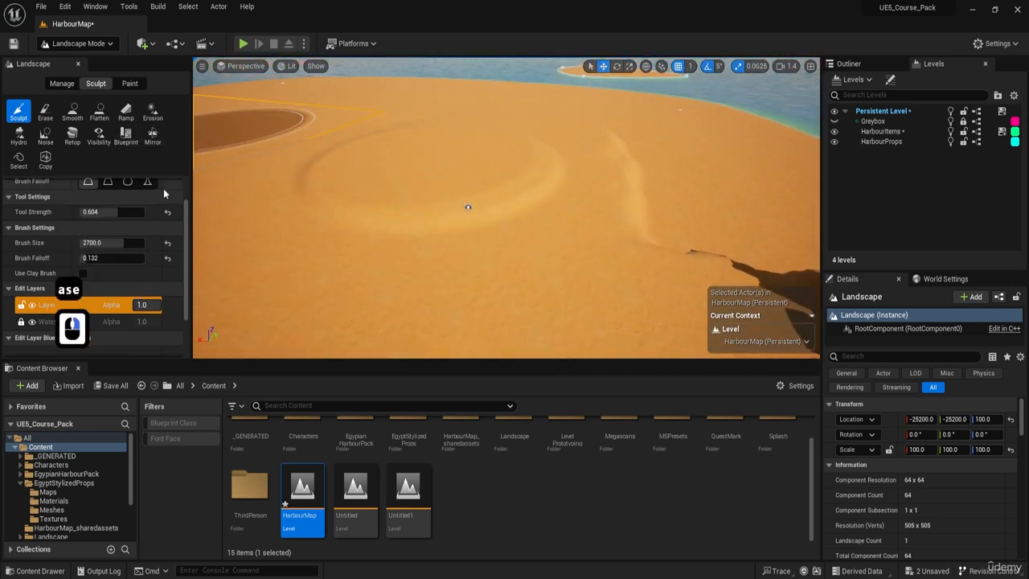
scroll(122, 203, "up", 5)
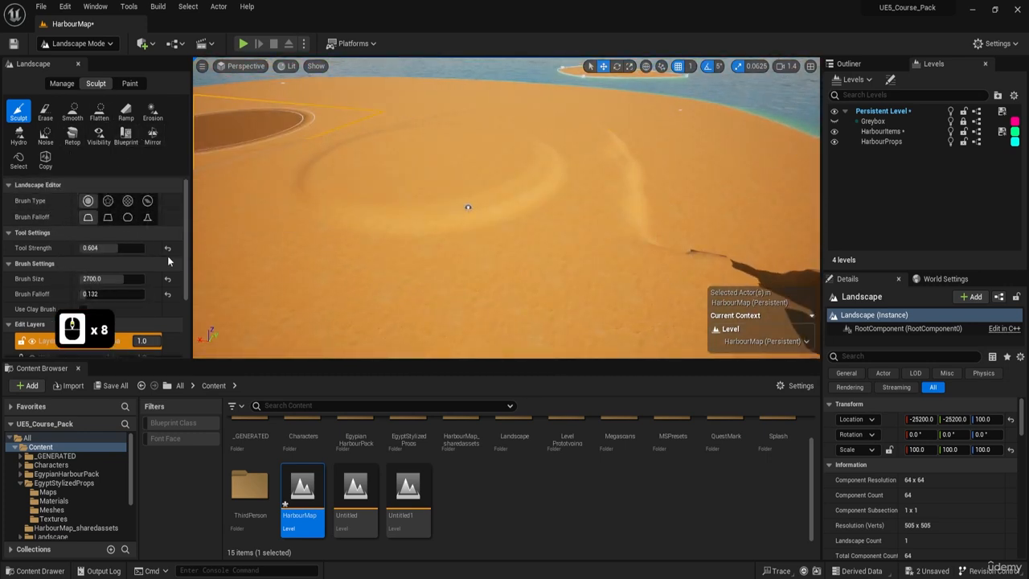
key("a")
key("s")
key("e")
mouse_move(434, 184)
right_mouse_down()
mouse_move(366, 187)
mouse_move(374, 183)
right_mouse_up()
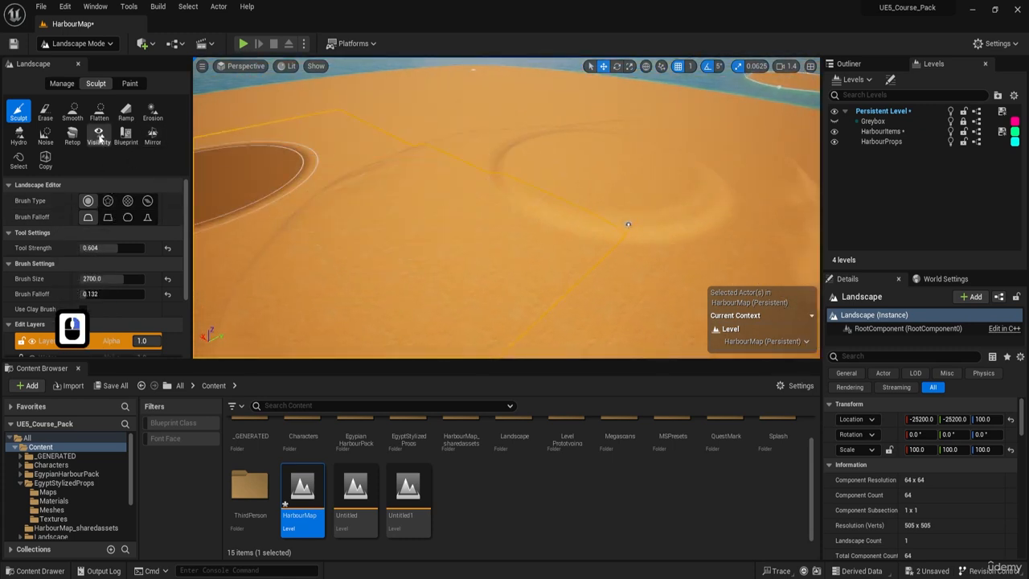
Flatten across the raised plateaus and the sand around them, using a flatten target of 527.34375.
left_click(99, 112)
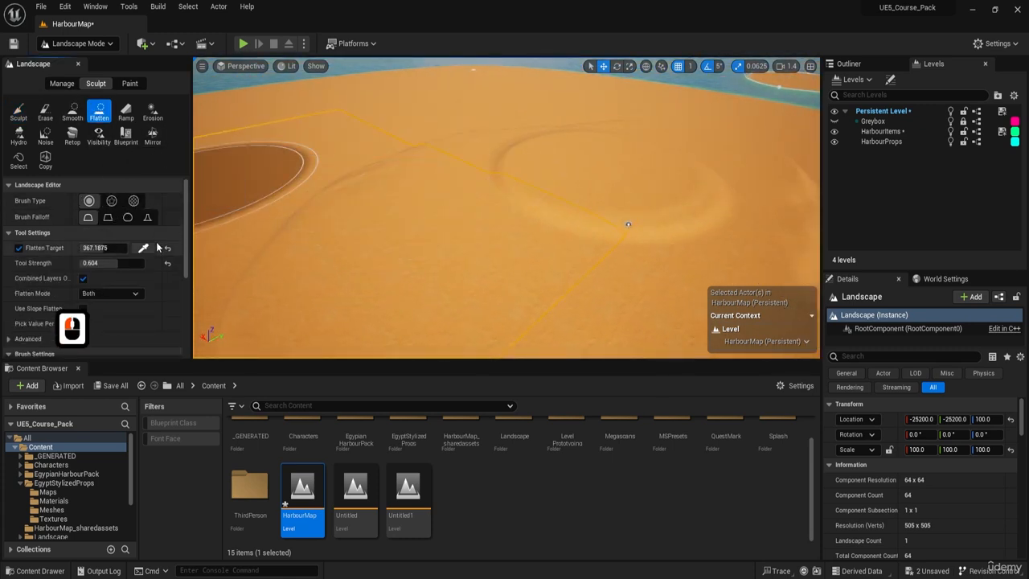
left_click(640, 155)
mouse_move(636, 154)
left_mouse_down()
mouse_move(582, 164)
mouse_move(441, 151)
left_mouse_up()
key("a")
right_click_drag(440, 151, 414, 133)
mouse_move(500, 212)
left_mouse_down()
mouse_move(377, 237)
mouse_move(291, 228)
left_mouse_up()
key("a")
right_click_drag(291, 228, 254, 263)
key("e")
left_click_drag(455, 193, 432, 209)
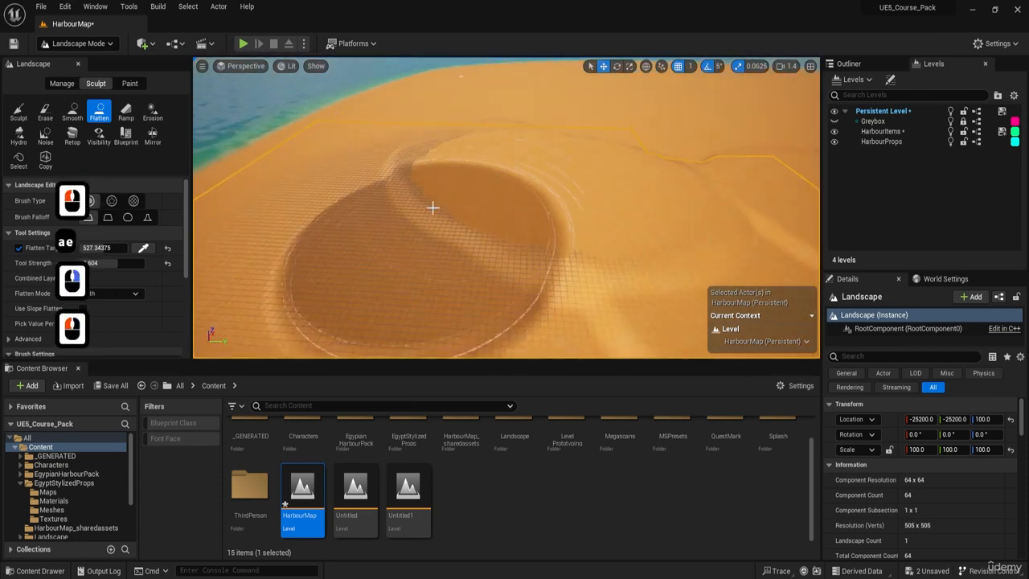
Extend the flattened plateau along the desert near the shoreline with further Flatten strokes.
mouse_move(432, 209)
right_mouse_down()
mouse_move(422, 211)
mouse_move(450, 181)
right_mouse_up()
key("a")
key("w")
key("e")
left_click_drag(453, 175, 397, 154)
right_click_drag(396, 155, 579, 145)
key("d")
key("q")
key("w")
key("s")
key("q")
mouse_move(506, 197)
right_mouse_down()
mouse_move(402, 189)
mouse_move(334, 165)
right_mouse_up()
key("a")
key("s")
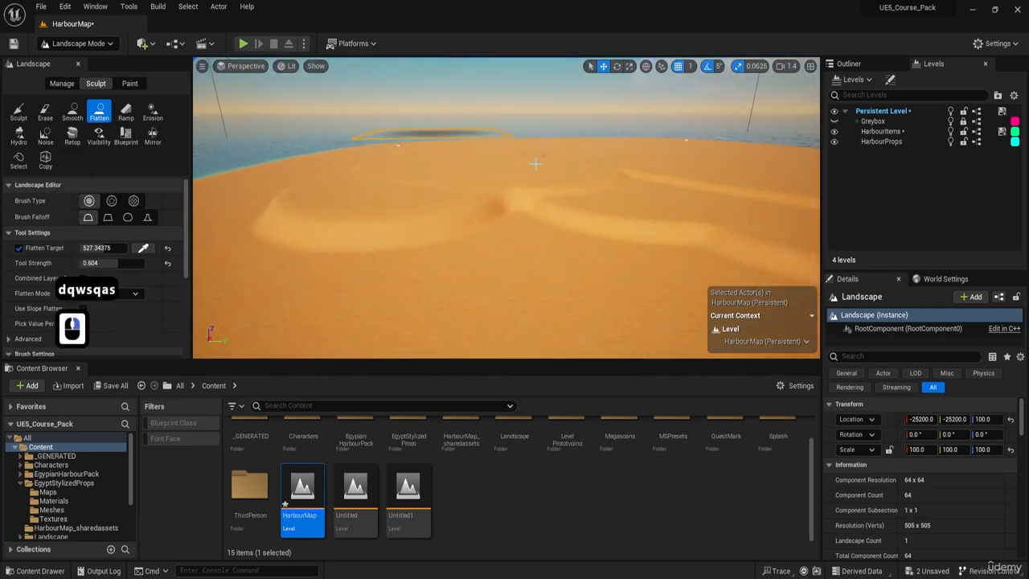
Shape more curved dune ridges across the rest of the desert with long Flatten strokes.
mouse_move(450, 211)
left_mouse_down()
mouse_move(320, 257)
mouse_move(230, 347)
left_mouse_up()
mouse_move(230, 346)
right_mouse_down()
mouse_move(249, 337)
mouse_move(402, 345)
mouse_move(322, 370)
right_mouse_up()
key("e")
key("w")
key("d")
key("s")
mouse_move(582, 190)
right_mouse_down()
mouse_move(483, 197)
mouse_move(554, 264)
mouse_move(539, 257)
right_mouse_up()
mouse_move(474, 241)
left_mouse_down()
mouse_move(497, 214)
mouse_move(563, 173)
left_mouse_up()
right_click_drag(455, 261, 438, 270)
key("w")
key("e")
key("d")
mouse_move(579, 193)
right_mouse_down()
mouse_move(539, 221)
mouse_move(583, 193)
right_mouse_up()
mouse_move(583, 193)
left_mouse_down()
mouse_move(595, 210)
mouse_move(563, 168)
mouse_move(494, 156)
left_mouse_up()
mouse_move(494, 156)
right_mouse_down()
mouse_move(450, 179)
mouse_move(394, 172)
right_mouse_up()
key("q")
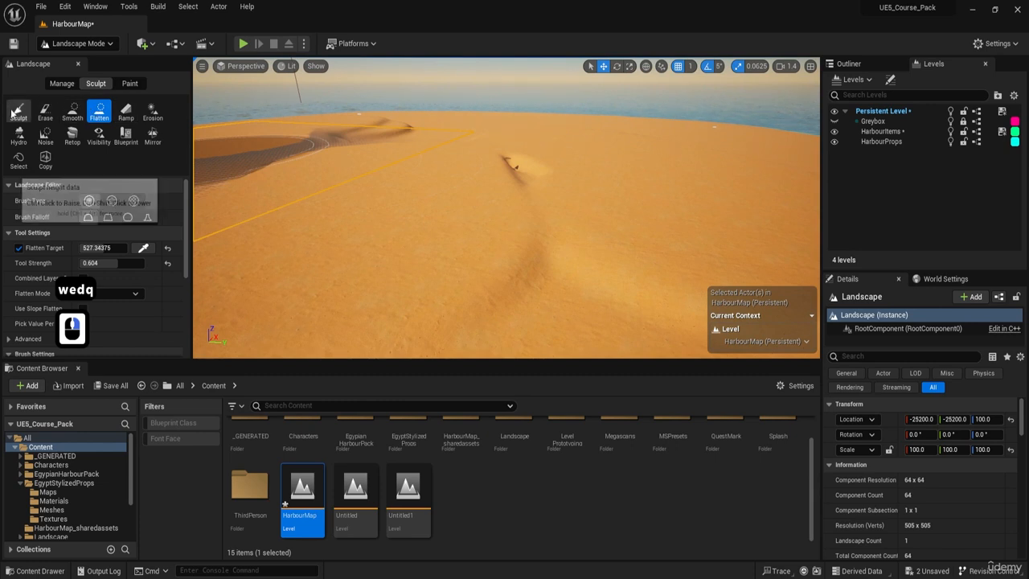
Sculpt a higher mound over the small bump on the desert plateau, keeping the brush at 2700.
left_click(18, 112)
scroll(452, 157, "up", 6)
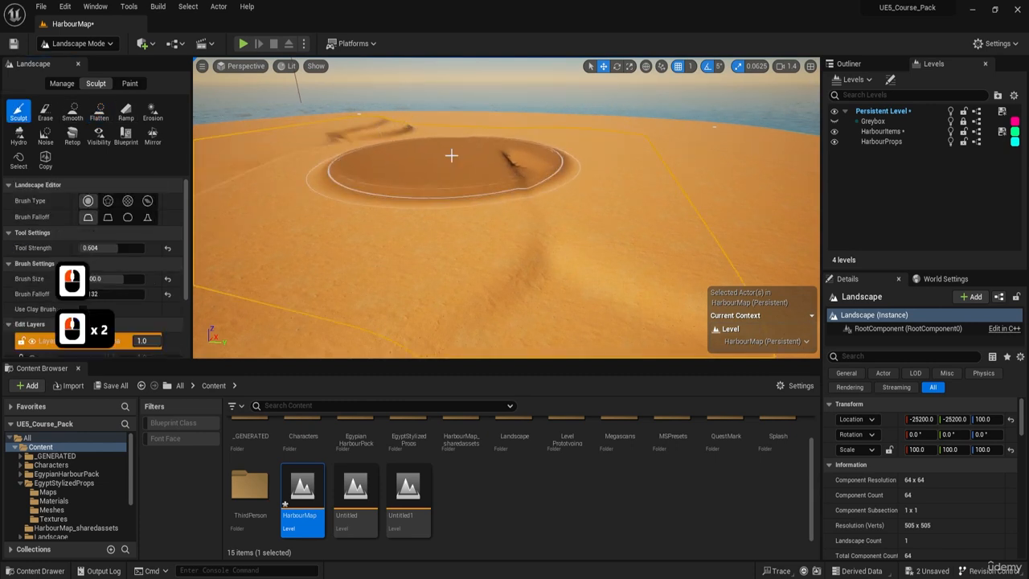
key("a")
right_click_drag(452, 154, 482, 145)
key("s")
key("a")
Sample the new mound's height as the flatten target (761.71875) and start flattening around it.
left_click(101, 114)
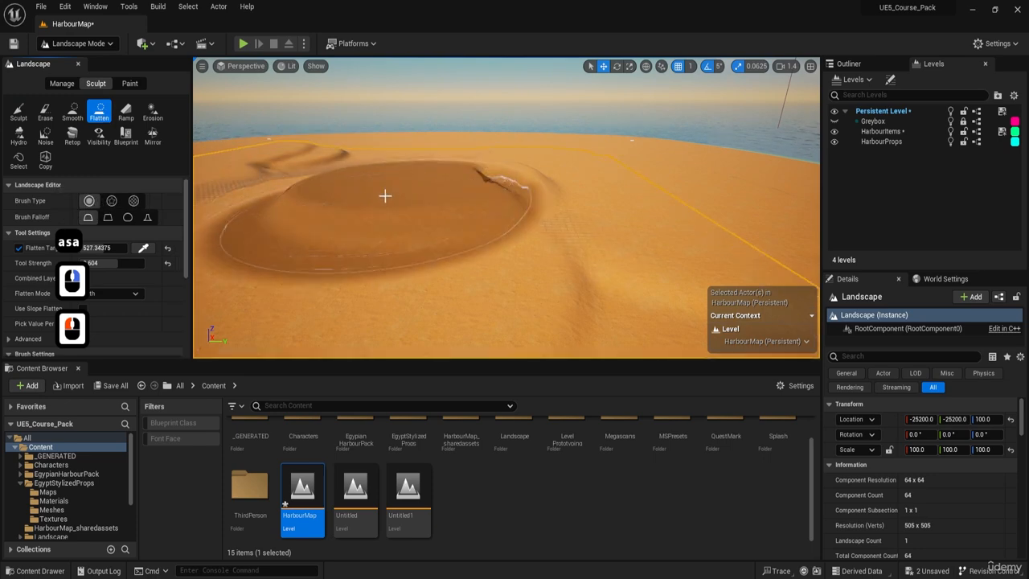
left_click(143, 250)
left_click(392, 206)
key("s")
key("a")
key("e")
right_click_drag(395, 204, 416, 189)
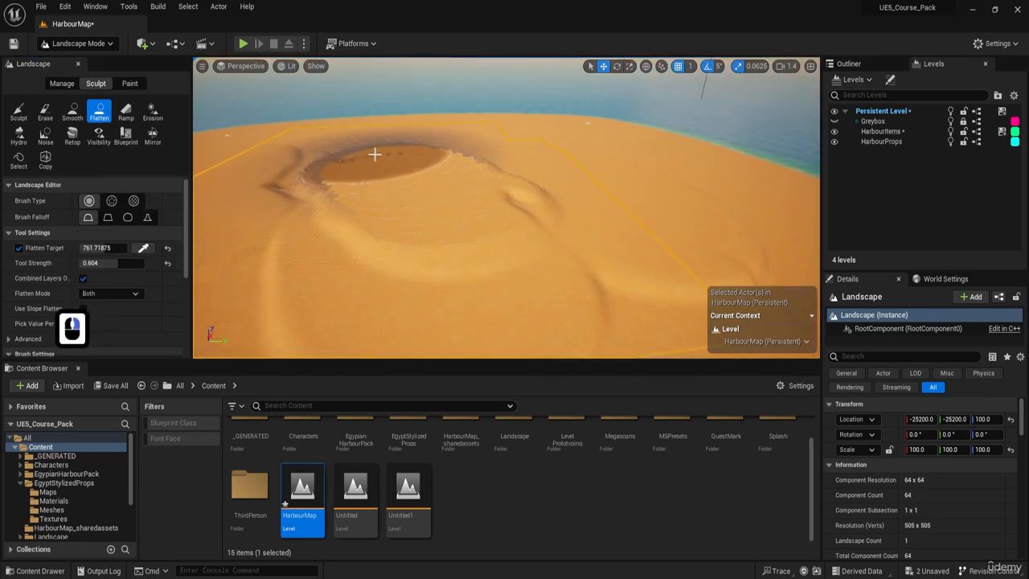
Continue the Flatten strokes around the high mound to widen it into winding dune terraces.
left_click_drag(374, 154, 402, 161)
key("a")
key("w")
key("e")
right_click_drag(402, 161, 447, 175)
mouse_move(447, 175)
left_mouse_down()
mouse_move(457, 181)
mouse_move(426, 160)
left_mouse_up()
key("a")
key("w")
key("e")
mouse_move(427, 160)
right_mouse_down()
mouse_move(451, 157)
mouse_move(442, 201)
mouse_move(469, 204)
right_mouse_up()
key("a")
key("w")
key("d")
key("w")
mouse_move(488, 170)
right_mouse_down()
mouse_move(482, 153)
mouse_move(474, 164)
mouse_move(499, 158)
right_mouse_up()
key("d")
key("s")
Resample the flatten target to 726.5625 from the terrain and widen the dune terrace with Flatten strokes.
left_click(147, 248)
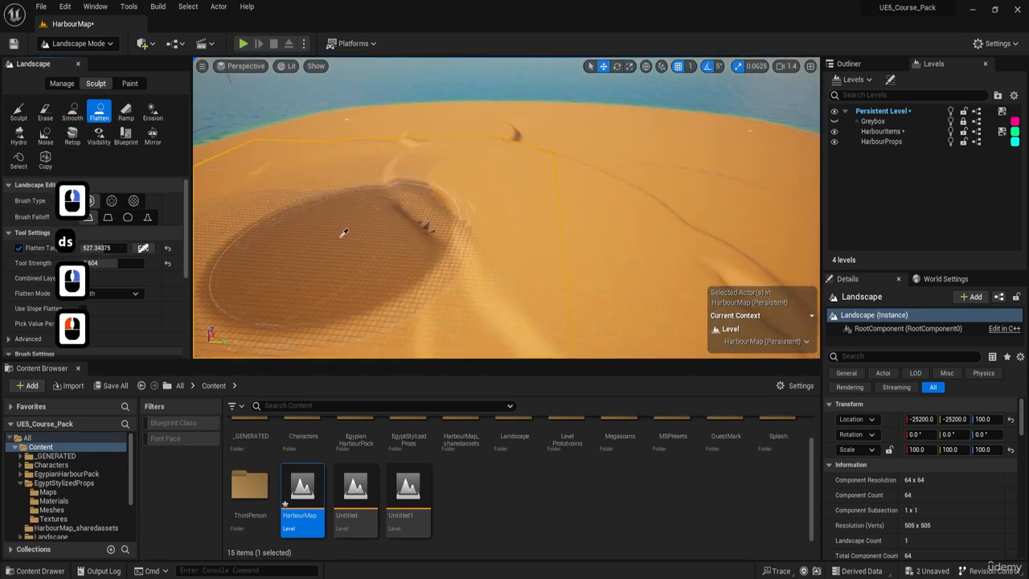
left_click(342, 233)
left_click_drag(333, 254, 341, 265)
key("s")
key("e")
key("d")
right_click_drag(353, 253, 420, 248)
mouse_move(421, 249)
left_mouse_down()
mouse_move(468, 212)
mouse_move(450, 189)
mouse_move(375, 234)
left_mouse_up()
right_click_drag(374, 234, 367, 241)
key("s")
key("d")
Resample the flatten target to 761.71875 and flatten a new raised terrace across the desert towards the far shore.
left_click(145, 249)
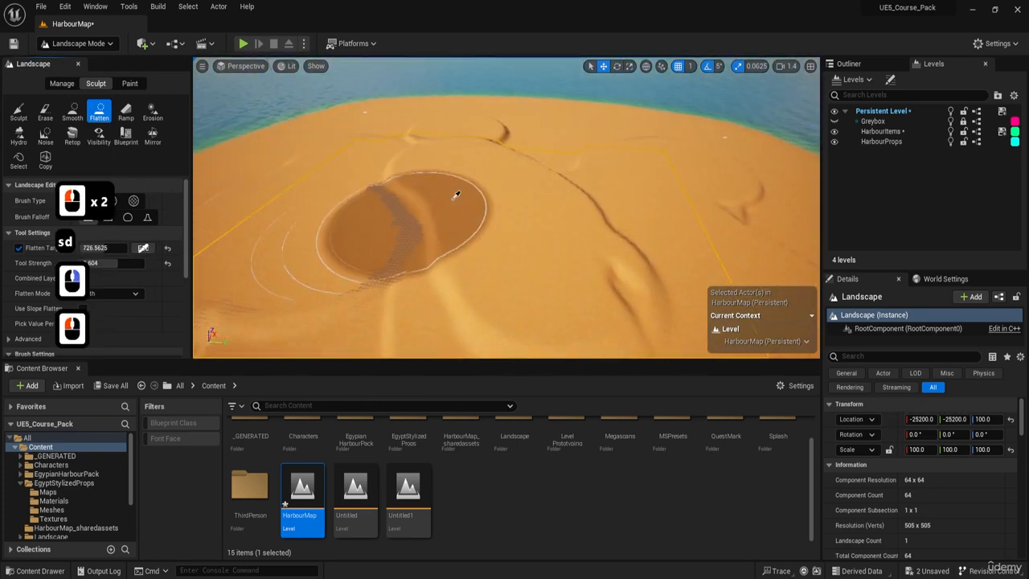
left_click(674, 131)
left_click_drag(614, 140, 685, 148)
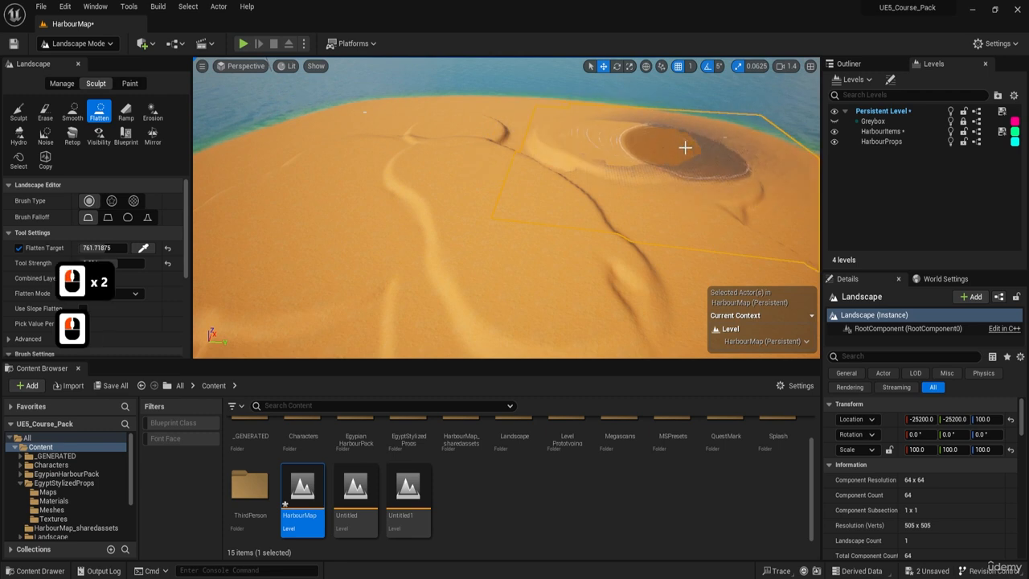
key("d")
key("w")
right_click_drag(685, 147, 563, 145)
left_click_drag(563, 145, 683, 181)
key("q")
key("d")
key("w")
right_click_drag(684, 181, 731, 185)
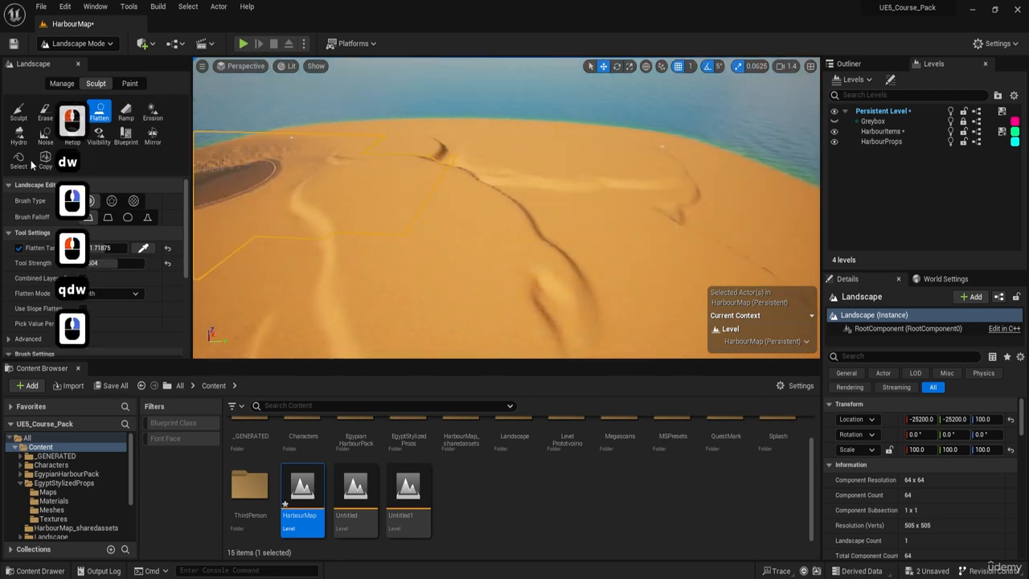
Try to soften the dune ridges with the Smooth tool at strength 1.0.
left_click(72, 113)
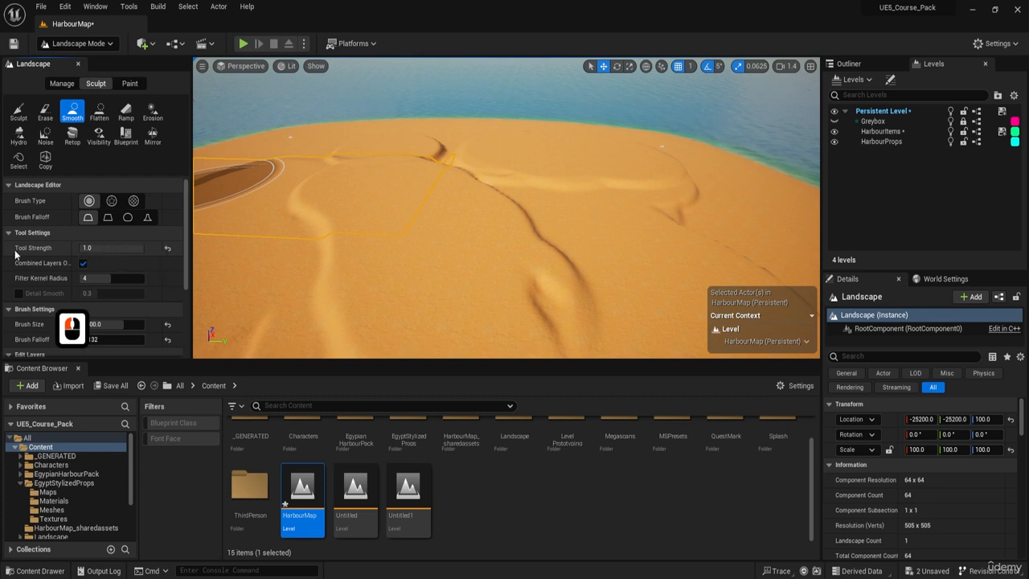
right_click_drag(362, 217, 438, 245)
key("s")
key("a")
left_click_drag(403, 189, 363, 133)
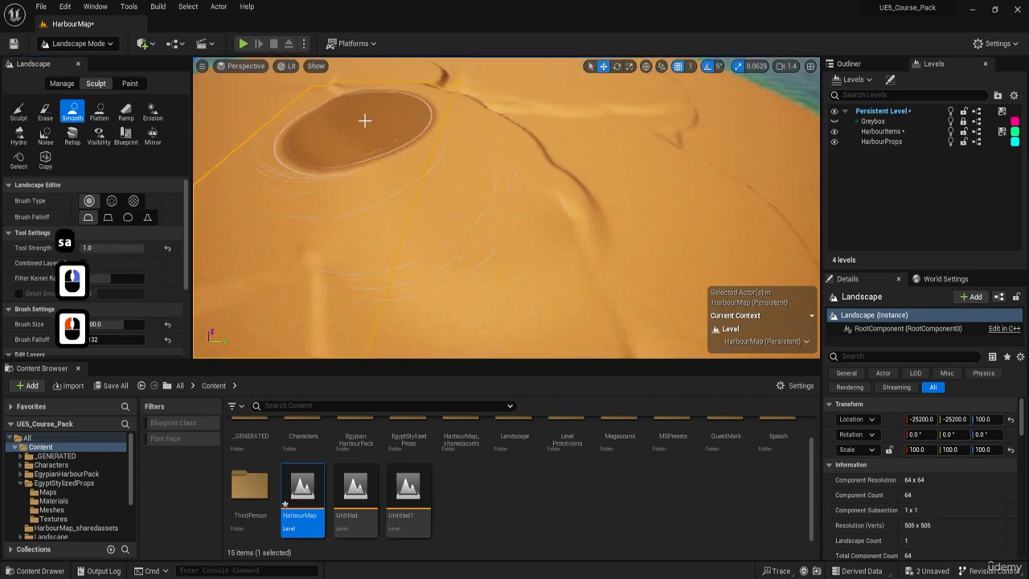
key("d")
right_click_drag(481, 133, 418, 105)
key("w")
key("s")
key("a")
Undo the last Smooth stroke and set the Smooth tool strength to 0.6.
key("ctrl+z")
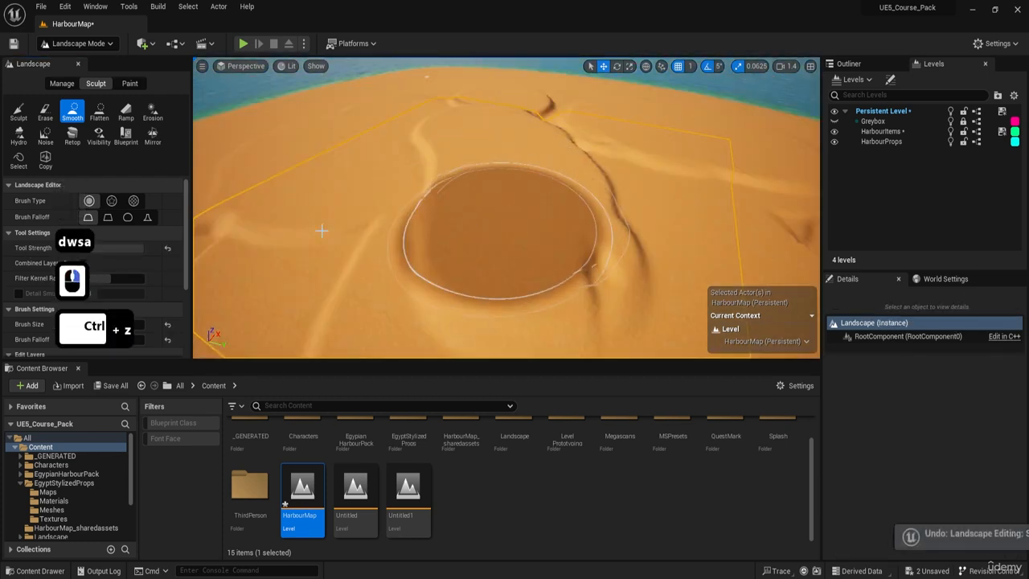
left_click(111, 248)
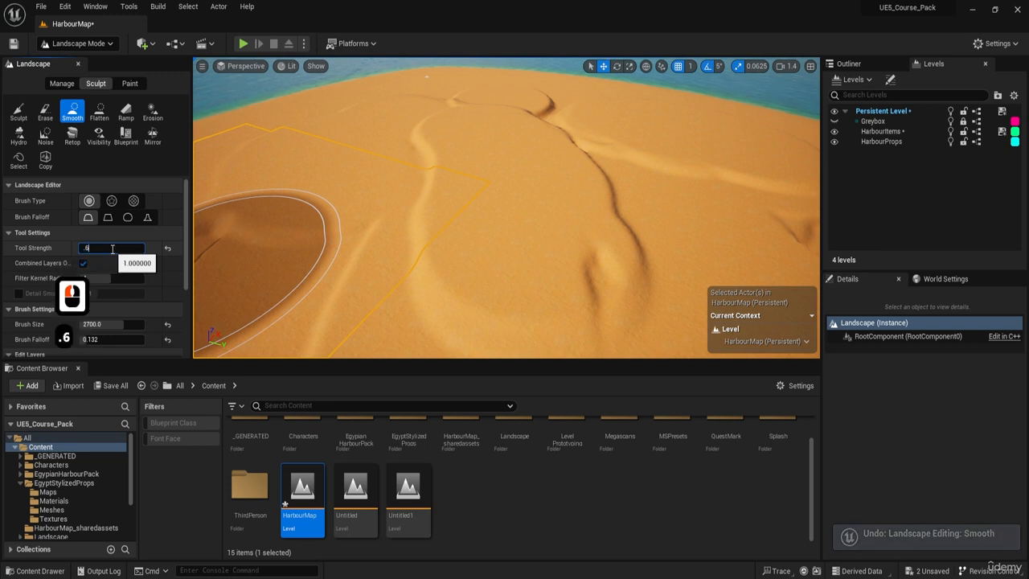
type(".6")
key("Return")
Smooth the winding terrace ridges across the middle of the desert and towards the far shore.
mouse_move(463, 248)
left_mouse_down()
mouse_move(460, 161)
mouse_move(442, 133)
left_mouse_up()
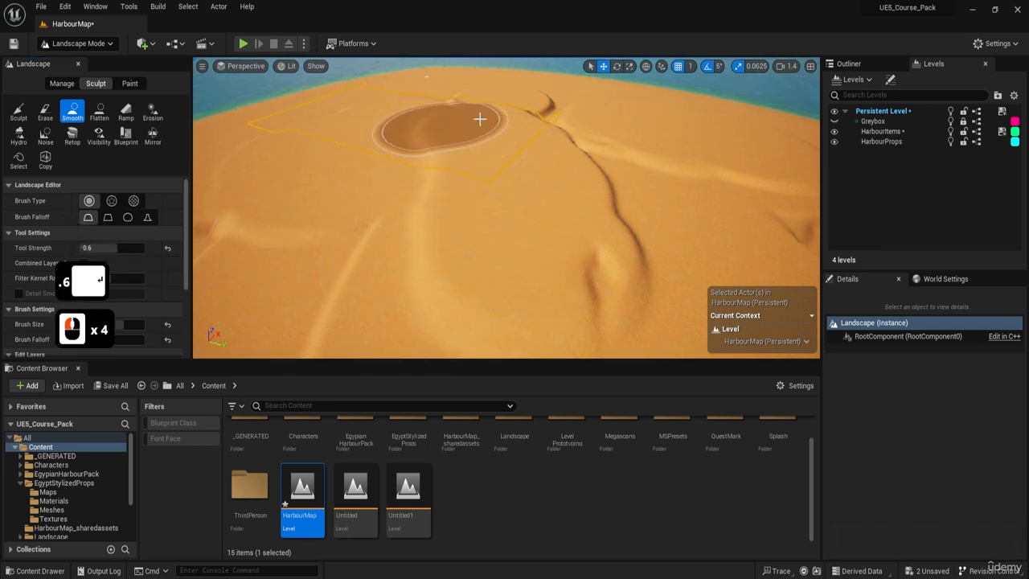
right_click_drag(593, 210, 611, 221)
mouse_move(613, 222)
left_mouse_down()
mouse_move(616, 236)
mouse_move(595, 145)
mouse_move(564, 111)
left_mouse_up()
left_click_drag(558, 106, 526, 90)
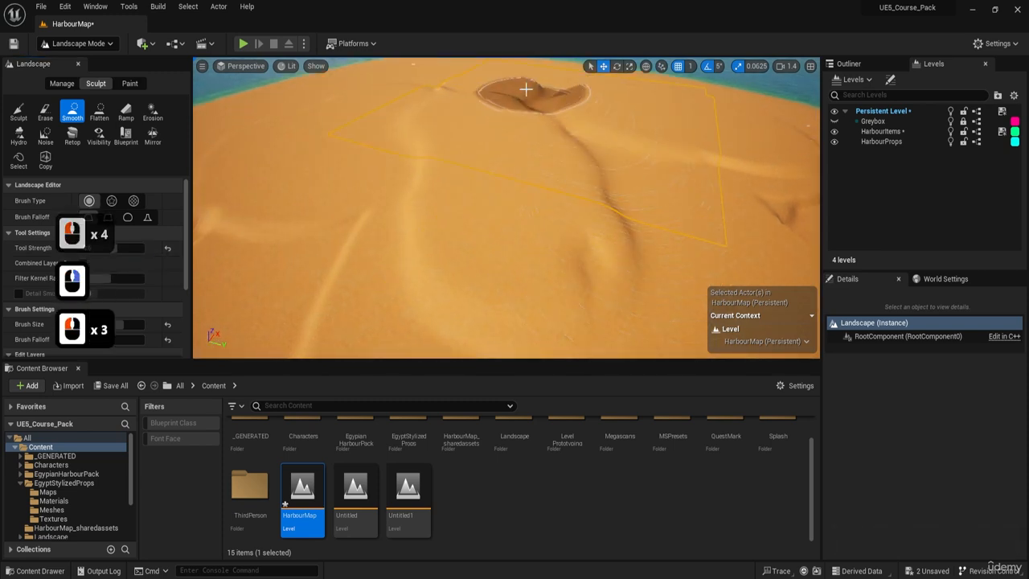
key("a")
key("e")
key("w")
right_click_drag(500, 76, 500, 64)
key("w")
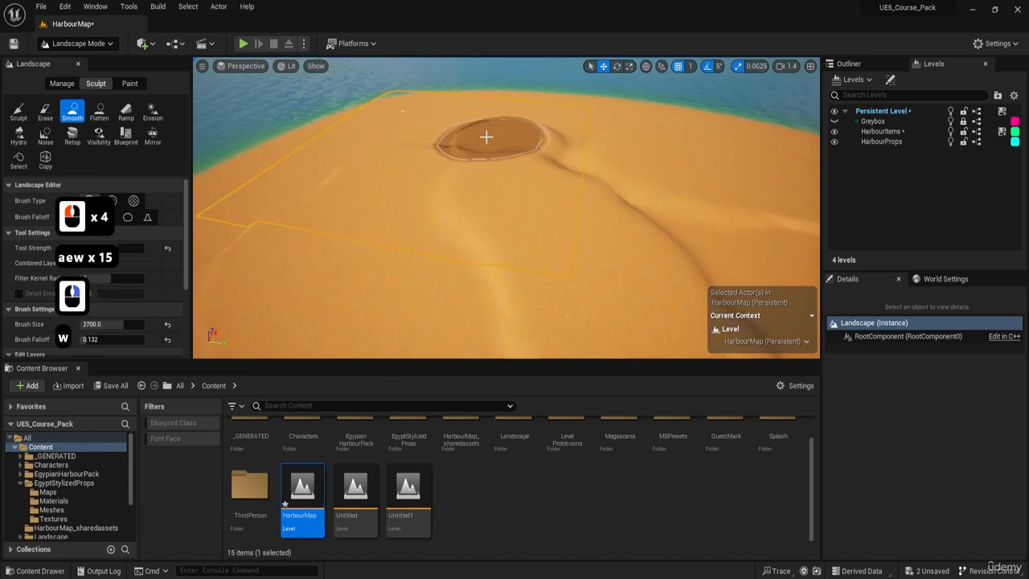
left_click_drag(485, 138, 503, 127)
left_click(529, 123)
key("a")
mouse_move(528, 123)
right_mouse_down()
mouse_move(594, 131)
mouse_move(603, 105)
right_mouse_up()
key("w")
key("e")
Smooth the sharp dune crests near the far shoreline.
left_click(548, 194)
left_click_drag(546, 191, 531, 179)
left_click_drag(527, 175, 508, 166)
left_click(511, 164)
key("a")
key("w")
key("e")
right_click_drag(519, 166, 470, 170)
left_click(516, 169)
mouse_move(499, 171)
left_mouse_down()
mouse_move(458, 175)
mouse_move(441, 195)
left_mouse_up()
left_click(427, 214)
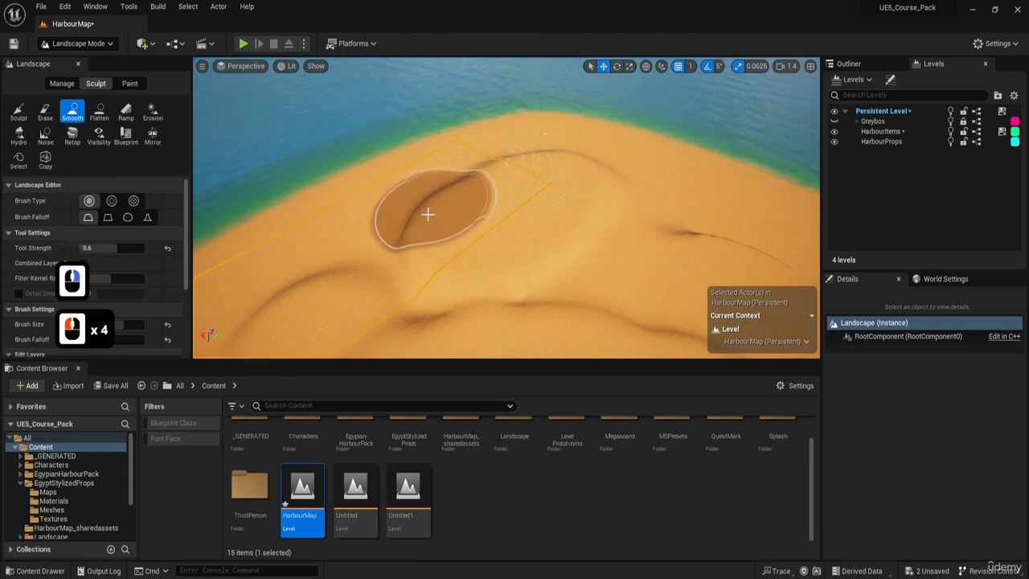
Continue the Smooth strokes along the curved dune crests, working inland from the far shore.
right_click_drag(427, 214, 453, 216)
key("a")
key("w")
key("e")
mouse_move(566, 224)
left_mouse_down()
mouse_move(517, 208)
mouse_move(482, 223)
left_mouse_up()
left_click_drag(466, 230, 413, 250)
left_click(406, 257)
key("a")
key("w")
key("e")
right_click_drag(410, 259, 496, 239)
left_click_drag(496, 239, 450, 217)
mouse_move(442, 213)
left_mouse_down()
mouse_move(419, 207)
mouse_move(394, 222)
left_mouse_up()
Soften the remaining hard edges of the dune terraces with further Smooth strokes.
key("a")
key("w")
key("e")
right_click_drag(392, 222, 412, 211)
left_click_drag(402, 205, 416, 244)
right_click_drag(415, 245, 282, 249)
right_click_drag(282, 330, 394, 225)
key("d")
left_click(397, 229)
mouse_move(426, 224)
left_mouse_down()
mouse_move(443, 206)
mouse_move(425, 182)
left_mouse_up()
key("d")
key("w")
Switch to the Flatten tool, resample the target to 527.34375 from the sand, and flatten a terrace behind the town.
mouse_move(424, 182)
right_mouse_down()
mouse_move(379, 188)
mouse_move(426, 233)
mouse_move(514, 258)
mouse_move(194, 119)
right_mouse_up()
key("w")
key("e")
key("s")
key("d")
key("q")
key("s")
key("a")
key("s")
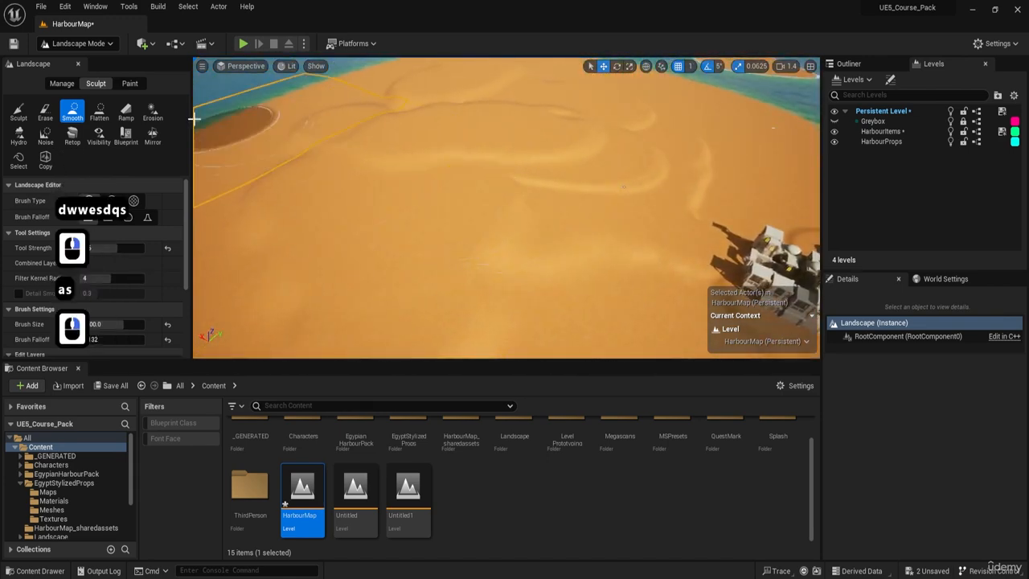
left_click(98, 111)
left_click(145, 250)
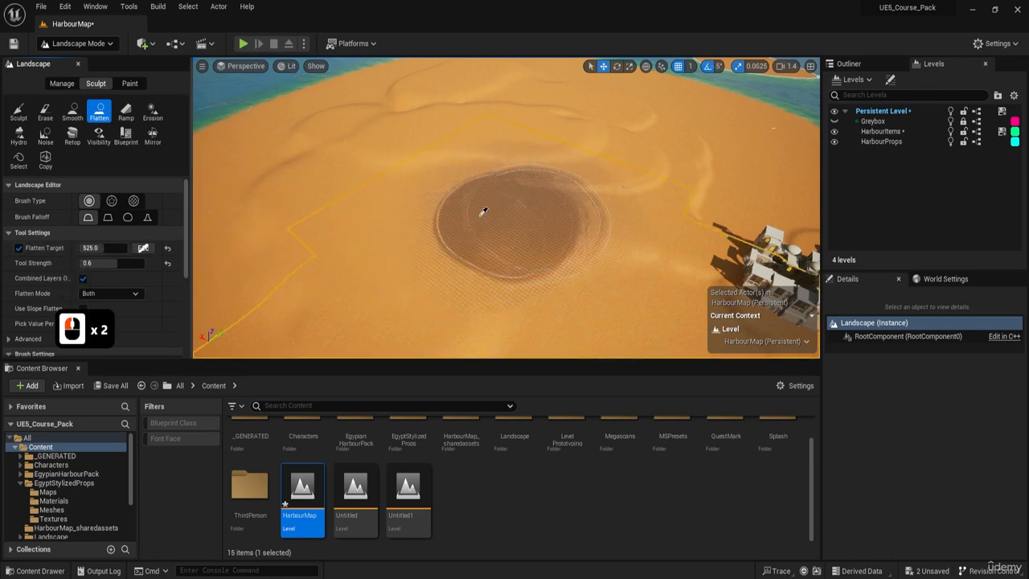
left_click(474, 227)
mouse_move(472, 236)
left_mouse_down()
mouse_move(471, 250)
mouse_move(512, 292)
mouse_move(555, 295)
left_mouse_up()
key("d")
key("s")
mouse_move(555, 294)
right_mouse_down()
mouse_move(587, 302)
mouse_move(490, 255)
right_mouse_up()
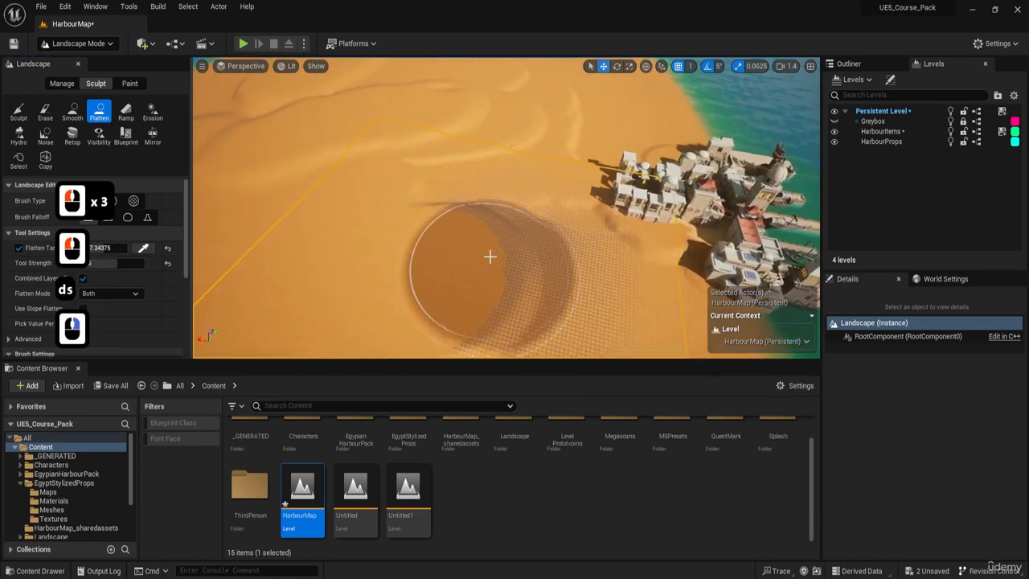
Extend the new terrace with more Flatten strokes across the sand beside the town.
mouse_move(490, 255)
left_mouse_down()
mouse_move(545, 246)
mouse_move(533, 238)
mouse_move(506, 276)
left_mouse_up()
right_click_drag(505, 276, 500, 277)
key("d")
key("s")
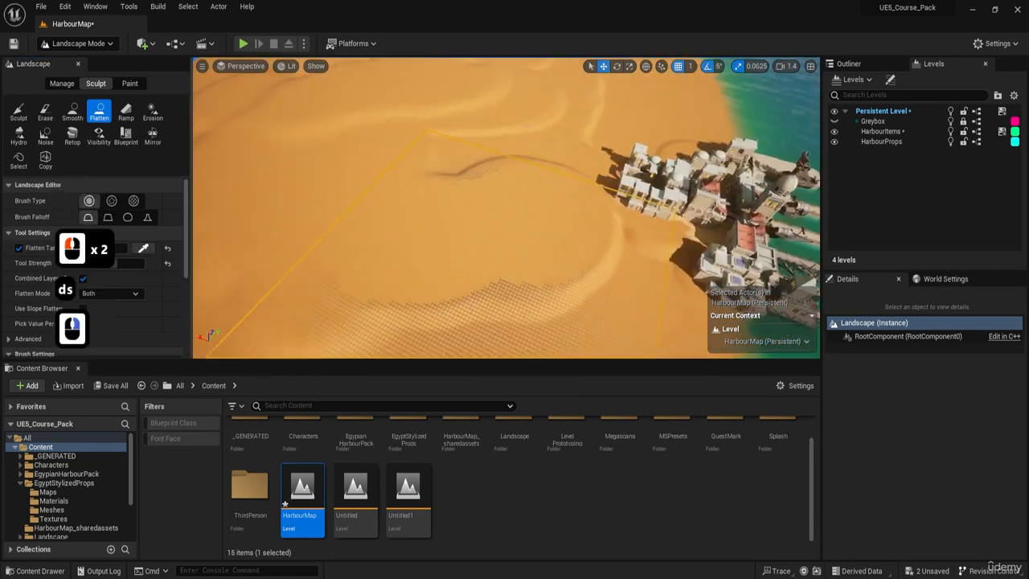
left_click_drag(500, 278, 497, 250)
right_click_drag(496, 250, 523, 242)
key("d")
left_click_drag(523, 230, 474, 239)
Flatten the far end of the terrace into a rounded plateau between the town and the coast.
key("d")
key("w")
right_click_drag(475, 233, 464, 195)
key("w")
key("e")
left_click(507, 184)
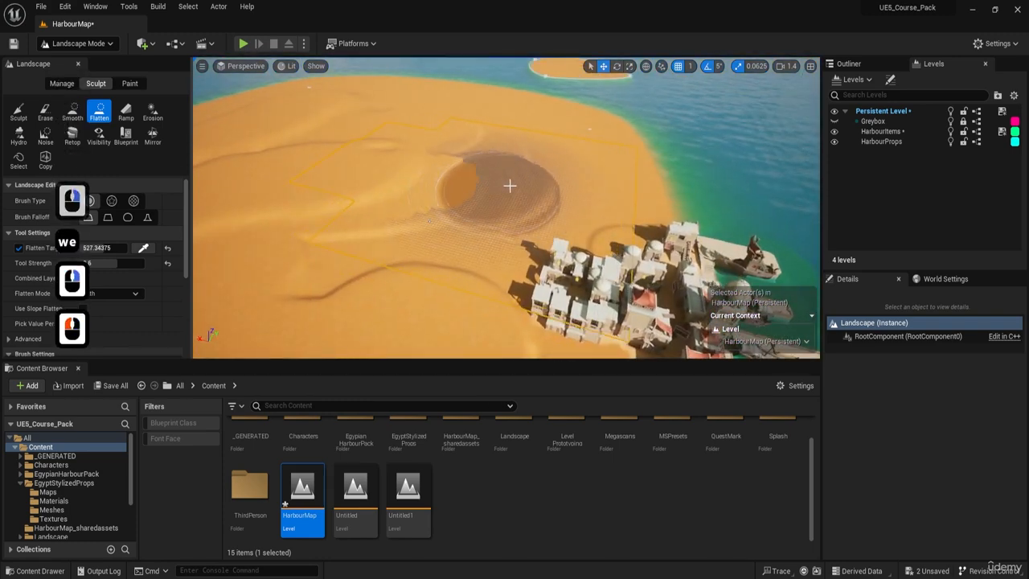
left_click(521, 181)
left_click(513, 166)
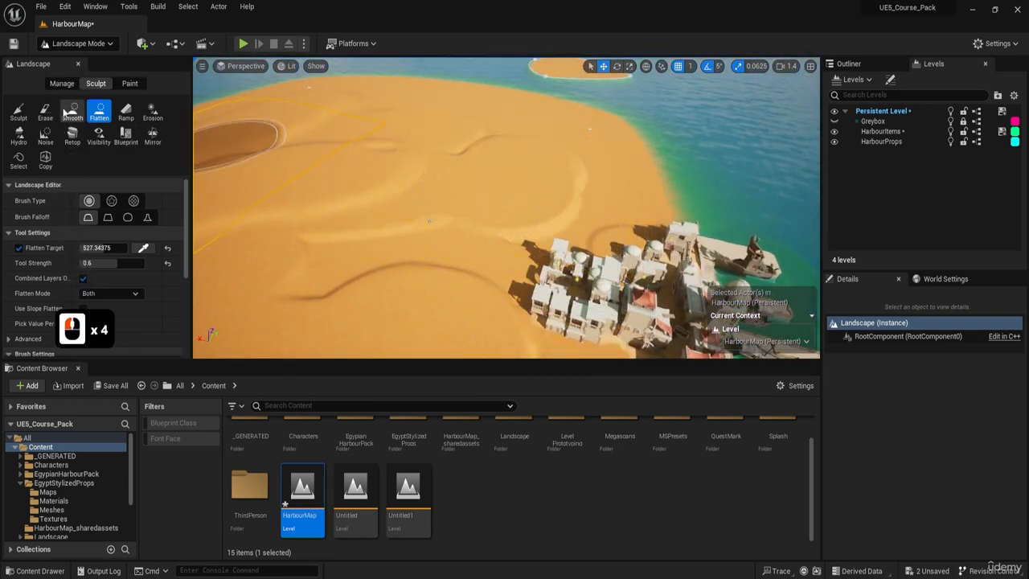
Switch to the Smooth tool and soften the edge of the new plateau.
left_click(69, 113)
left_click_drag(524, 195, 566, 171)
key("d")
key("w")
mouse_move(566, 170)
right_mouse_down()
mouse_move(474, 165)
mouse_move(466, 191)
right_mouse_up()
key("w")
left_click(581, 163)
Smooth the terrace ridges running from the plateau towards the buildings.
key("d")
key("s")
key("a")
left_click(522, 201)
left_click(528, 179)
left_click(542, 148)
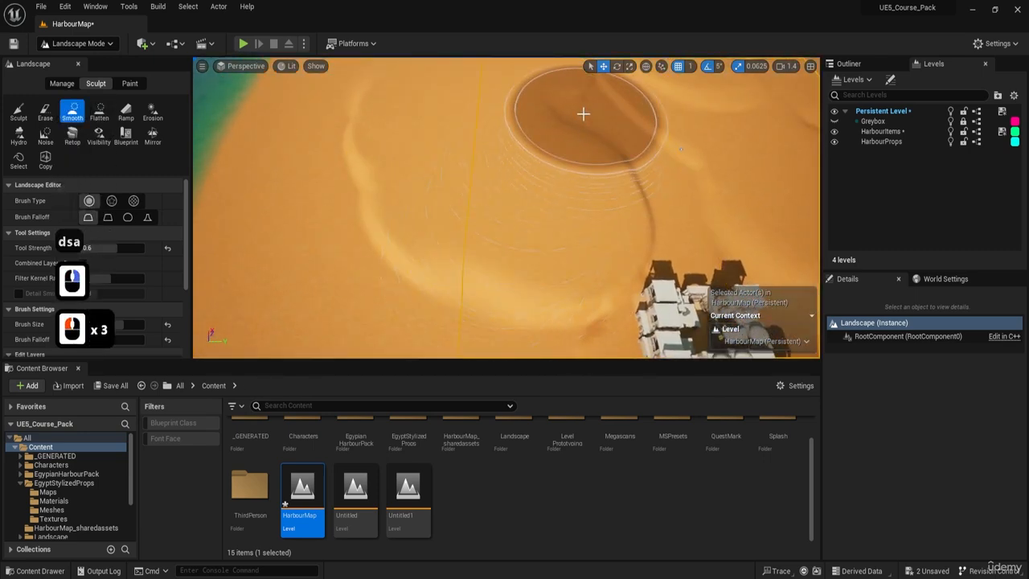
left_click(624, 166)
Examine the dunes behind the town from the saved harbour views and from above.
key("q")
right_click_drag(624, 166, 615, 90)
key("d")
key("s")
key("s")
key("s")
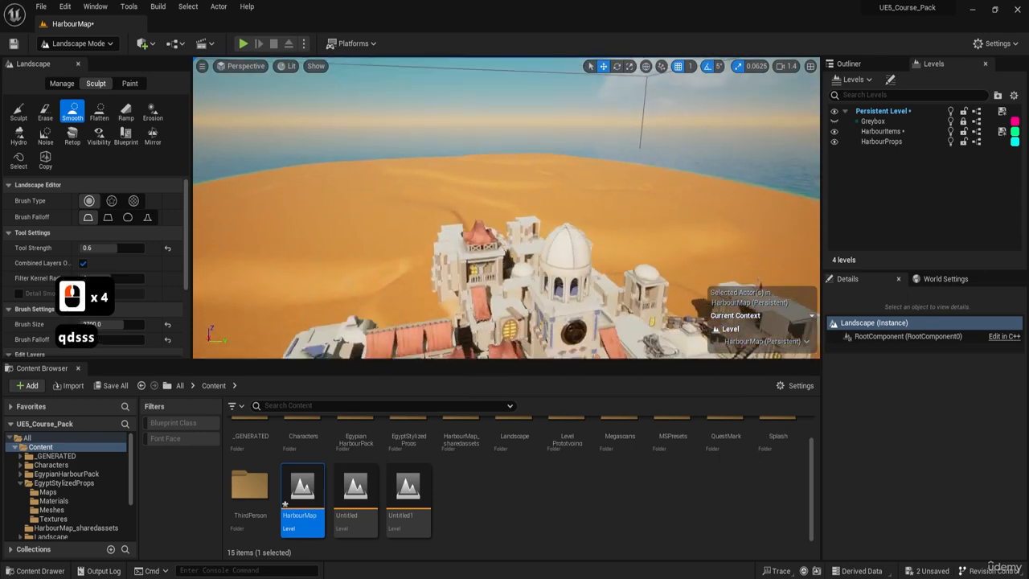
key("1")
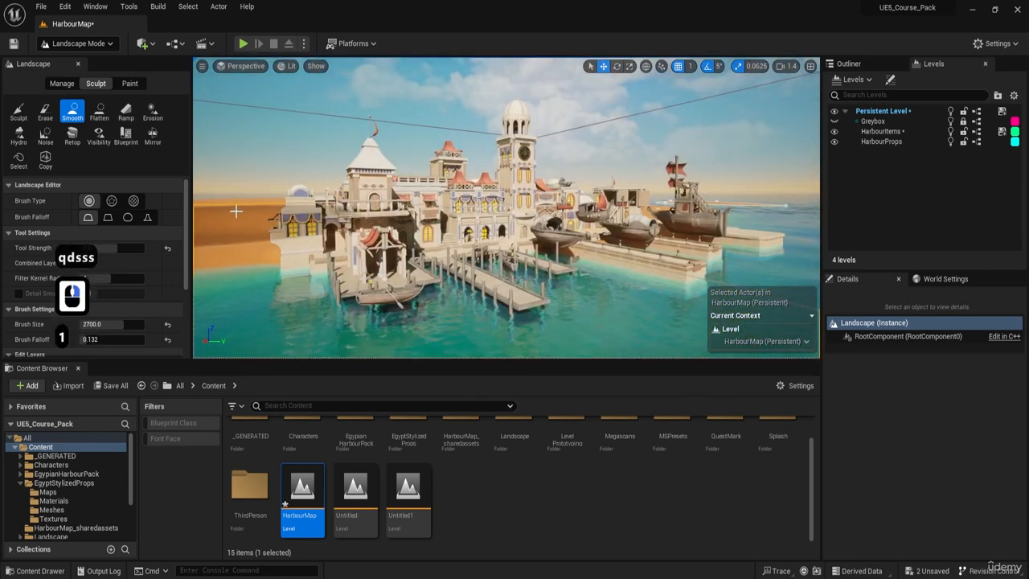
key("e")
mouse_move(482, 213)
right_mouse_down()
mouse_move(481, 245)
mouse_move(470, 251)
right_mouse_up()
key("d")
key("d")
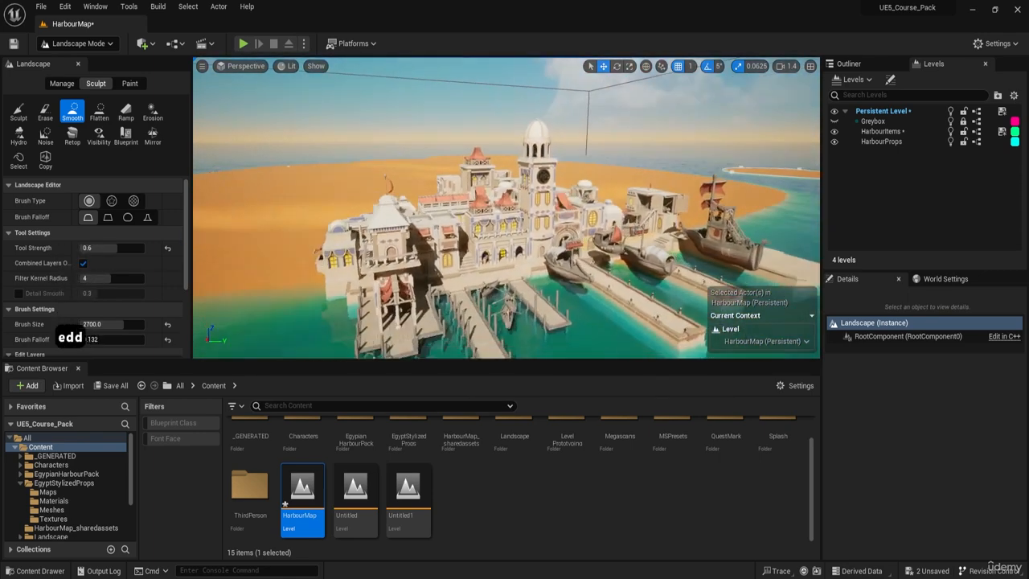
key("2")
mouse_move(508, 210)
right_mouse_down()
mouse_move(512, 137)
mouse_move(521, 130)
right_mouse_up()
key("q")
key("q")
key("q")
key("q")
key("q")
key("q")
key("a")
key("w")
key("e")
mouse_move(541, 210)
right_mouse_down()
mouse_move(534, 244)
mouse_move(540, 210)
right_mouse_up()
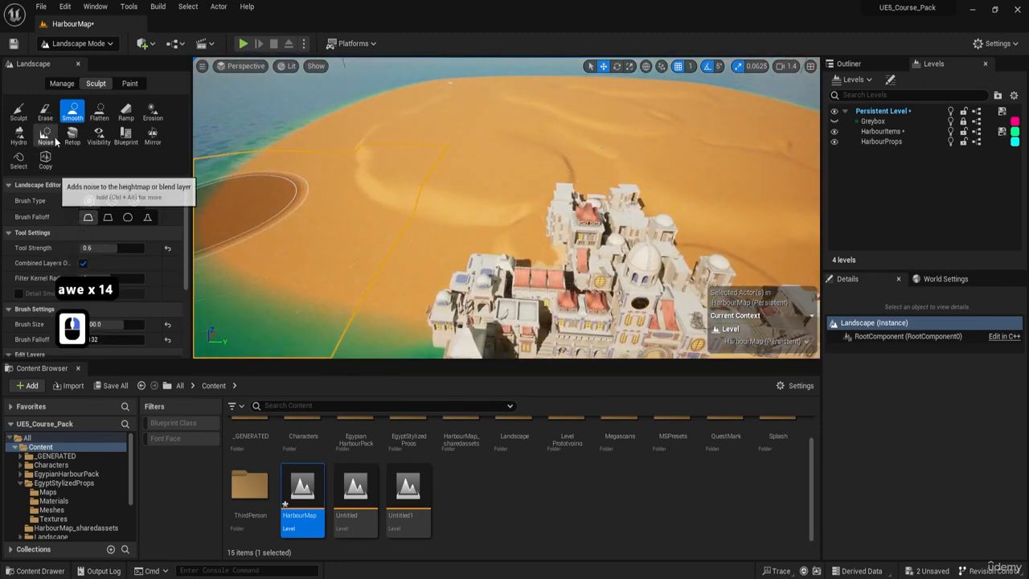
Activate the Sculpt tool with the Alpha brush type and preview its mask over the sand.
left_click(19, 112)
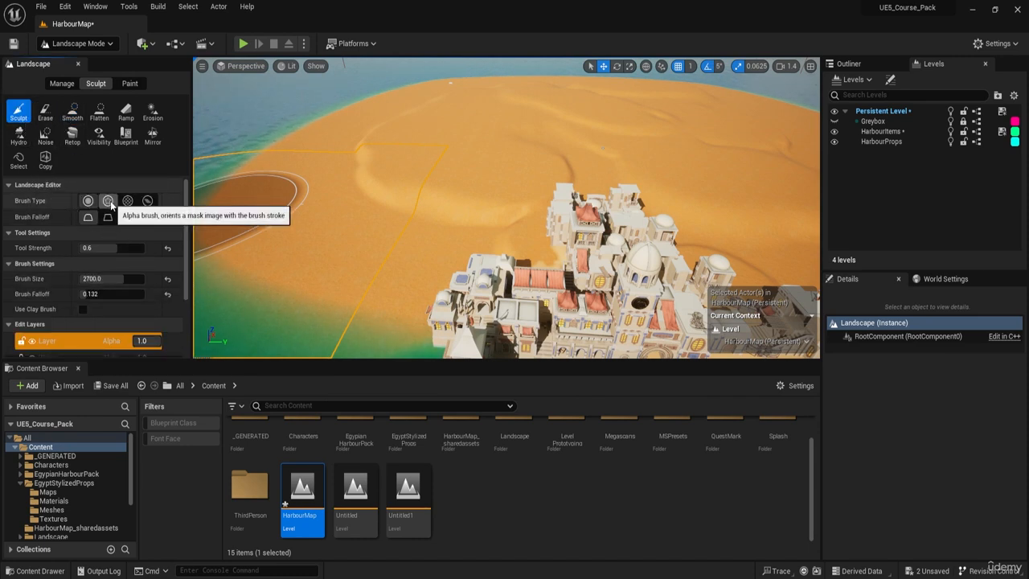
key("F8")
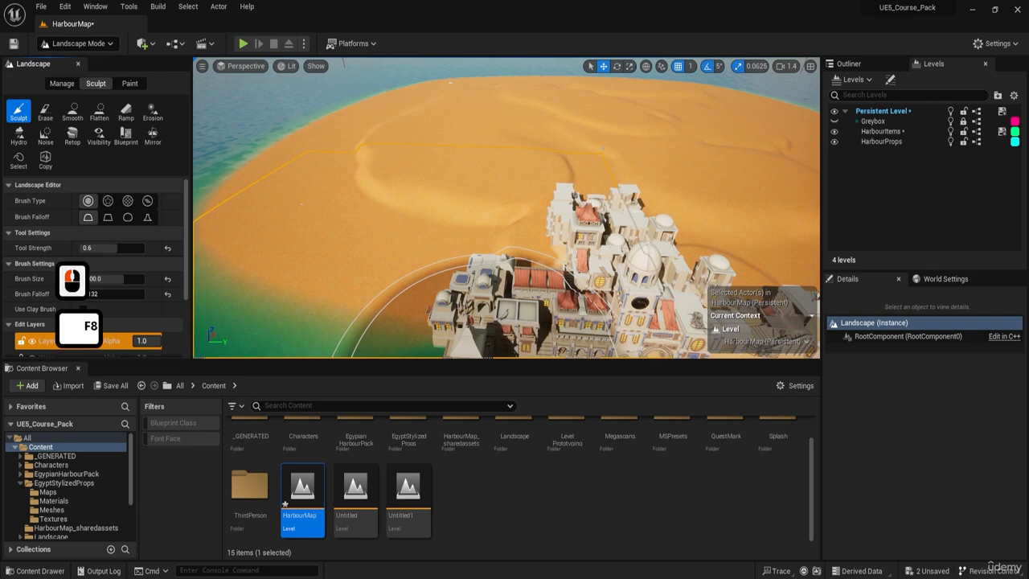
left_click(24, 113)
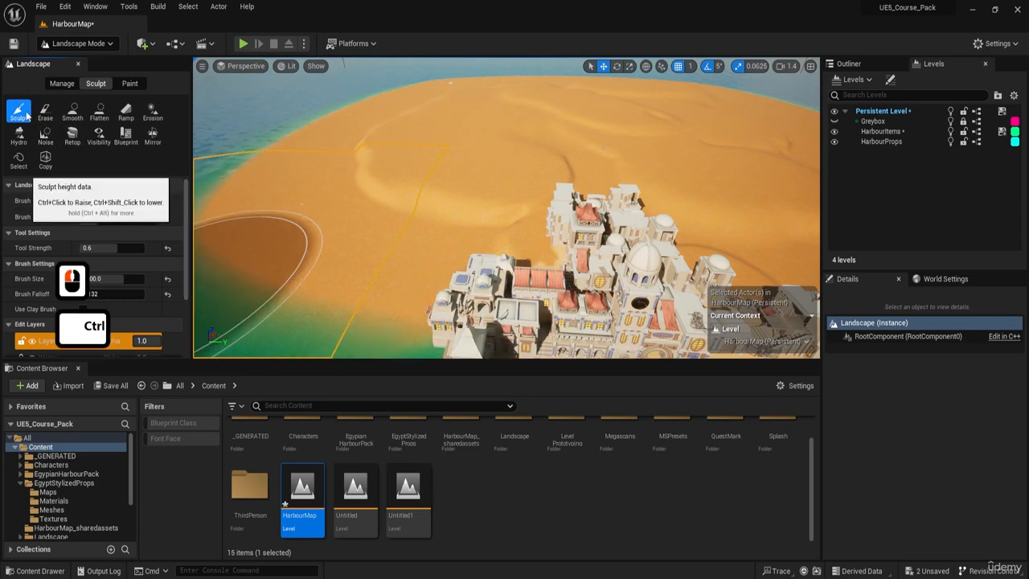
key("ctrl")
key("ctrl")
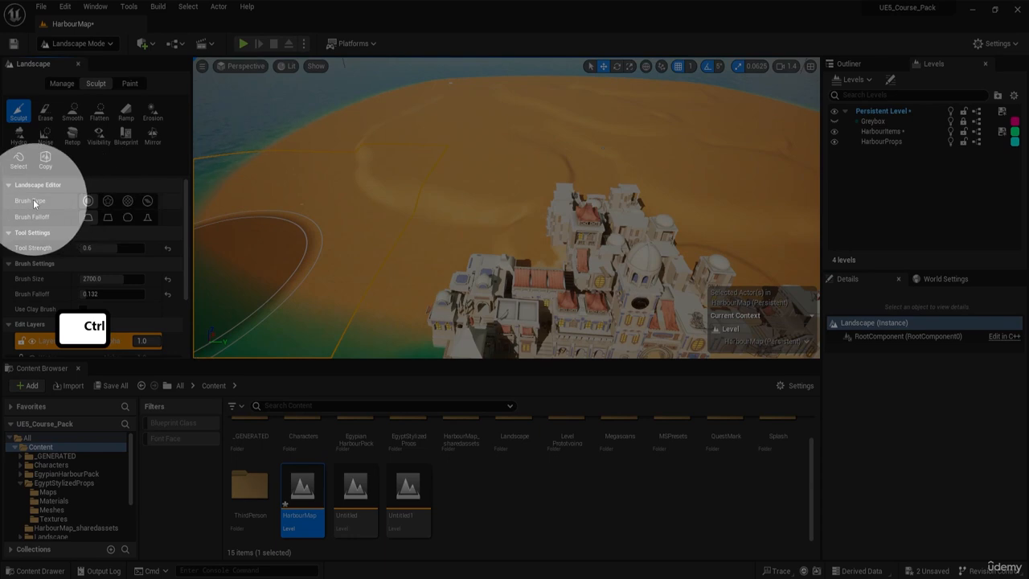
left_click(109, 202)
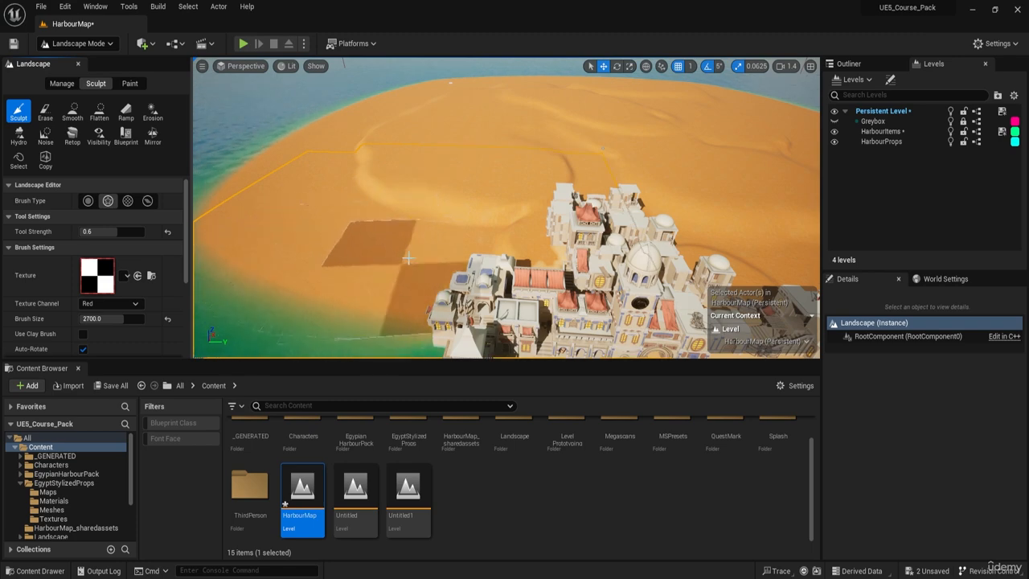
key("w")
key("a")
right_click_drag(352, 253, 368, 233)
Change the brush type to Pattern and preview its checkered mask over the dunes.
left_click(127, 200)
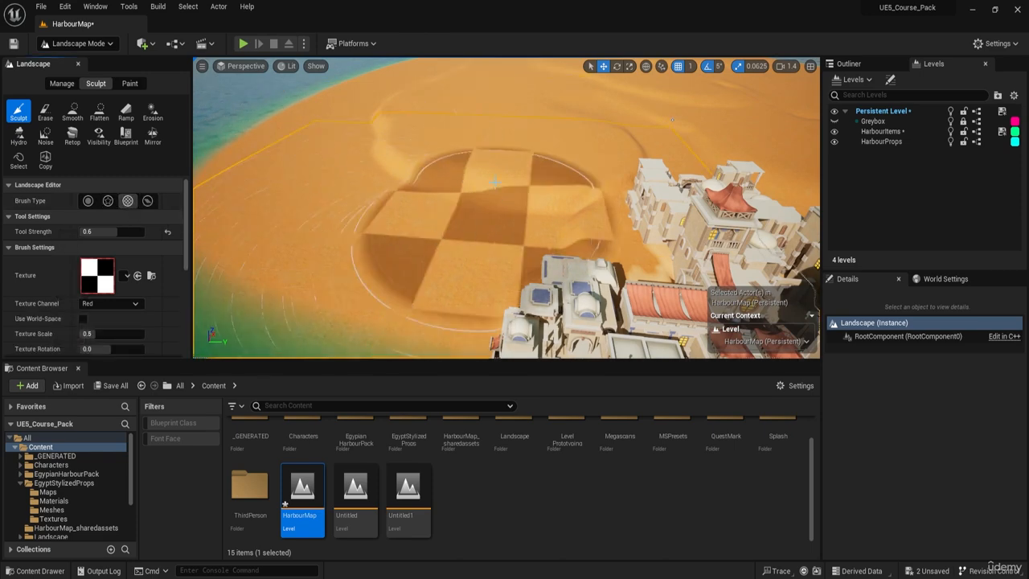
key("w")
key("e")
mouse_move(462, 140)
right_mouse_down()
mouse_move(519, 121)
mouse_move(523, 156)
right_mouse_up()
key("a")
right_click_drag(378, 129, 318, 88)
key("s")
key("a")
key("e")
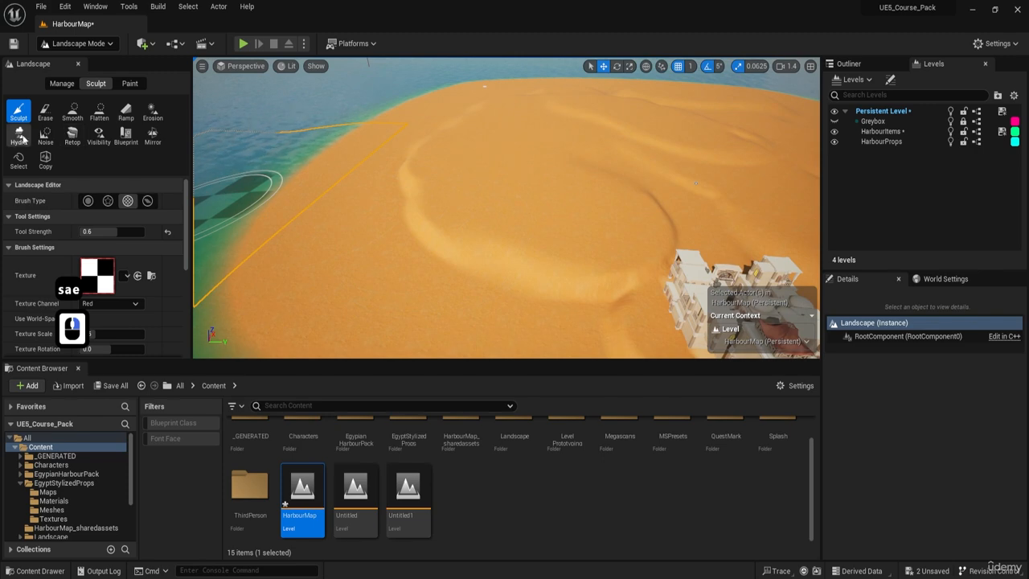
Set the Sculpt brush type back to Alpha and preview it on the sand beside the town.
left_click(106, 203)
mouse_move(475, 221)
right_mouse_down()
mouse_move(482, 249)
mouse_move(515, 261)
mouse_move(482, 219)
right_mouse_up()
key("a")
key("s")
key("d")
key("q")
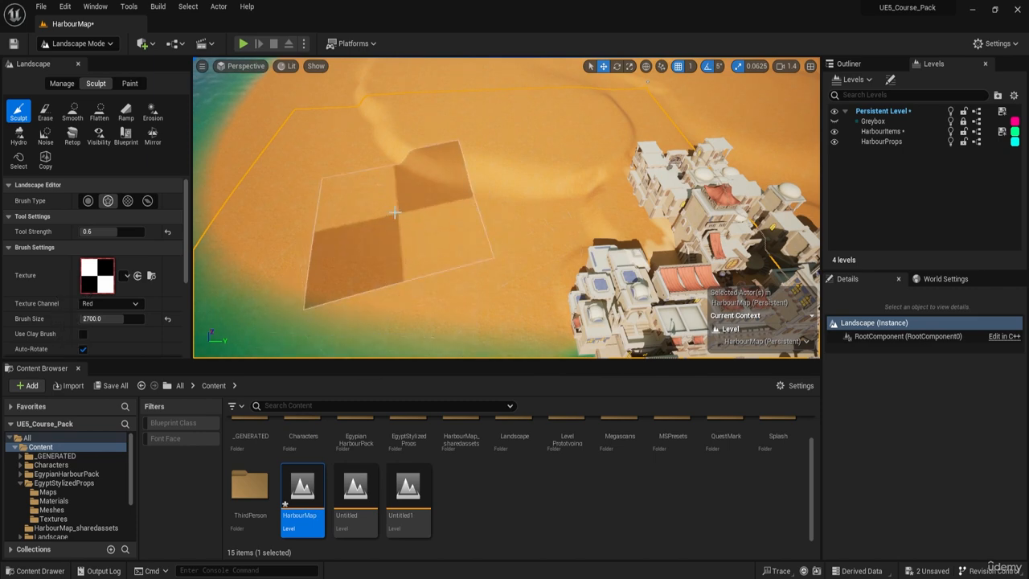
Switch to File Explorer and select SandDuneHeightMap.png in the ResourcePack folder.
left_click_drag(0, 83, 705, 85)
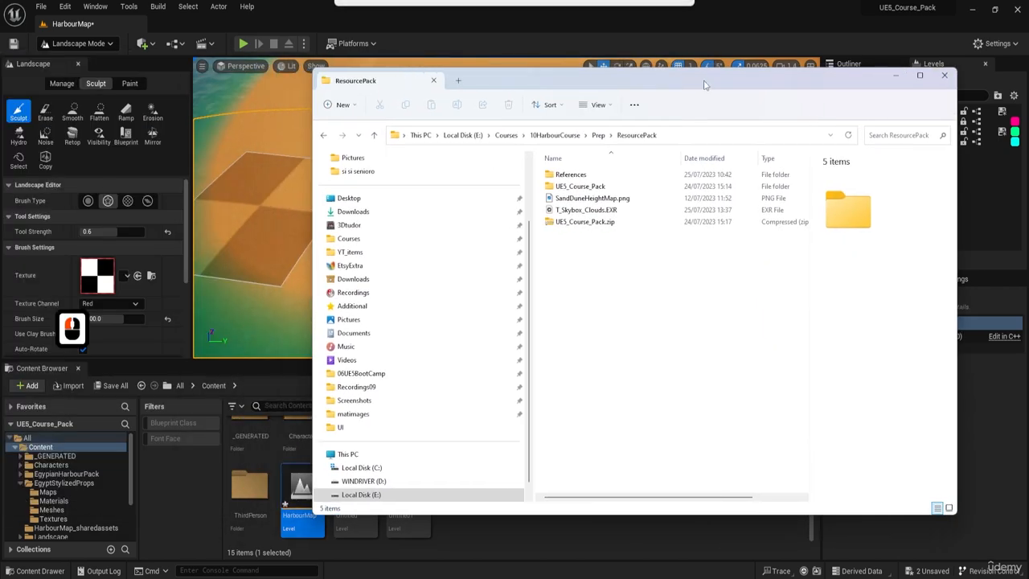
left_click(611, 200)
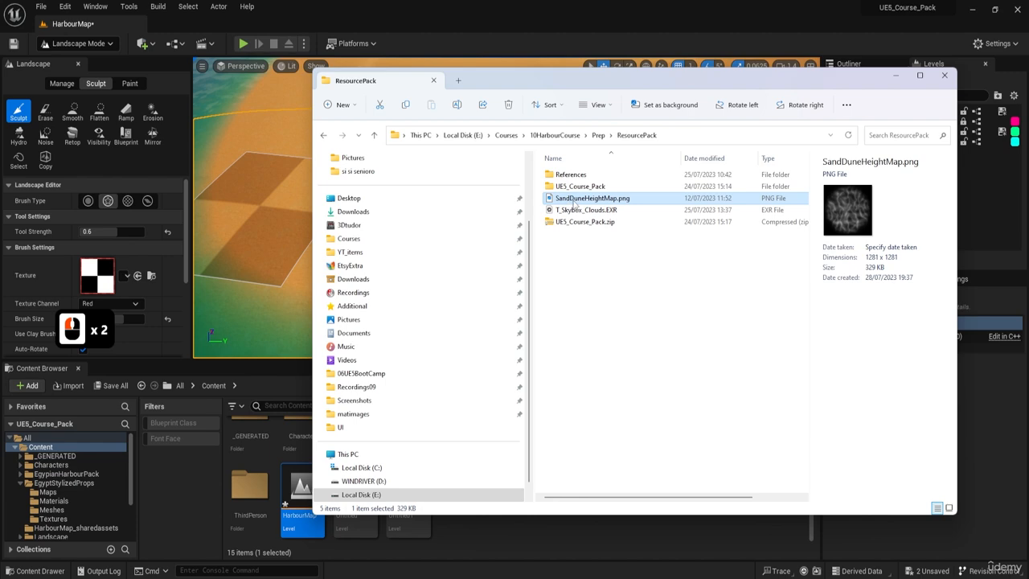
left_click_drag(597, 80, 0, 101)
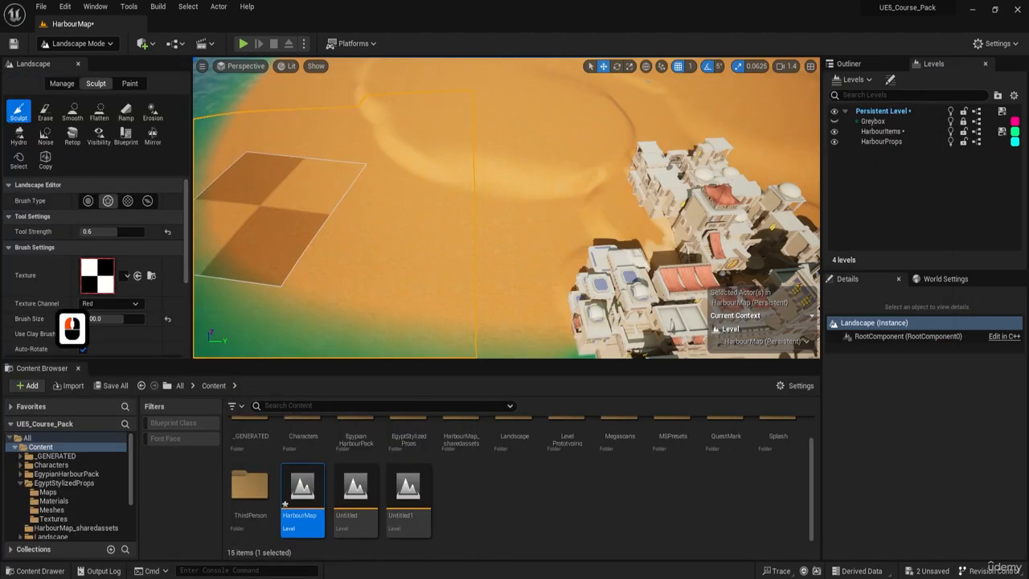
Import SandDuneHeightMap.png into the project's Landscape/LandscapeMat folder, leaving the file window minimized.
double_click(513, 443)
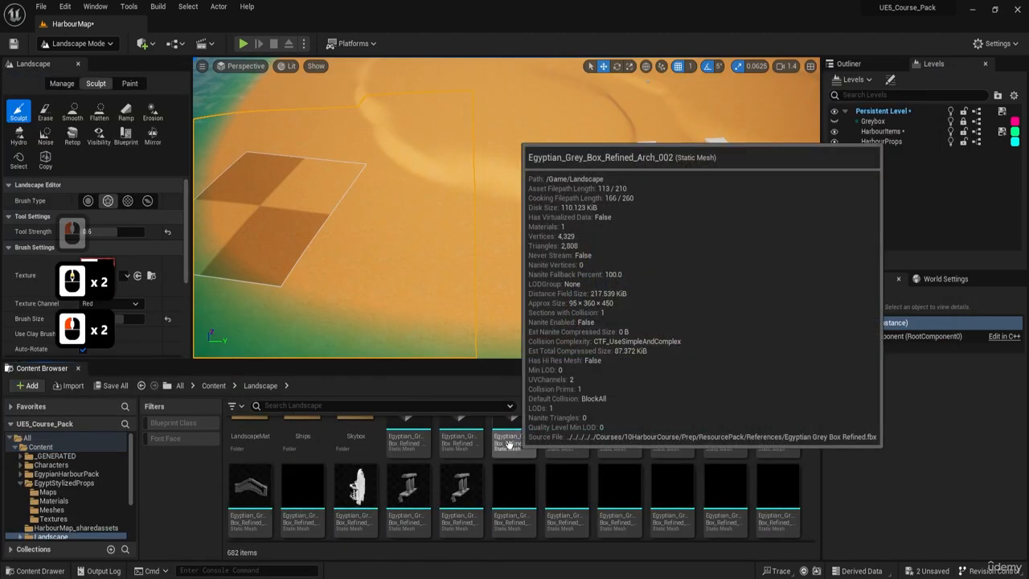
double_click(270, 455)
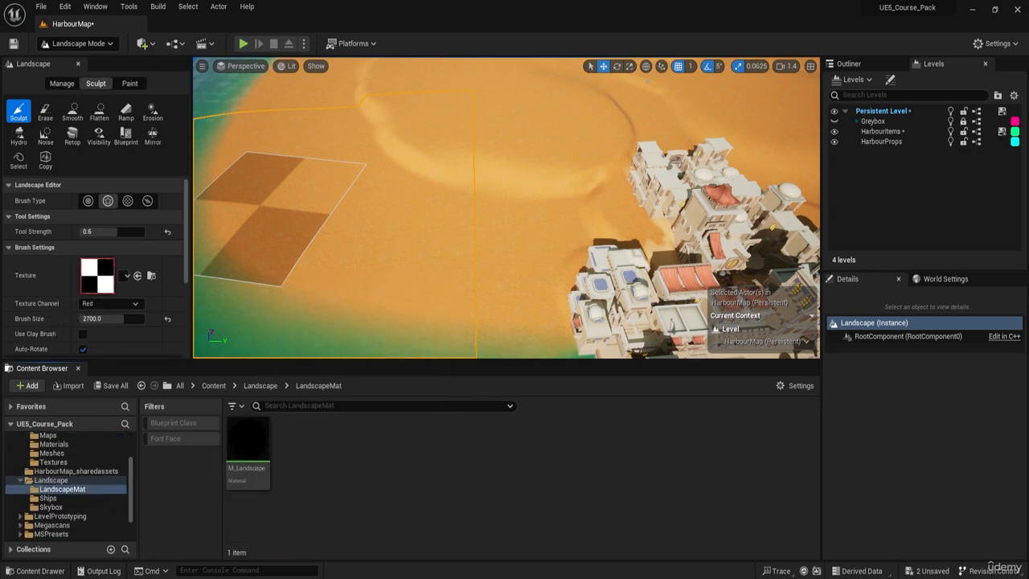
left_click_drag(0, 101, 731, 93)
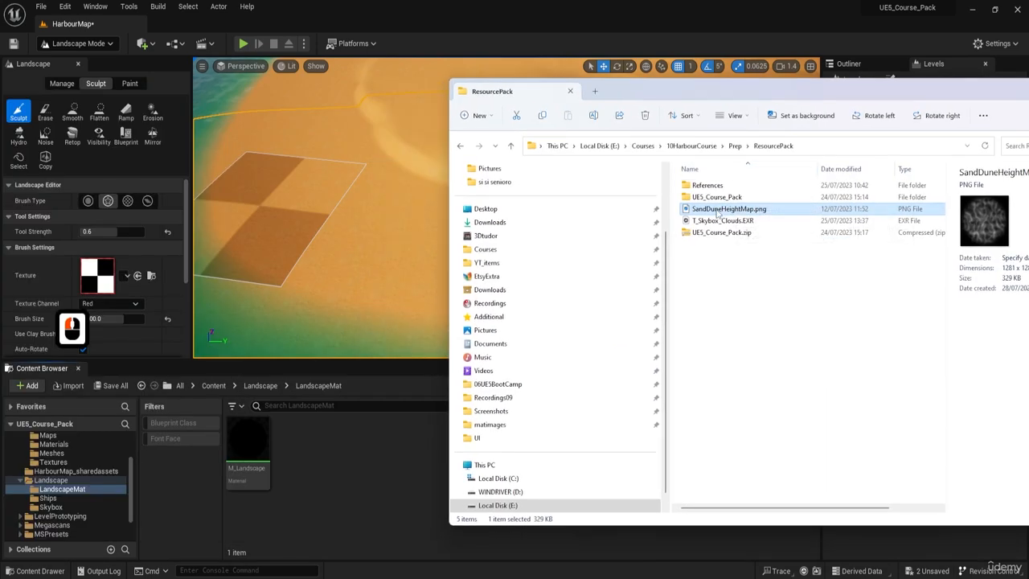
left_click_drag(700, 214, 307, 460)
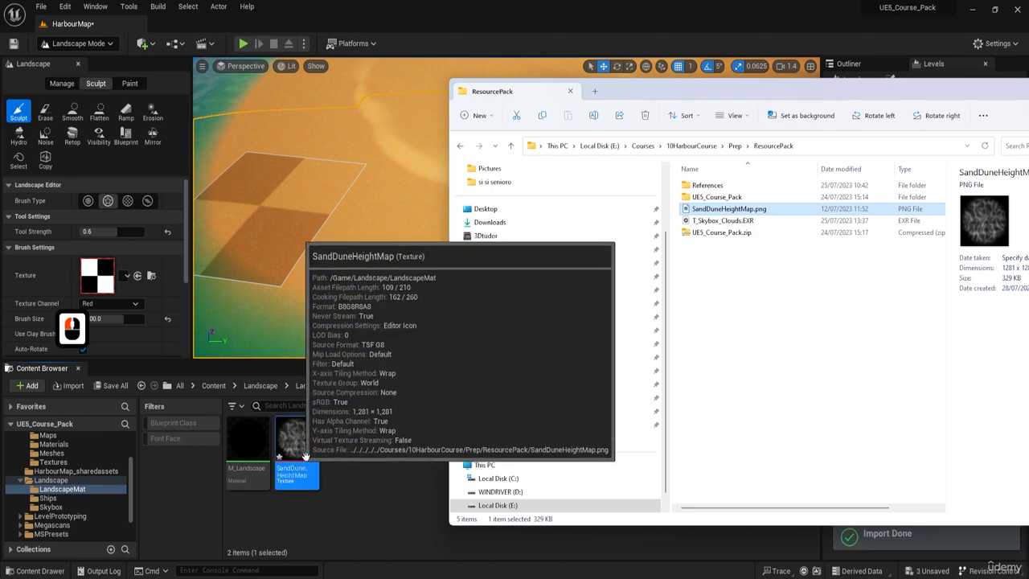
left_click_drag(954, 92, 628, 96)
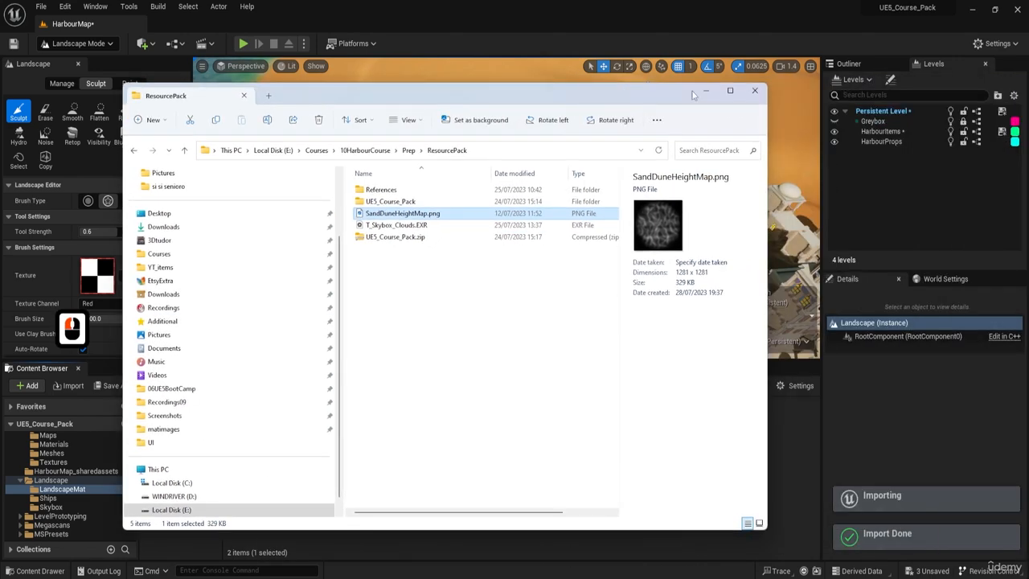
left_click(706, 90)
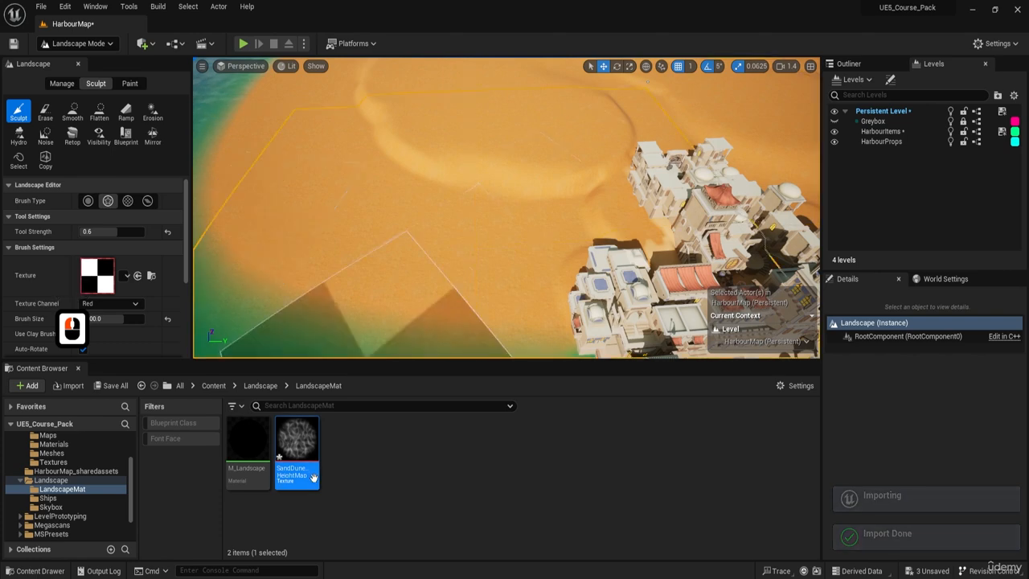
Assign the SandDuneHeightMap texture to the Alpha brush of the Sculpt tool.
mouse_move(305, 453)
left_click_drag(305, 453, 97, 275)
key("ctrl")
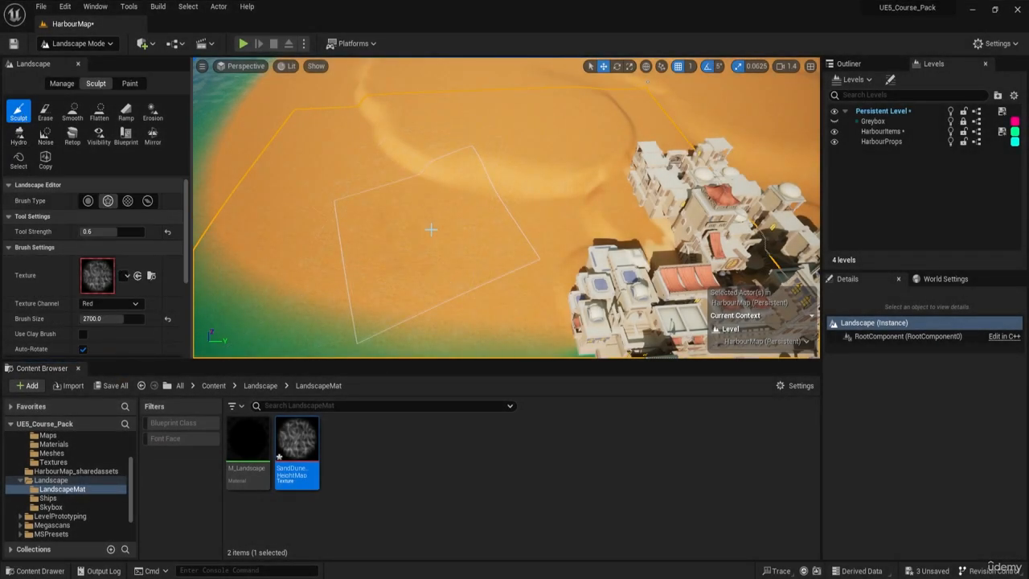
Try stamping the sand dune height map on the sand beside the town and undo the stamp.
left_click(431, 230)
key("w")
key("a")
mouse_move(459, 241)
right_mouse_down()
mouse_move(468, 244)
mouse_move(460, 255)
right_mouse_up()
key("q")
key("s")
key("ctrl+z")
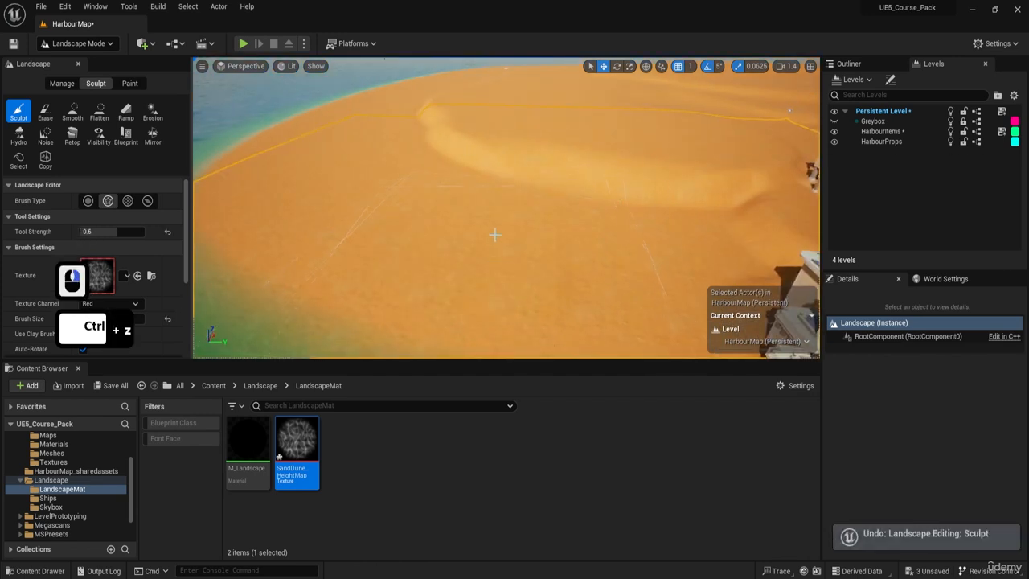
Enlarge the brush size to 6484, test a dune stamp on the shoreline sand beside the town, and undo the stamp.
key("bracketright")
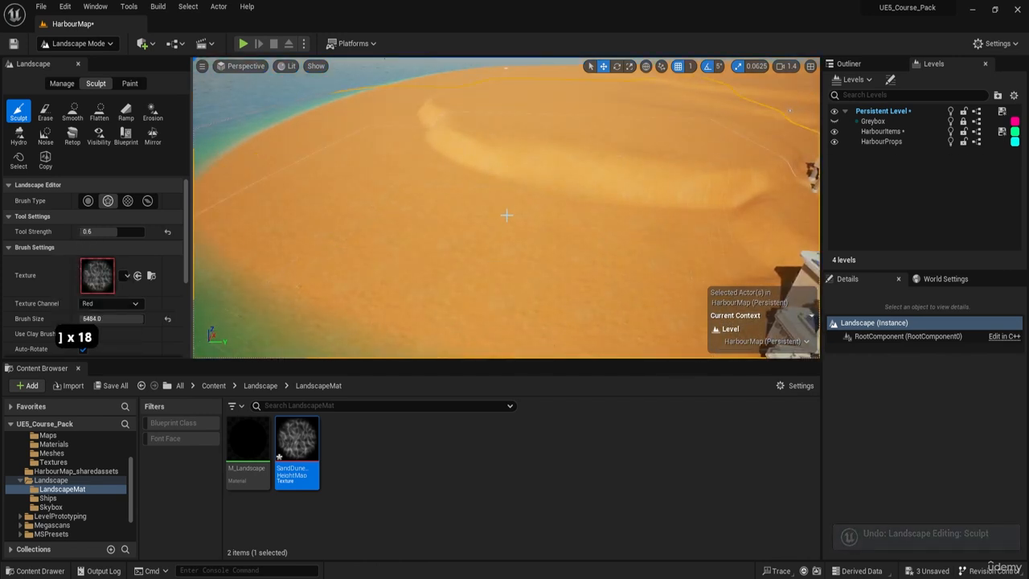
left_click(513, 211)
key("a")
key("s")
key("e")
right_click_drag(513, 211, 546, 215)
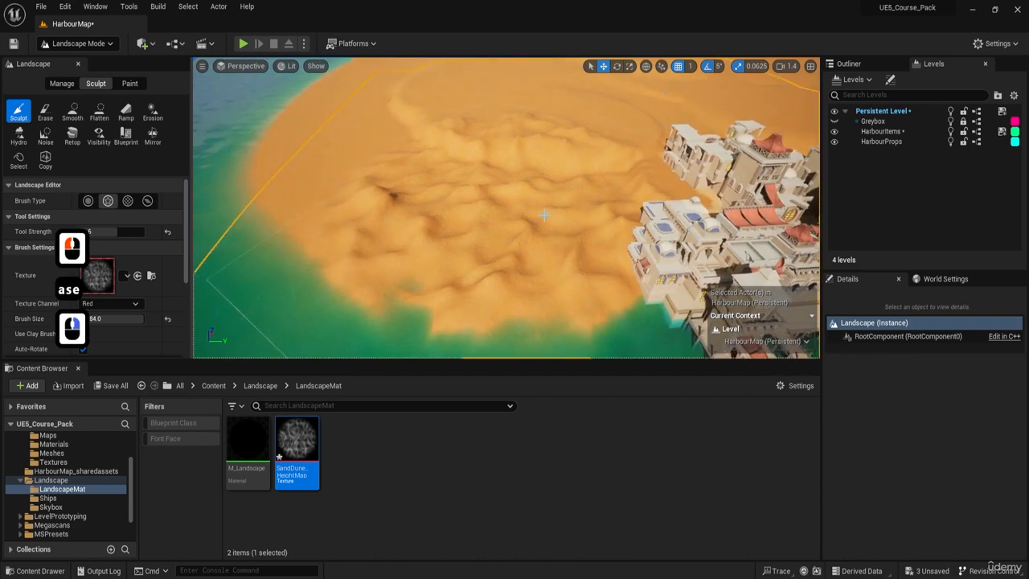
key("ctrl+z")
key("ctrl+z")
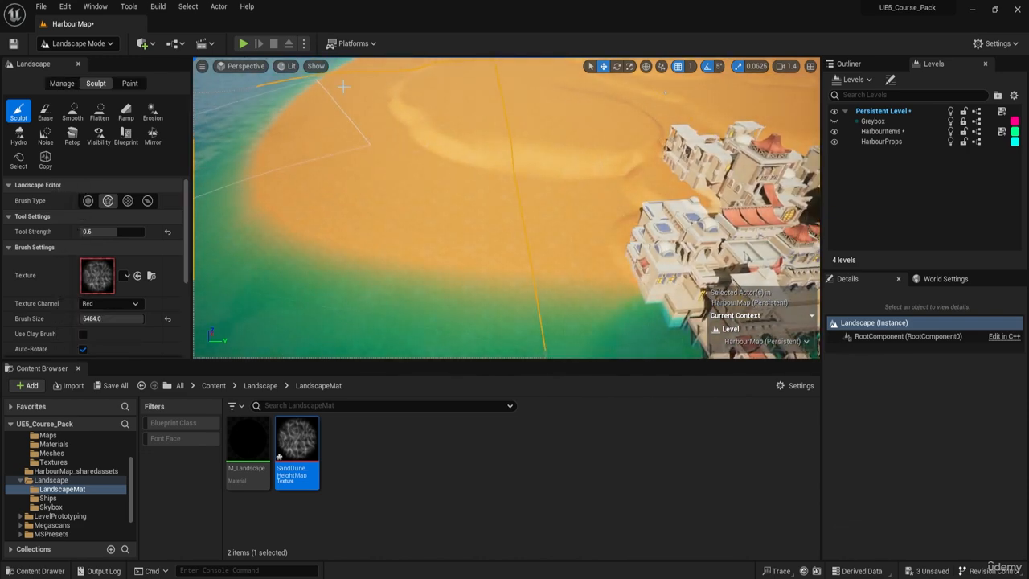
Save the HarbourMap level.
right_click_drag(545, 216, 507, 201)
key("ctrl+s")
key("a")
key("s")
key("e")
key("w")
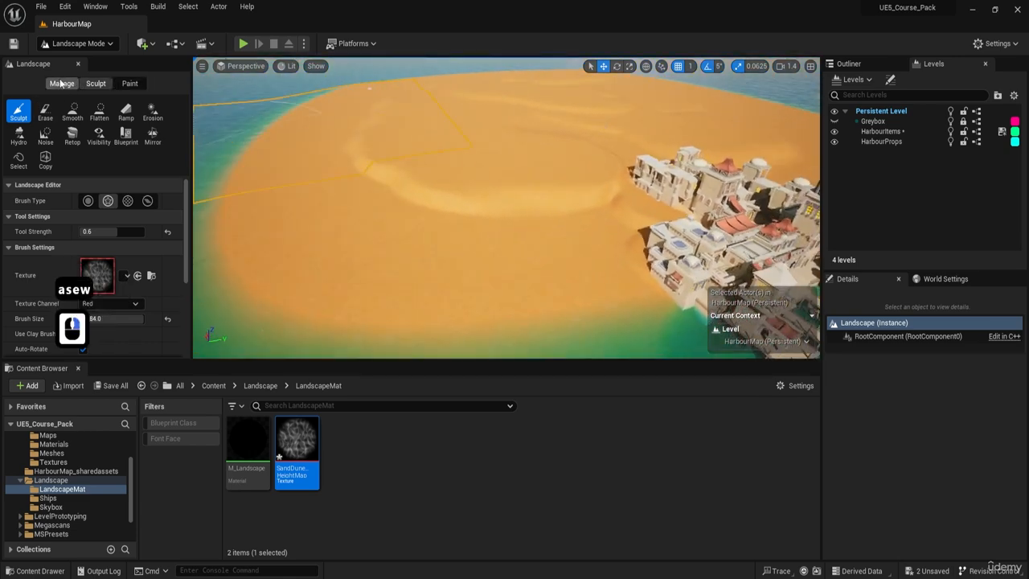
left_click(78, 44)
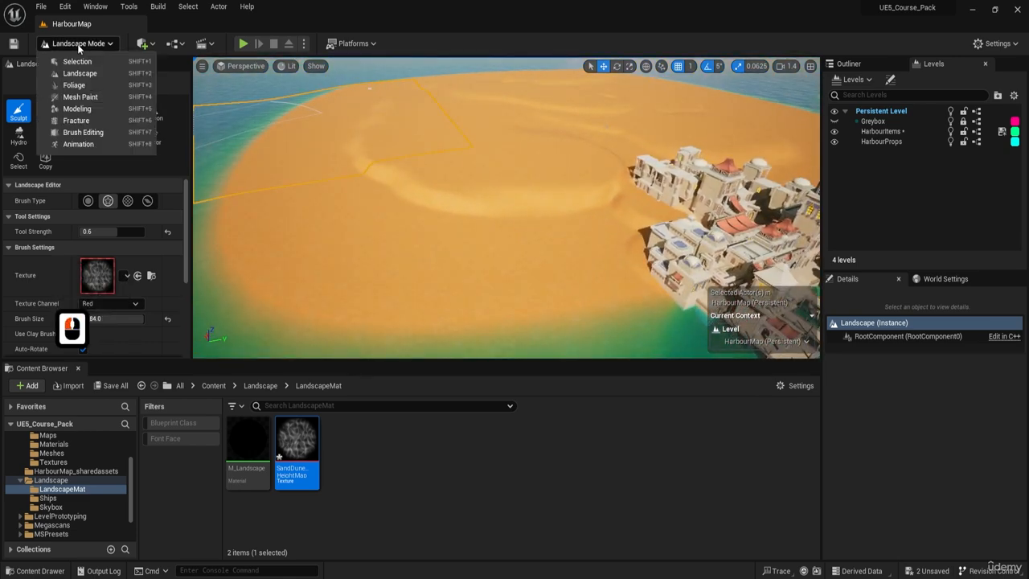
left_click(78, 47)
Create a new landscape edit layer named Noise above the existing Layer.
scroll(144, 247, "down", 11)
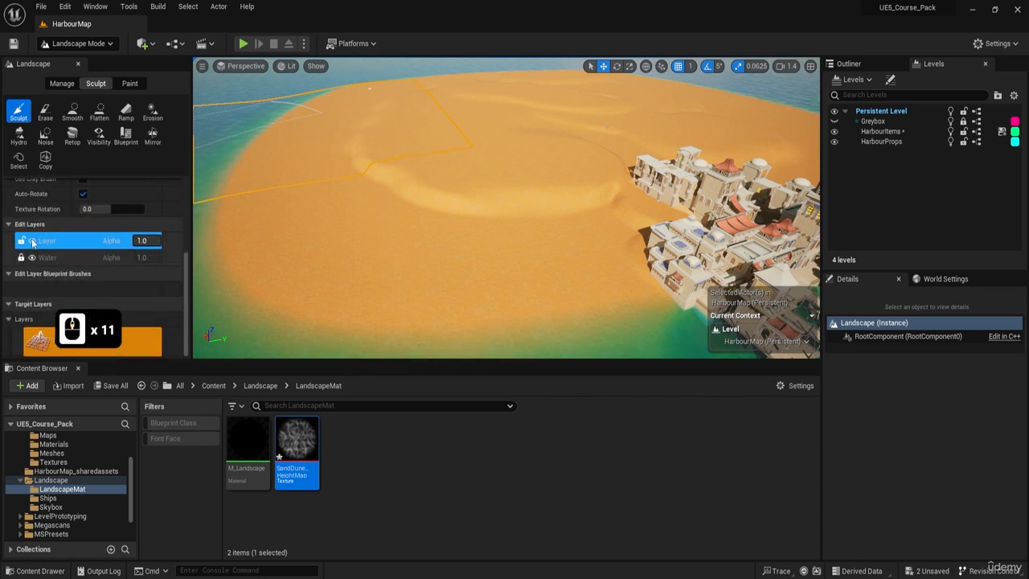
right_click(54, 241)
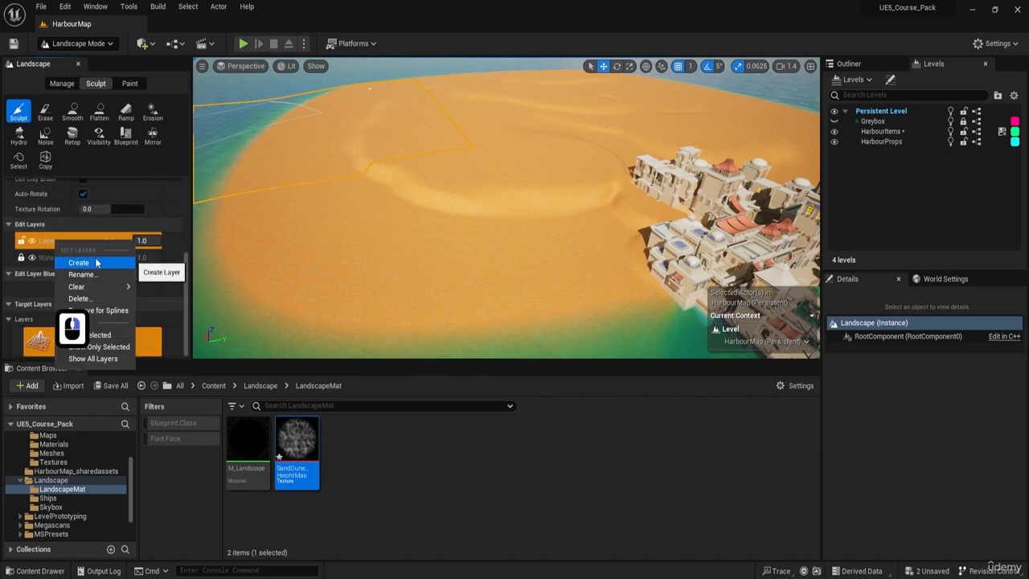
left_click(78, 263)
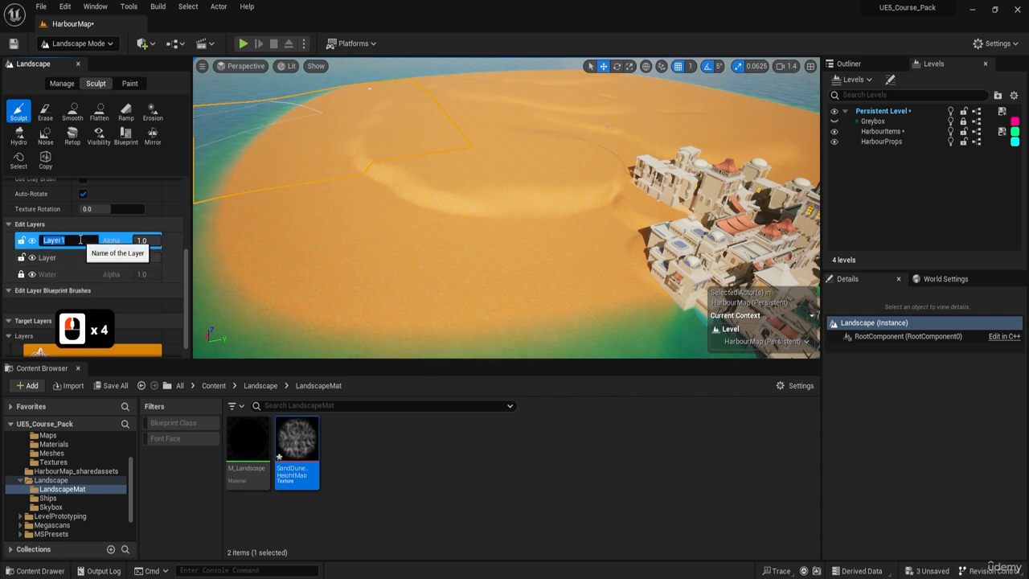
key("Return")
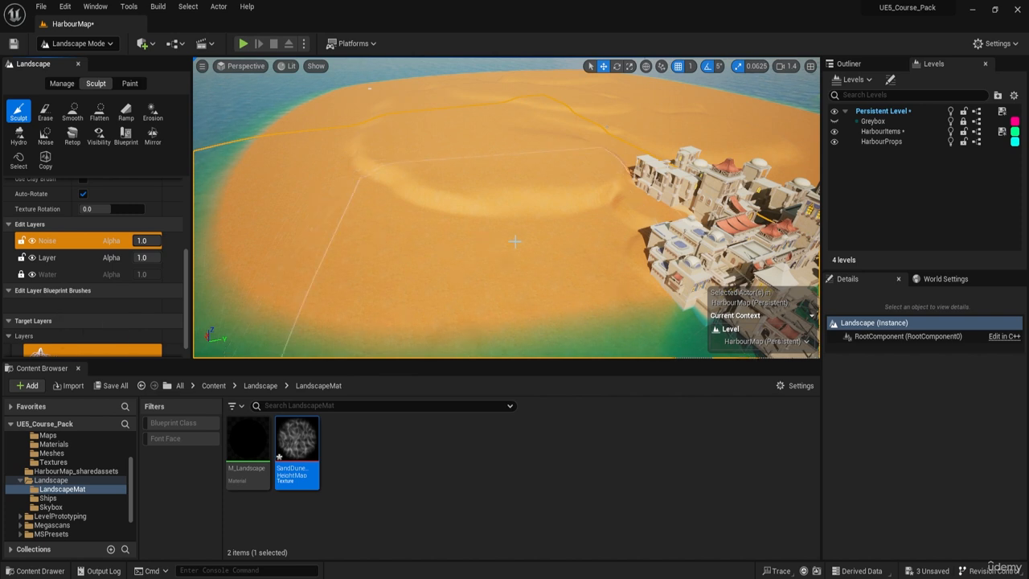
On the Noise layer, stamp the dune pattern over the shoreline sand beside the town and the curved terrace behind it.
left_click_drag(520, 242, 469, 233)
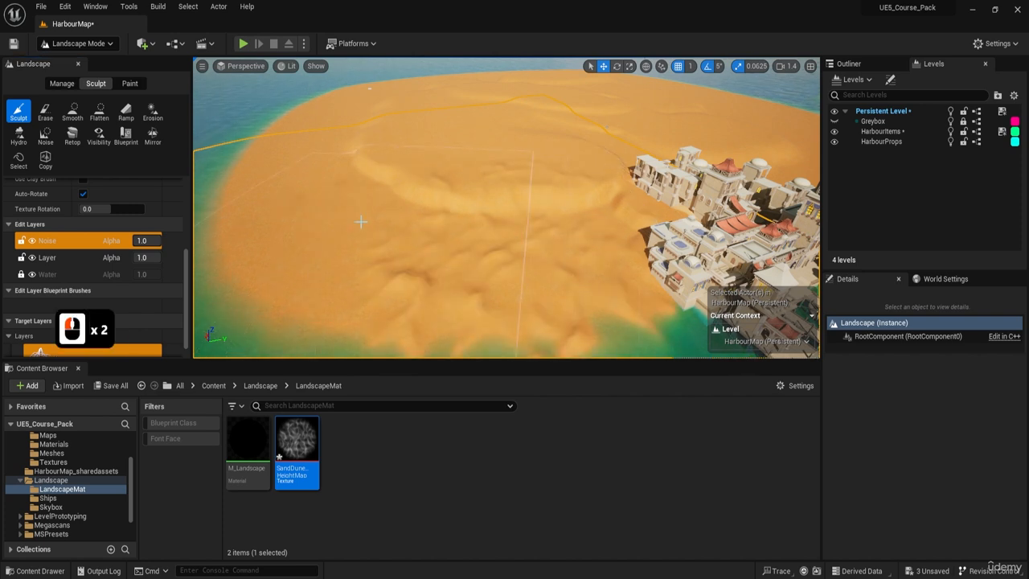
left_click(338, 201)
left_click(361, 178)
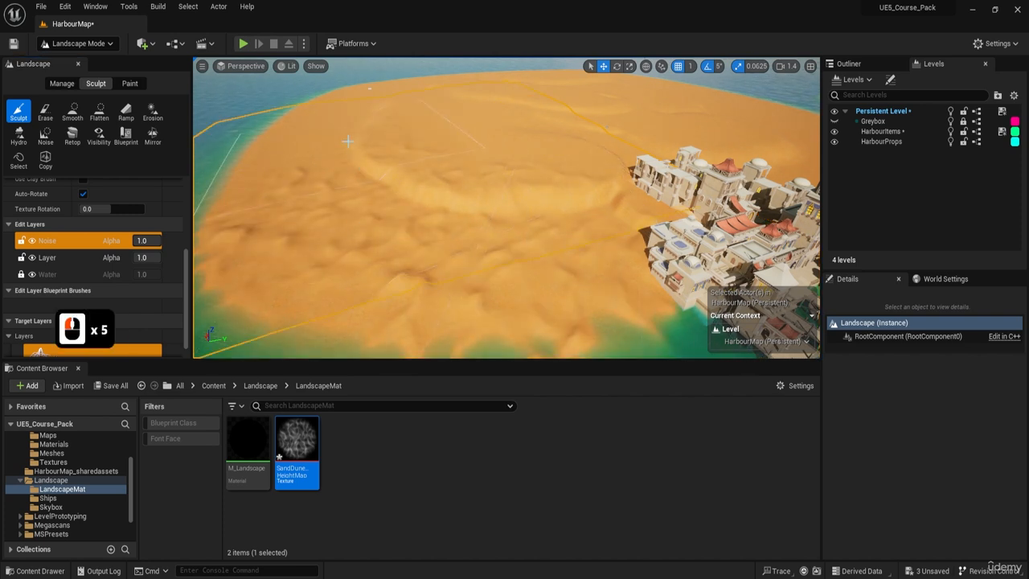
key("e")
key("w")
key("a")
right_click_drag(349, 141, 367, 154)
left_click(422, 162)
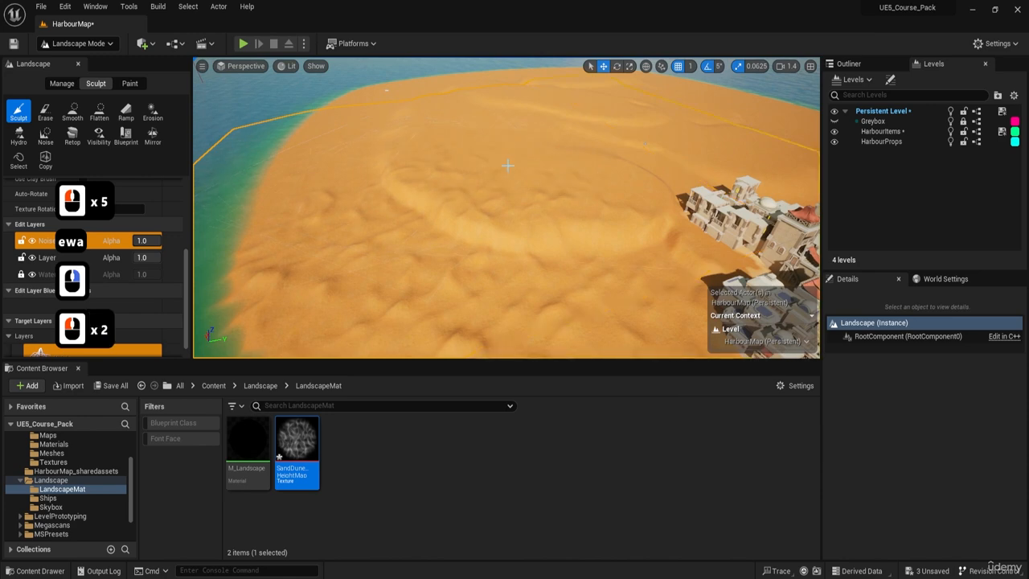
Stamp the dune pattern over the sand on the other side of the town, beyond the docks.
key("e")
key("w")
mouse_move(595, 158)
right_mouse_down()
mouse_move(643, 163)
mouse_move(595, 181)
mouse_move(643, 181)
mouse_move(603, 164)
right_mouse_up()
key("d")
key("w")
scroll(595, 159, "up", 3)
key("q")
key("q")
key("s")
right_click_drag(434, 152, 493, 176)
key("e")
key("d")
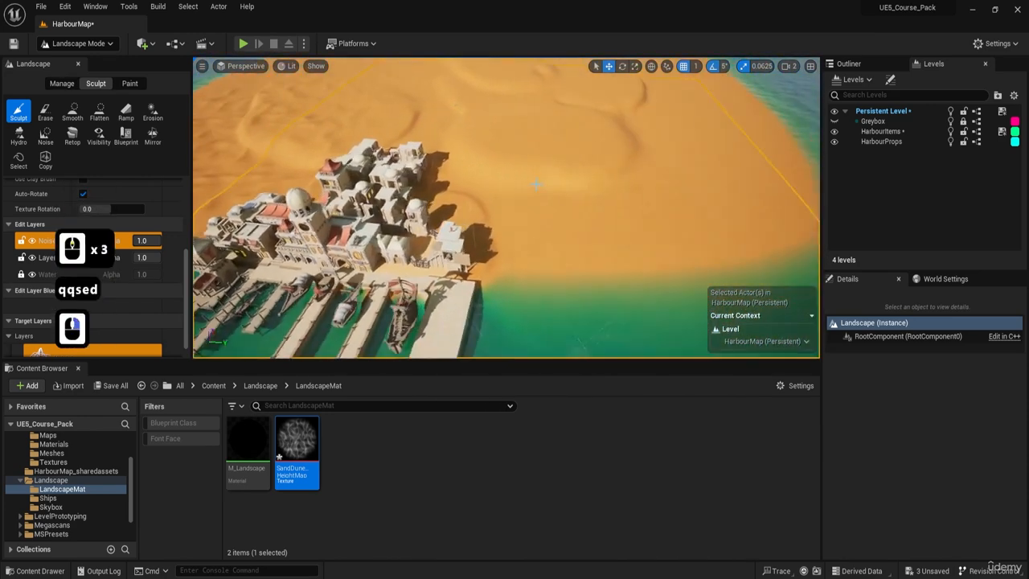
left_click(493, 175)
left_click_drag(487, 164, 551, 173)
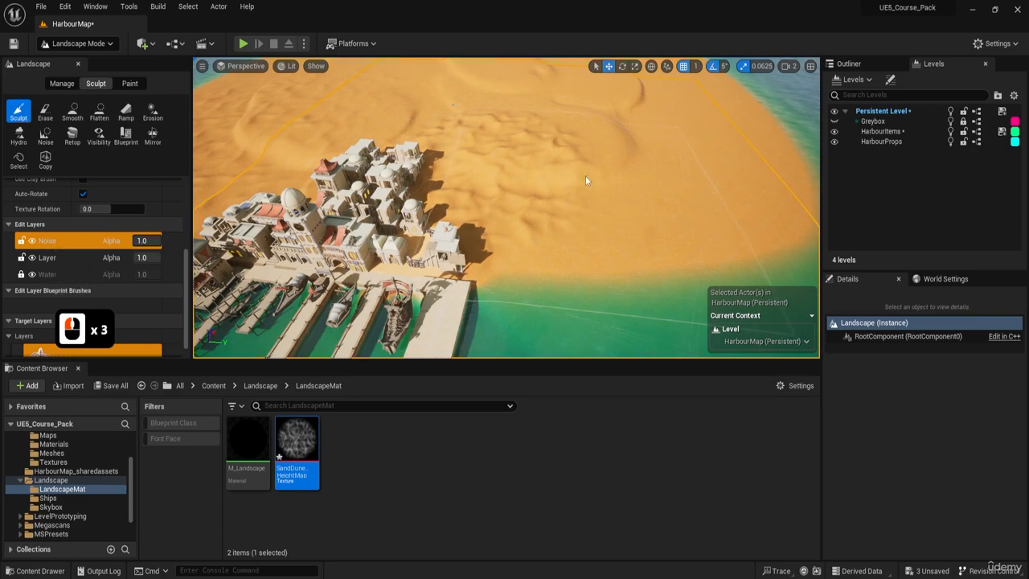
Undo the last dune stamp beside the town, and try another stamp there before undoing it as well.
key("w")
mouse_move(585, 175)
right_mouse_down()
mouse_move(551, 196)
mouse_move(480, 96)
mouse_move(531, 188)
right_mouse_up()
key("w")
key("d")
key("e")
key("a")
key("e")
key("d")
key("s")
key("ctrl+z")
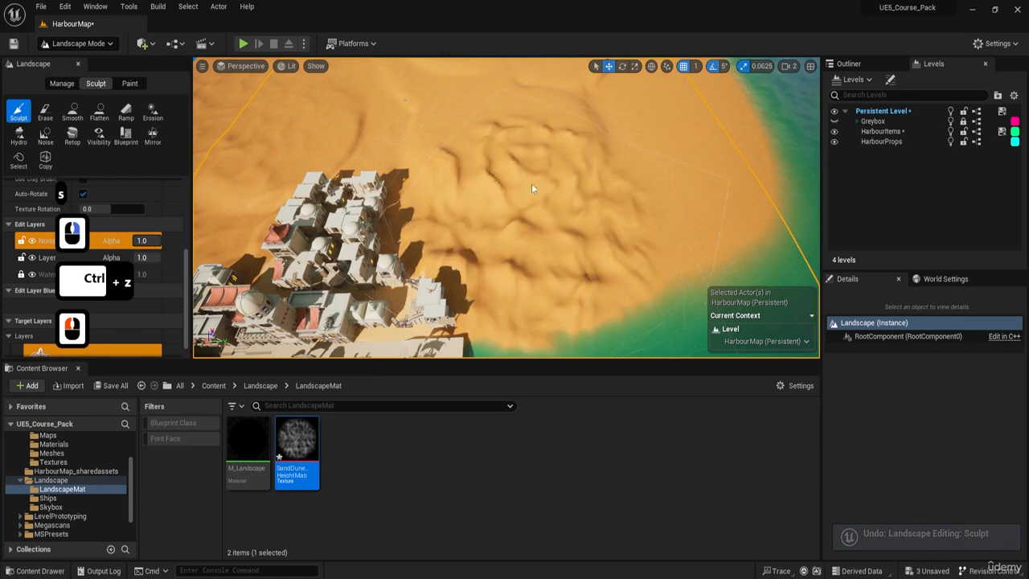
key("ctrl+z")
Stamp the dune pattern across the open sand from the town to the shore facing the small island.
right_click_drag(489, 197, 470, 185)
key("d")
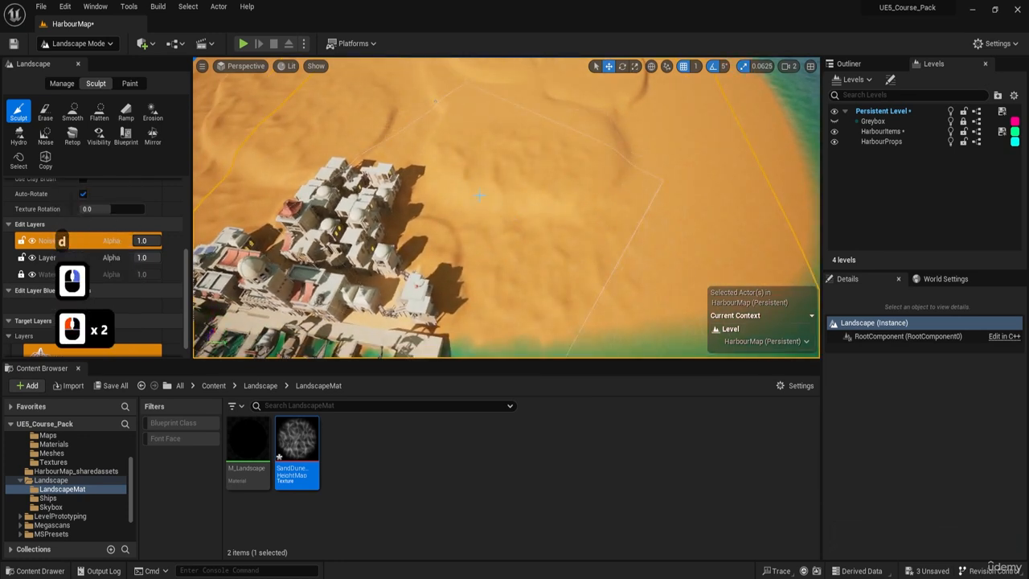
right_click_drag(572, 174, 590, 200)
key("d")
left_click(589, 197)
left_click(581, 174)
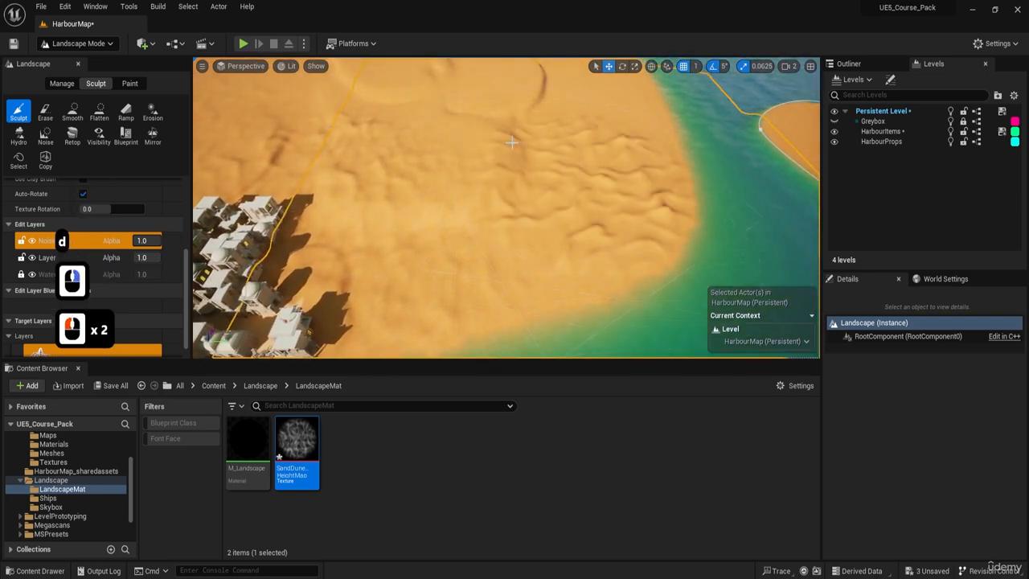
right_click_drag(490, 179, 490, 179)
key("e")
key("w")
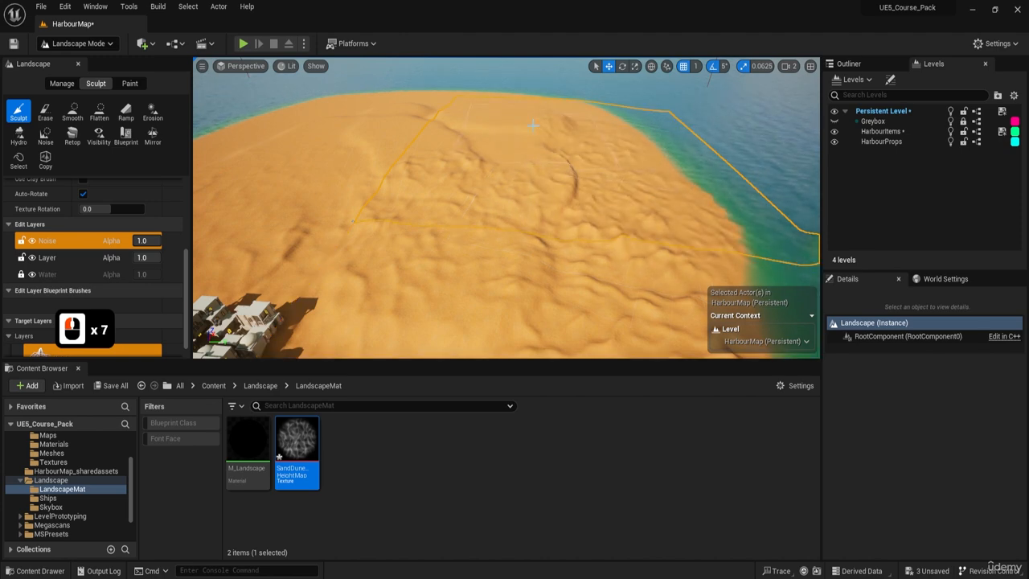
Stamp the dune pattern over the high desert behind the town.
left_click(356, 154)
key("a")
key("w")
key("e")
right_click_drag(388, 180, 305, 182)
left_click(389, 180)
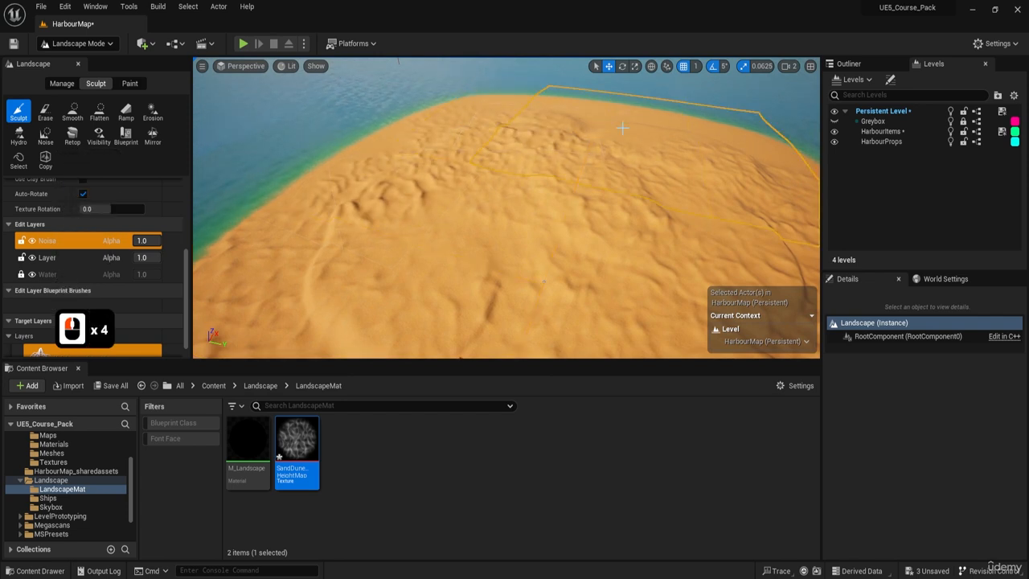
Extend the dune stamps across the far end of the desert toward its outer coastline.
key("d")
key("w")
key("e")
right_click_drag(545, 281, 580, 261)
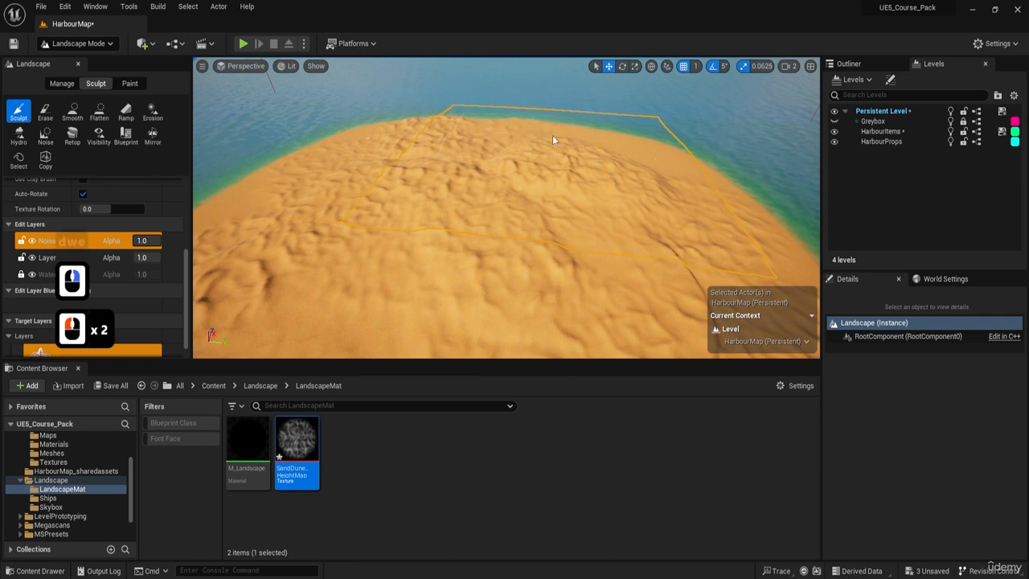
left_click(664, 160)
mouse_move(665, 160)
right_mouse_down()
mouse_move(615, 179)
mouse_move(647, 149)
right_mouse_up()
key("a")
left_click(664, 159)
key("q")
right_click_drag(499, 334, 598, 183)
Reduce the brush size to 4299 and stamp finer dunes over the inland desert slope.
key("bracketleft")
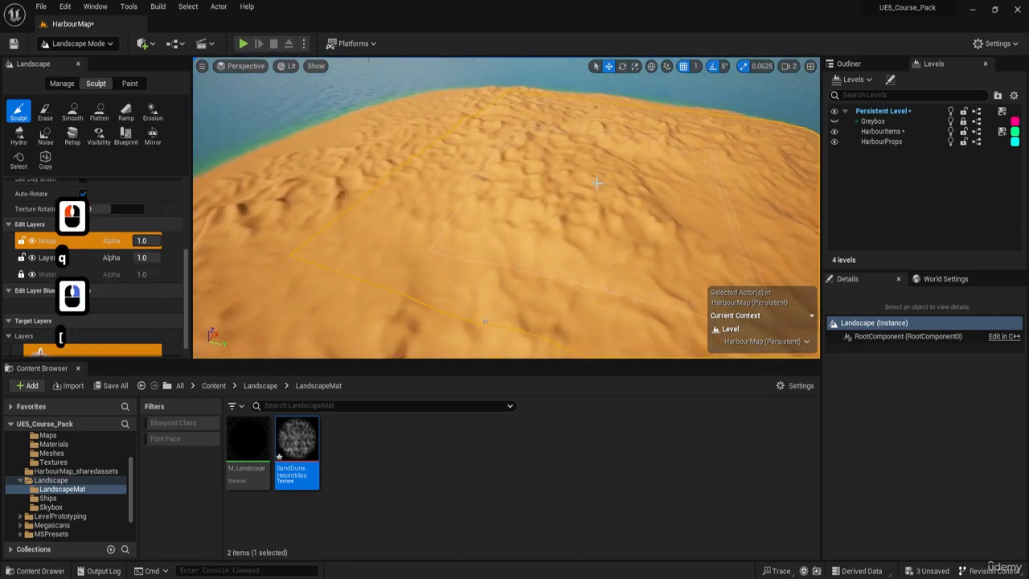
left_click(571, 188)
left_click(338, 205)
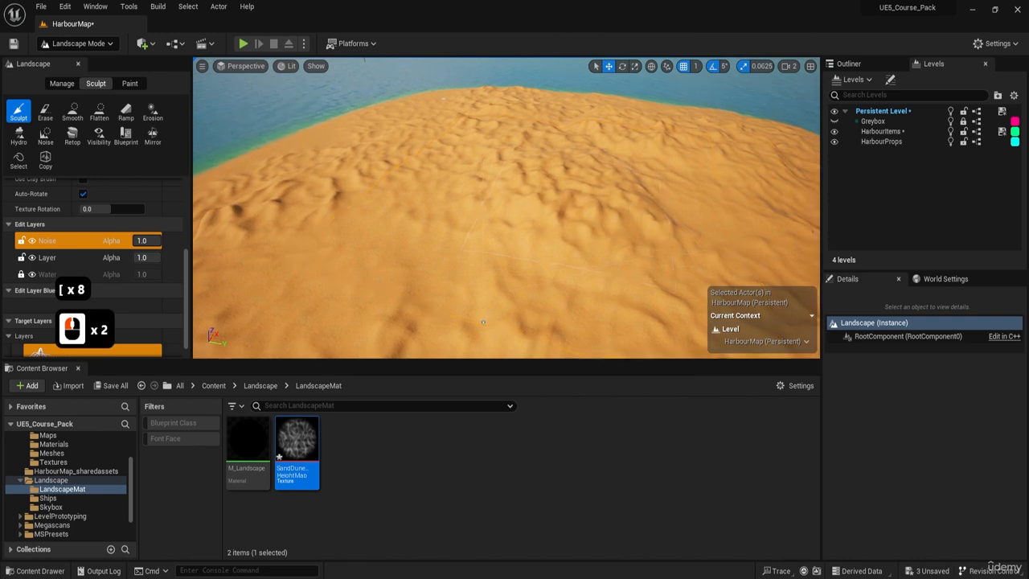
key("d")
key("q")
key("s")
mouse_move(337, 205)
right_mouse_down()
mouse_move(321, 165)
mouse_move(301, 153)
right_mouse_up()
Add finer dune stamps to the sand around the curved terrace beside the town.
key("s")
key("a")
right_click_drag(445, 197, 398, 232)
key("s")
key("e")
key("q")
key("a")
key("e")
key("w")
right_click_drag(567, 206, 623, 201)
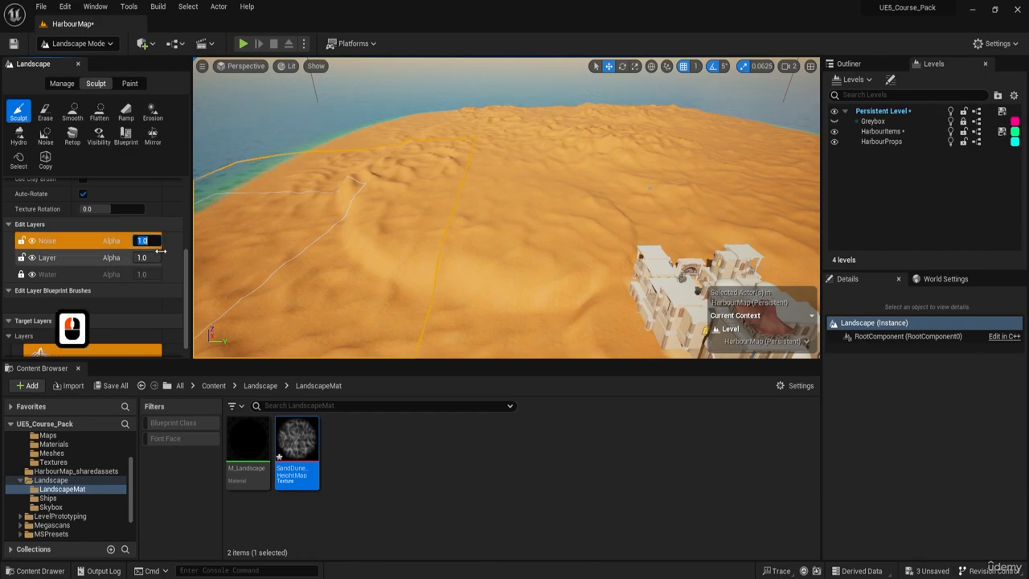
Try a different alpha on the Noise layer, review the dunes across the desert, and restore the alpha to 1.
key("Return")
right_click_drag(352, 213, 386, 185)
key("w")
key("d")
key("q")
key("s")
key("e")
key("d")
key("q")
key("e")
key("w")
key("d")
key("e")
key("w")
left_click(128, 243)
type("1")
key("Return")
Stamp the dune pattern over the small offshore island and look over its surface.
key("w")
key("e")
key("d")
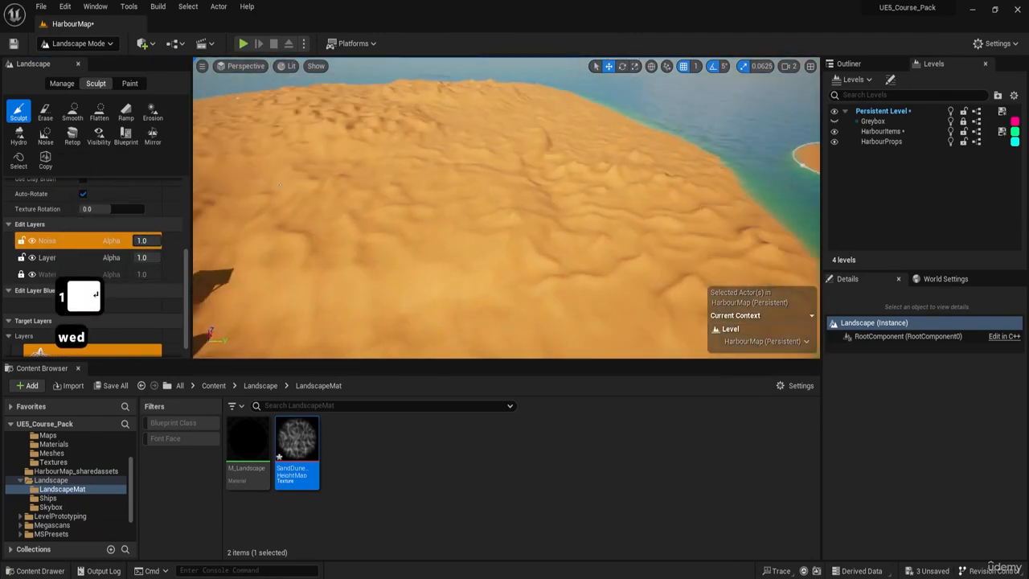
key("w")
key("e")
right_click_drag(280, 185, 580, 177)
key("d")
key("w")
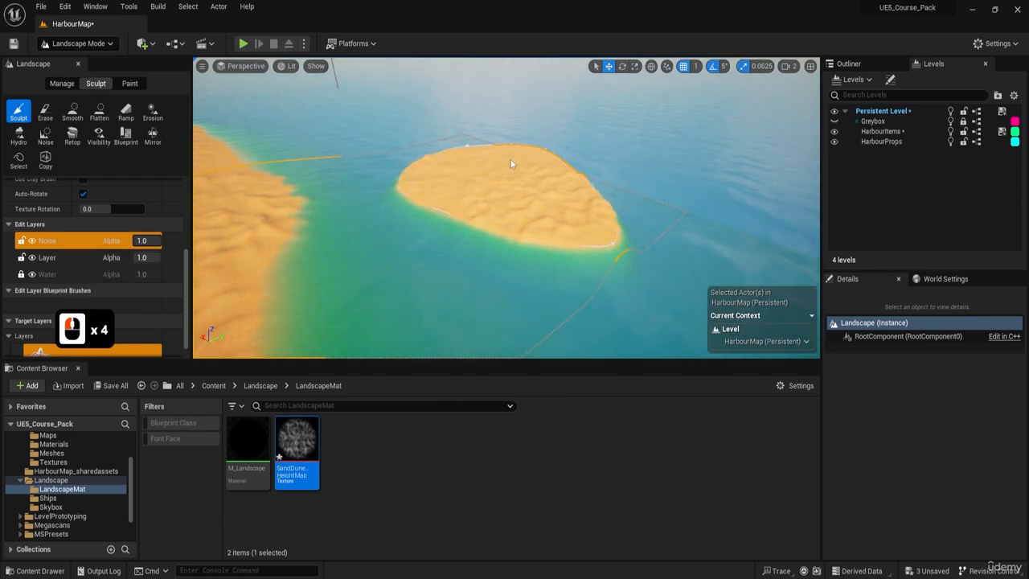
key("w")
key("e")
mouse_move(521, 150)
right_mouse_down()
mouse_move(510, 165)
mouse_move(522, 171)
right_mouse_up()
key("d")
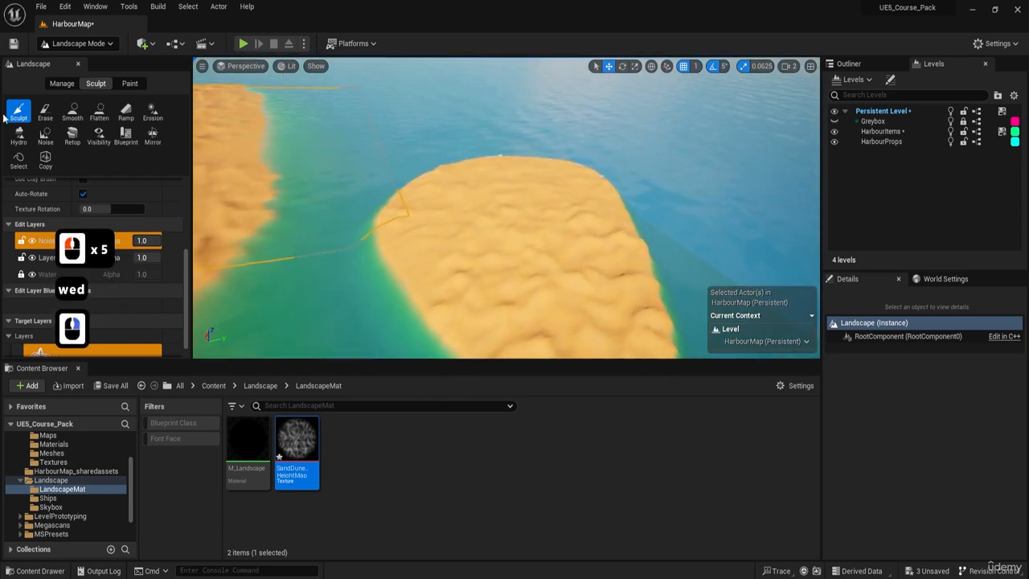
Switch the Sculpt brush type to Circle and reduce the brush size to 2092.
scroll(102, 234, "up", 15)
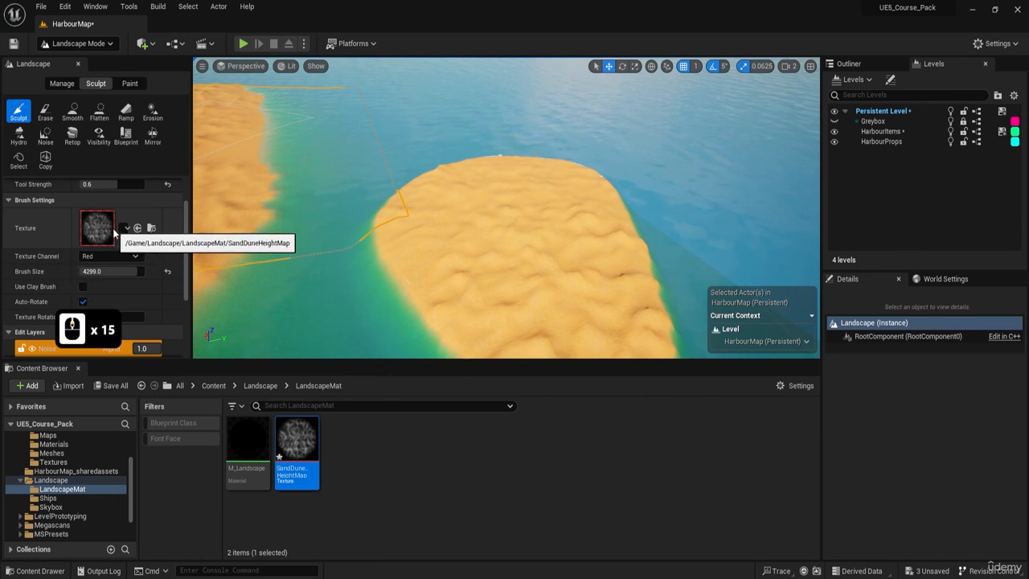
scroll(49, 232, "up", 11)
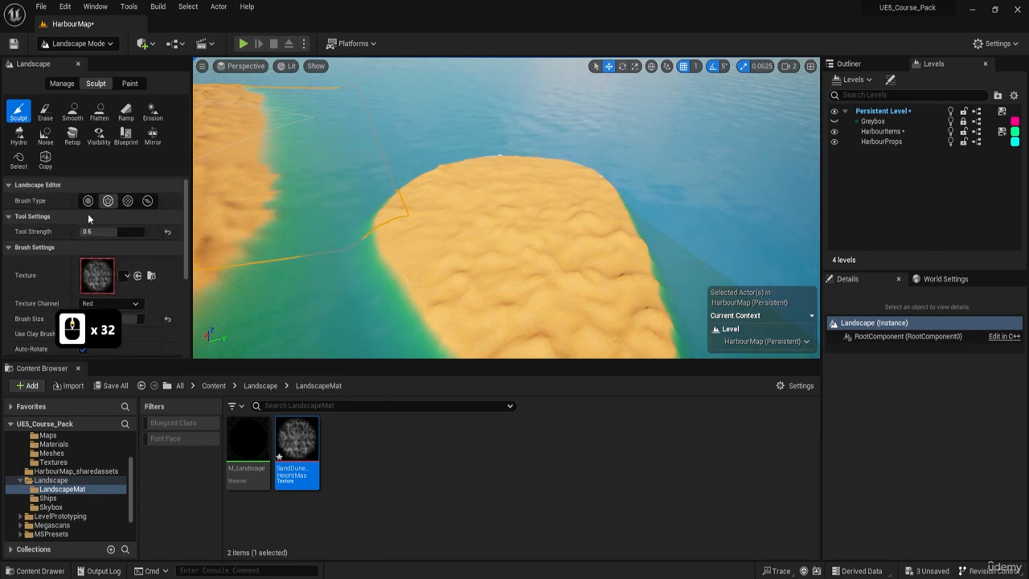
key("bracketleft")
key("bracketleft")
key("bracketleft")
key("bracketleft")
key("bracketleft")
key("bracketleft")
key("bracketleft")
key("bracketleft")
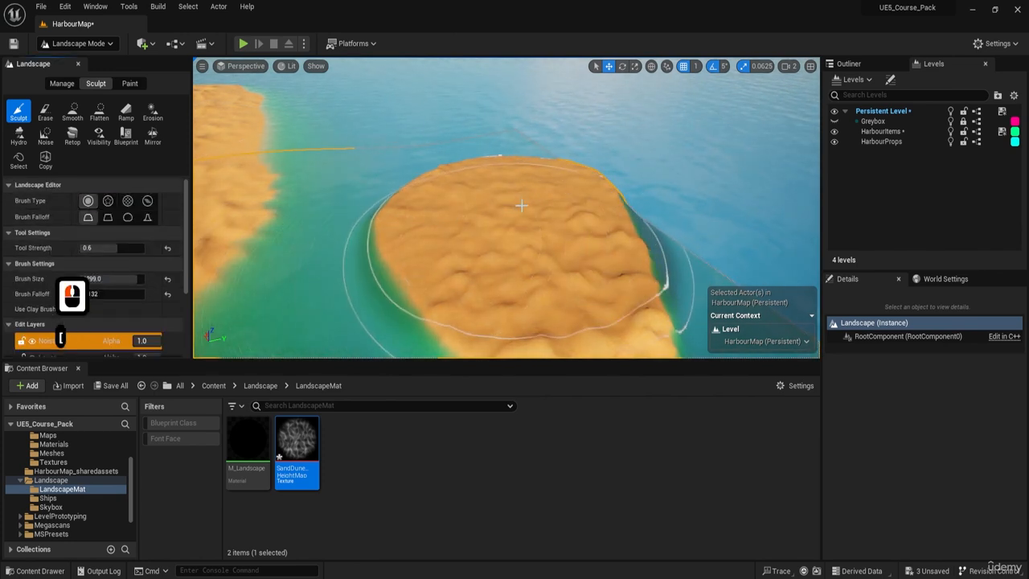
key("bracketleft")
key("bracketleft")
key("bracketleft")
key("bracketleft")
right_click_drag(517, 200, 504, 206)
key("bracketleft")
key("bracketleft")
key("bracketleft")
key("bracketleft")
key("bracketleft")
key("bracketleft")
key("bracketleft")
key("bracketleft")
key("bracketleft")
key("bracketleft")
key("bracketleft")
key("bracketleft")
key("bracketleft")
key("bracketleft")
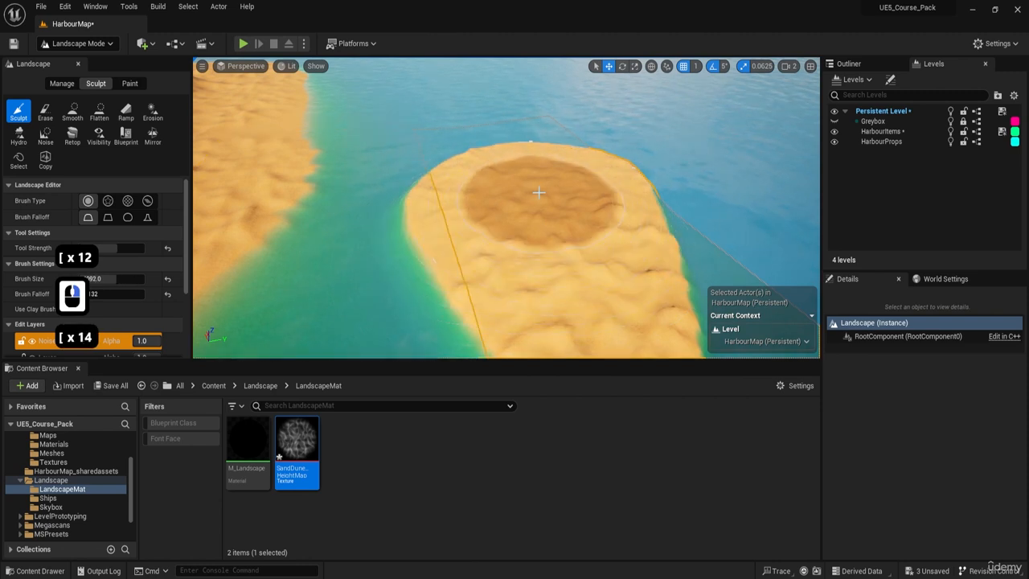
Try raising the far end of the small island with the circular brush and undo the stroke.
left_click_drag(550, 195, 555, 195)
key("ctrl+z")
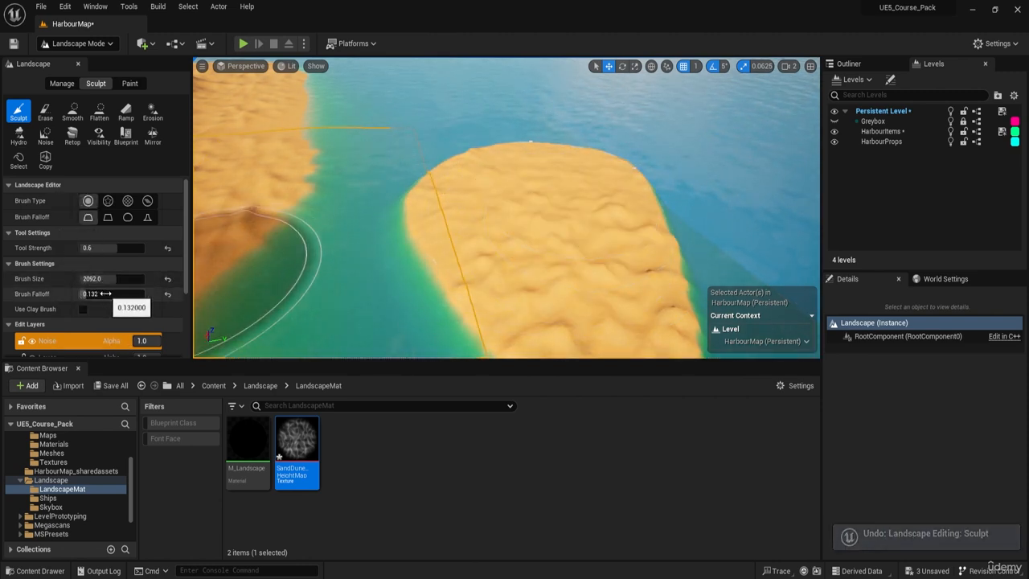
Set the brush falloff to 1 and raise a soft mound at the far end of the small island.
type("1")
key("Return")
left_click(545, 185)
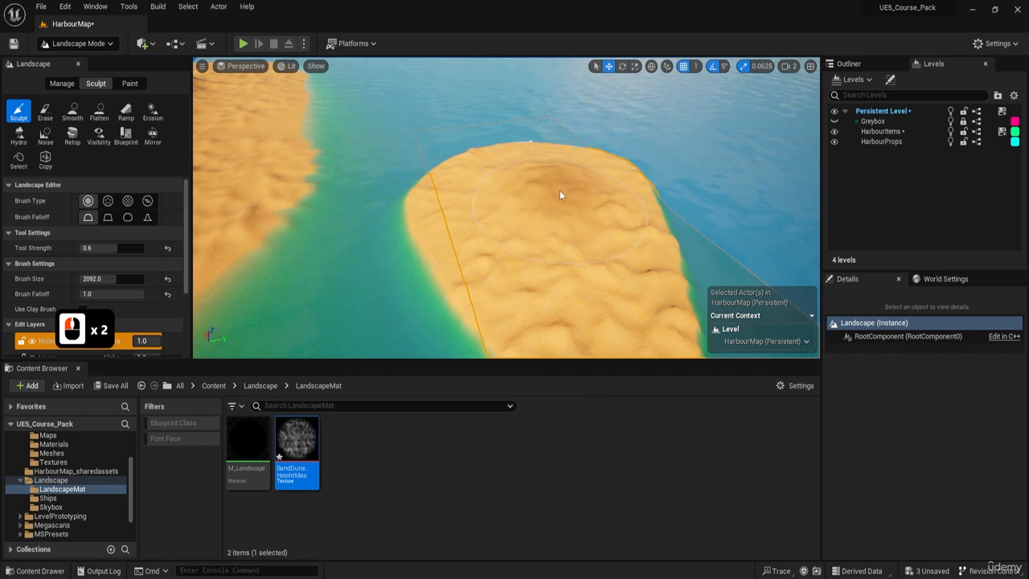
Examine the raised mound at the far end of the small island from several heights and sides.
key("w")
key("e")
right_click_drag(582, 170, 505, 166)
key("d")
mouse_move(505, 165)
left_mouse_down()
mouse_move(531, 156)
mouse_move(483, 197)
mouse_move(590, 182)
mouse_move(425, 164)
left_mouse_up()
key("a")
key("s")
mouse_move(449, 167)
right_mouse_down()
mouse_move(442, 139)
mouse_move(440, 153)
right_mouse_up()
key("q")
key("e")
key("a")
key("q")
key("e")
key("w")
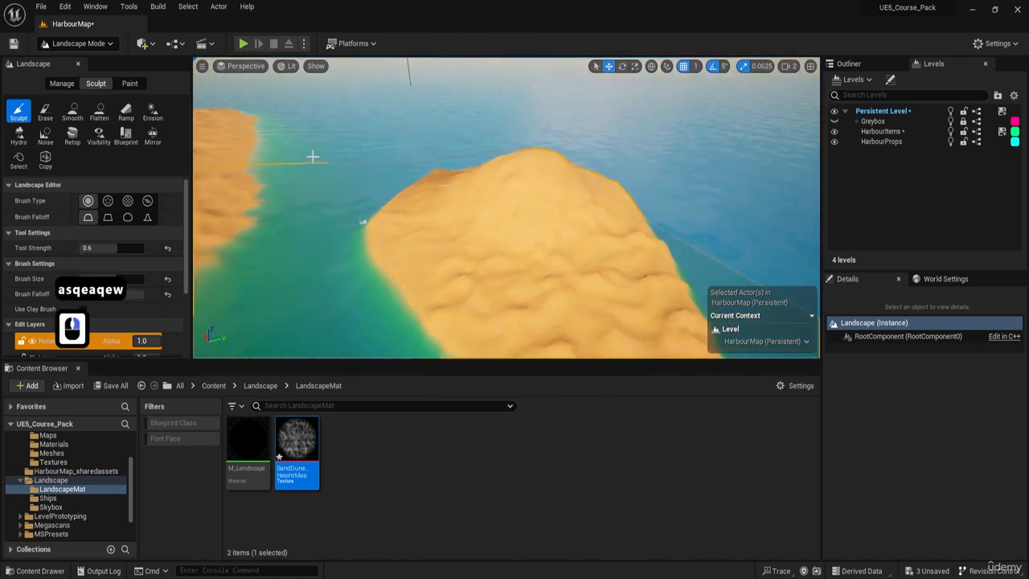
Level the peak of the mound on the small island with the Flatten tool and check its new profile.
left_click(99, 112)
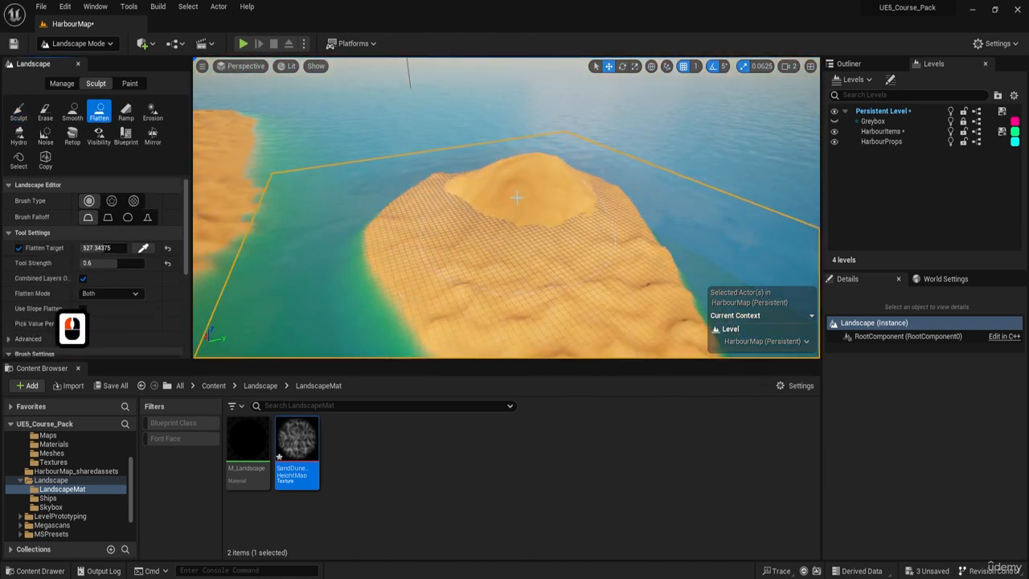
left_click(533, 177)
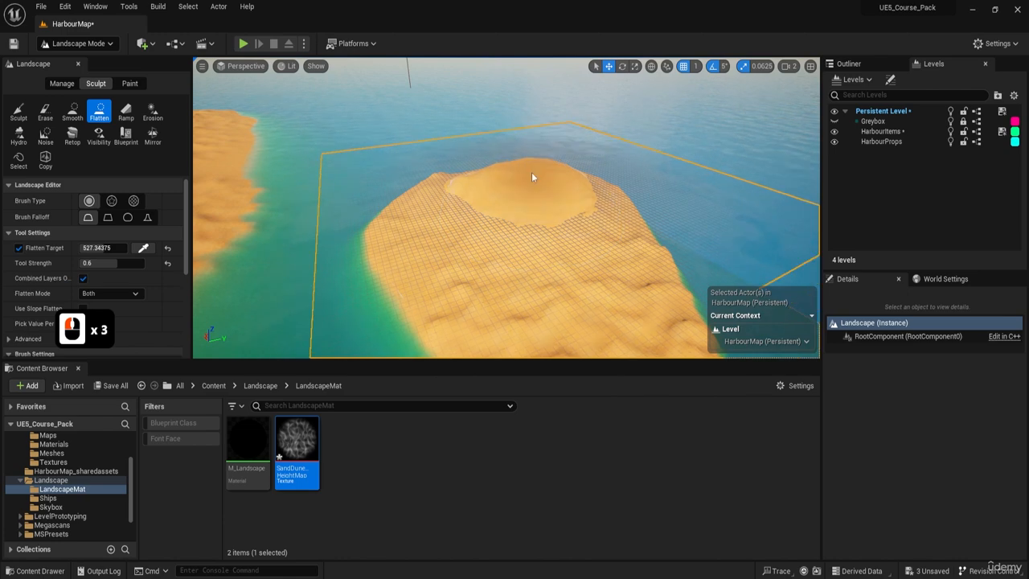
left_click(532, 175)
key("e")
key("w")
key("d")
right_click_drag(533, 175, 570, 186)
key("w")
key("q")
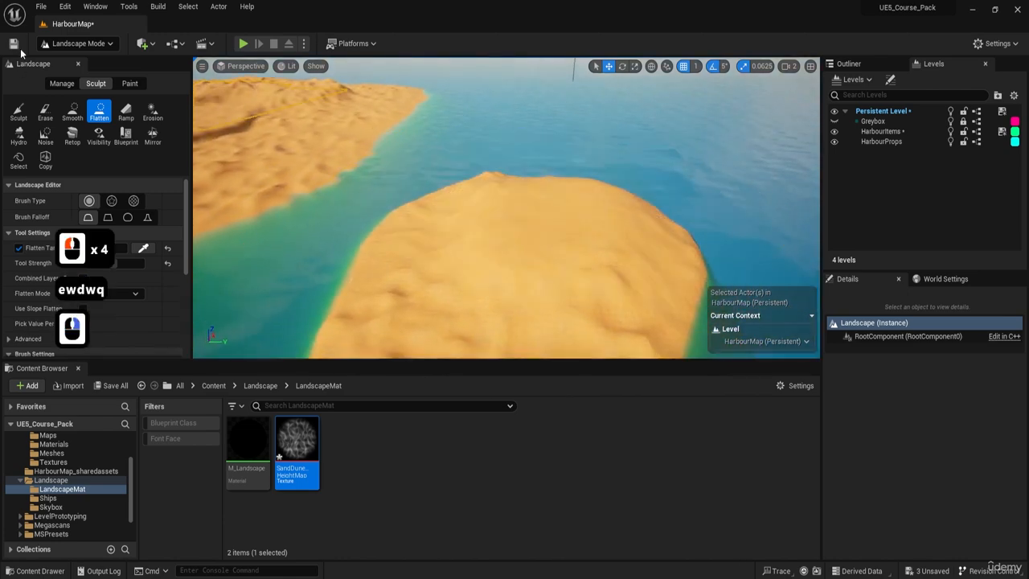
Return to the Sculpt tool and inspect the small island's shape from water level and from above, with the edit layers in view.
left_click(27, 112)
right_click_drag(338, 193, 482, 154)
key("a")
key("q")
key("s")
key("q")
key("a")
right_click_drag(483, 210, 430, 211)
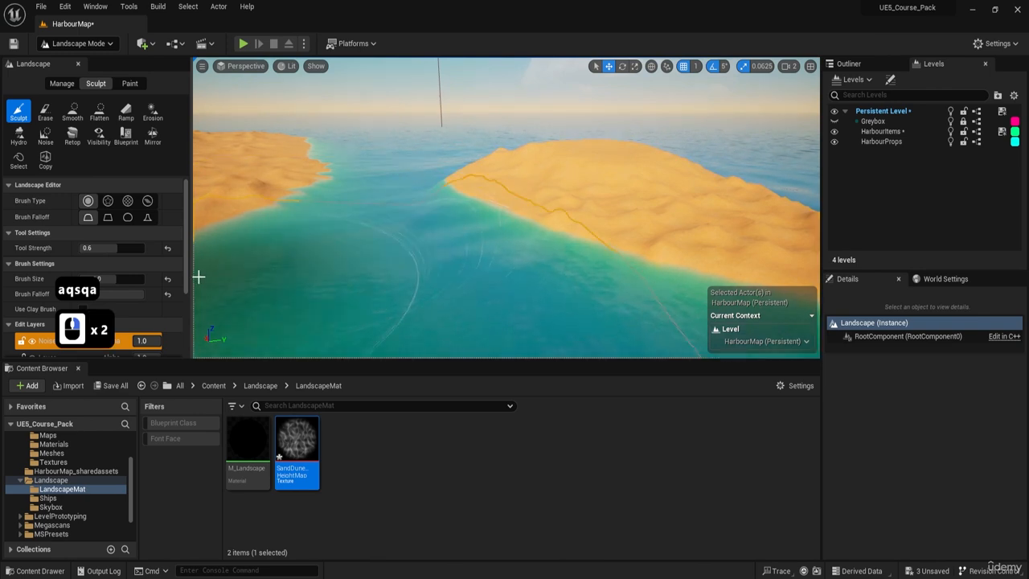
scroll(37, 278, "down", 4)
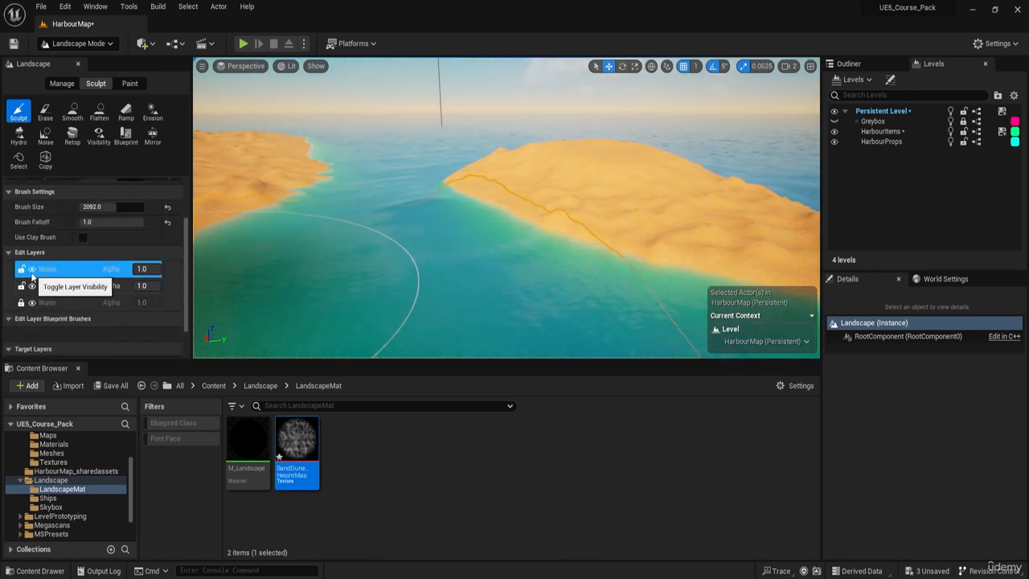
key("w")
key("e")
key("a")
right_click_drag(402, 202, 369, 246)
key("s")
key("d")
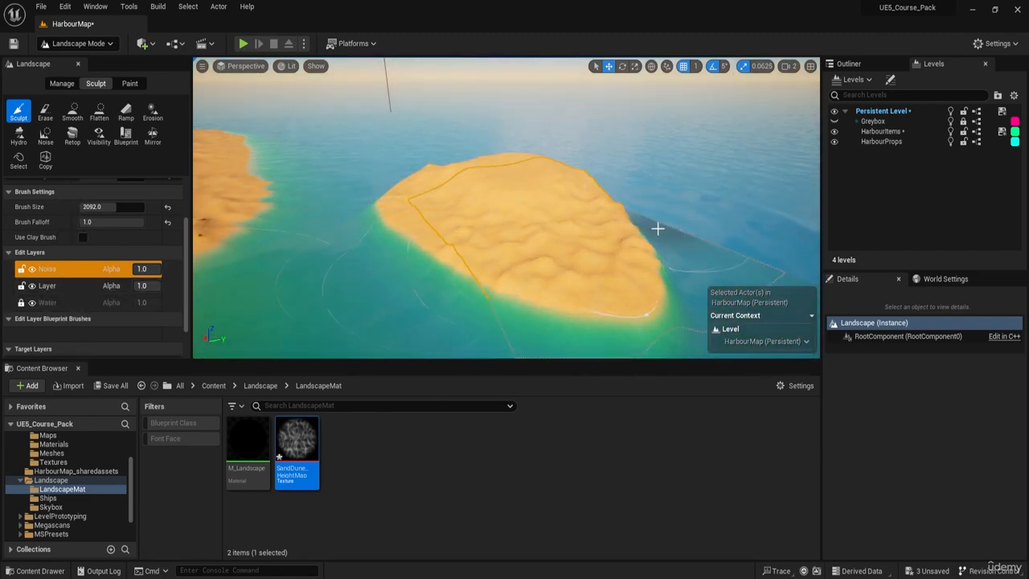
Inspect where the dunes meet the walls and stairs of the buildings at the desert side of the town.
key("w")
key("e")
right_click_drag(654, 228, 654, 227)
key("d")
key("q")
key("a")
key("s")
key("q")
key("a")
key("e")
key("w")
key("e")
key("w")
right_click_drag(266, 164, 266, 164)
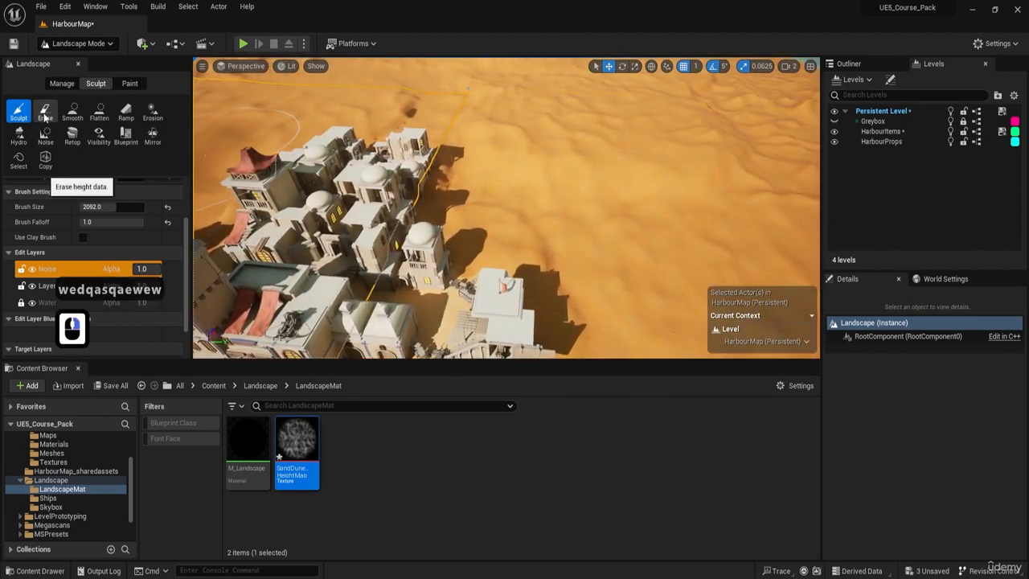
right_click_drag(476, 122, 476, 123)
key("w")
key("d")
right_click_drag(482, 202, 483, 202)
key("a")
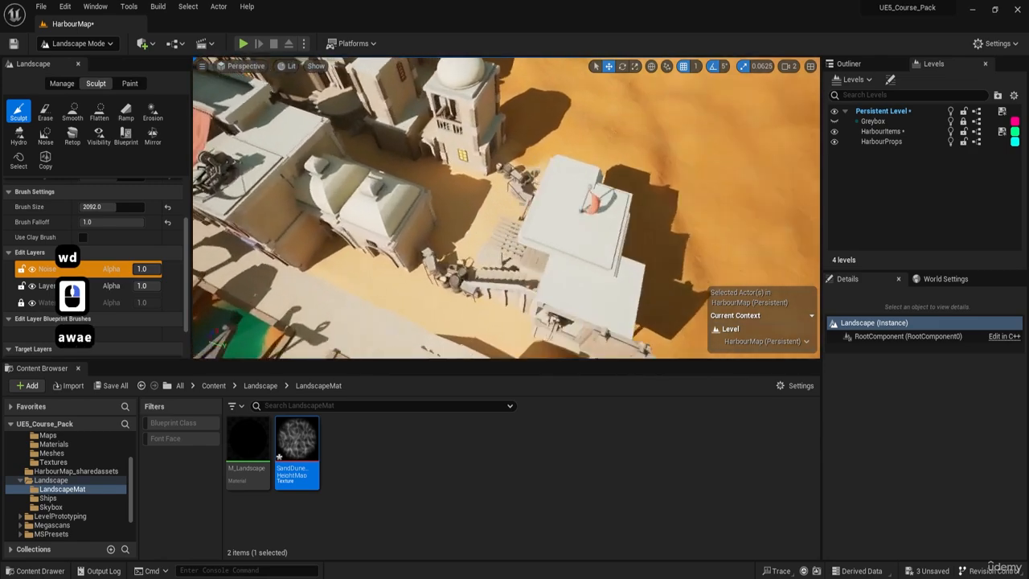
right_click_drag(554, 159, 554, 158)
key("d")
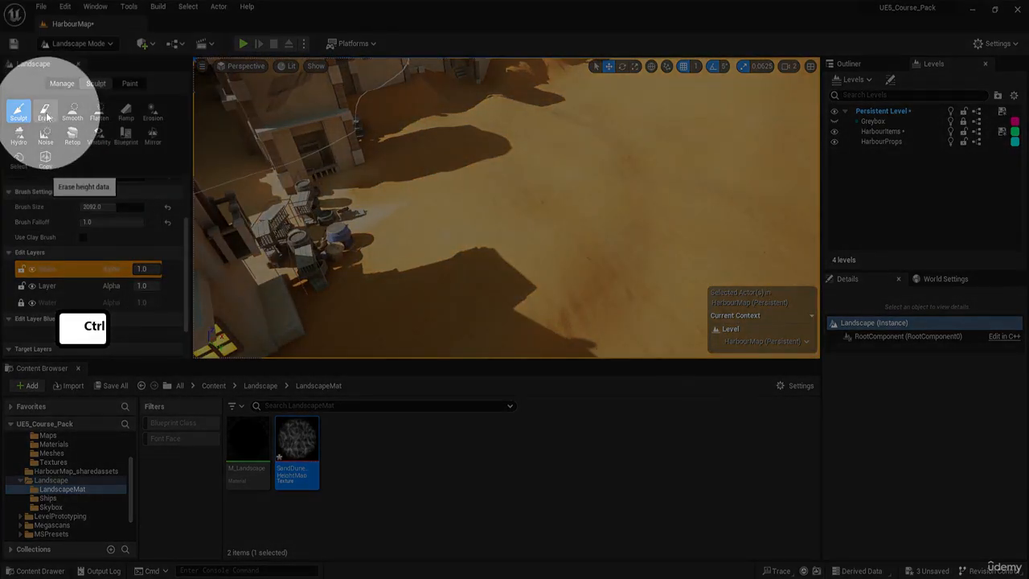
Erase Noise layer relief from the sand in front of the building entrance and reduce the brush size.
left_click(47, 117)
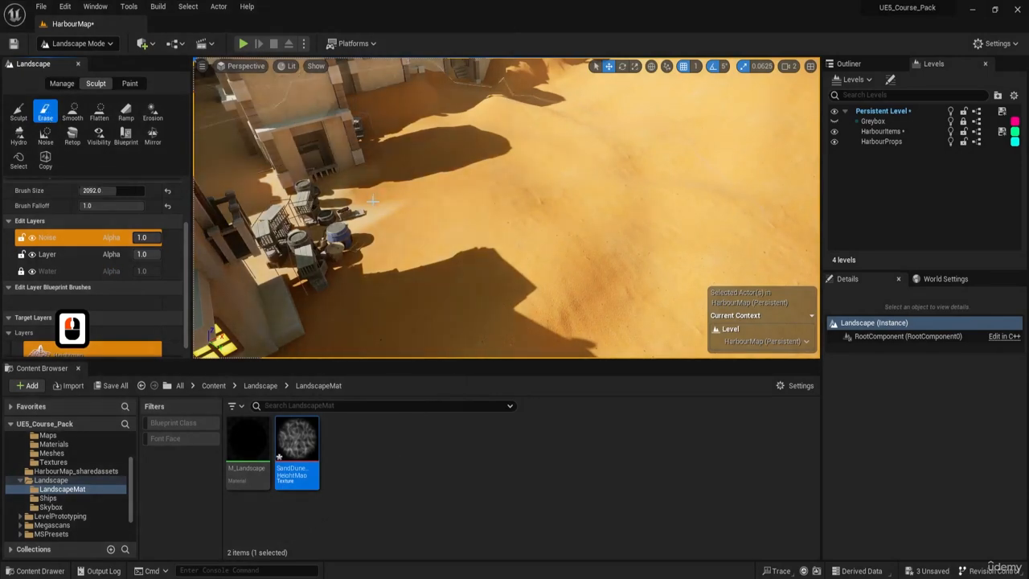
right_click_drag(398, 198, 406, 191)
key("bracketleft")
key("bracketleft")
key("bracketleft")
key("bracketleft")
key("bracketleft")
key("bracketleft")
key("bracketleft")
key("bracketleft")
key("bracketleft")
key("bracketleft")
key("bracketleft")
key("bracketleft")
key("bracketleft")
key("bracketleft")
key("bracketleft")
key("bracketleft")
key("bracketleft")
key("bracketleft")
key("bracketleft")
key("bracketleft")
Clear the Noise layer's bumps with the Erase tool at brush size 669 along the sand beside the town's outer walls.
key("w")
key("a")
key("e")
key("w")
key("e")
key("a")
key("a")
key("w")
key("w")
key("e")
key("a")
key("a")
key("a")
key("w")
key("e")
right_click_drag(488, 114, 488, 114)
key("a")
key("s")
key("w")
key("d")
mouse_move(488, 114)
left_mouse_down()
mouse_move(397, 131)
mouse_move(430, 167)
left_mouse_up()
key("s")
right_click_drag(431, 167, 430, 167)
Try erasing a patch of the Noise layer on the open dunes and undo the stroke.
key("a")
right_click_drag(647, 170, 646, 170)
key("a")
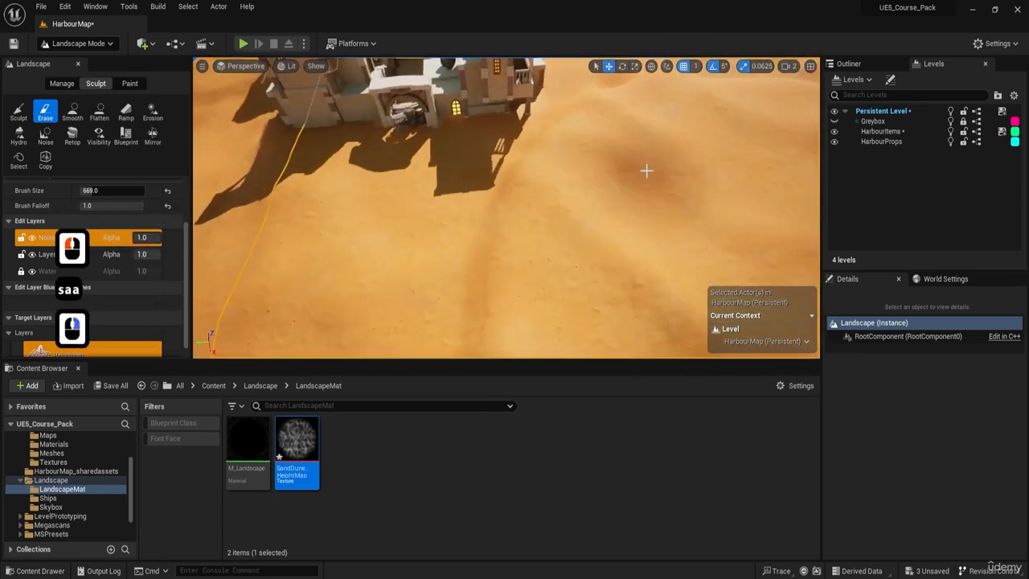
right_click_drag(476, 157, 476, 158)
key("a")
key("w")
key("w")
key("e")
key("d")
key("e")
key("w")
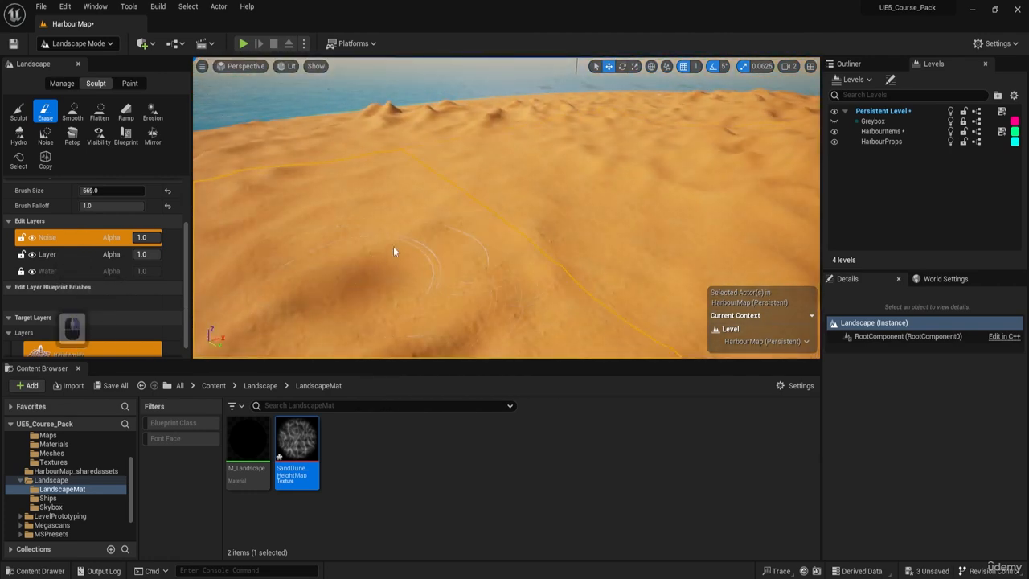
left_click(449, 240)
key("ctrl+z")
Look over the dune surface and the harbour surroundings from different sides.
mouse_move(514, 265)
right_mouse_down()
mouse_move(283, 229)
mouse_move(201, 269)
mouse_move(161, 269)
right_mouse_up()
key("w")
key("a")
key("w")
key("e")
key("d")
key("d")
key("w")
right_click_drag(514, 209, 224, 235)
key("d")
key("e")
key("d")
key("w")
key("d")
key("w")
key("e")
key("d")
key("w")
key("e")
key("w")
key("d")
Recall camera bookmark 1 to check the town and the dunes behind it from the harbour front.
key("d")
key("1")
key("a")
key("e")
key("d")
key("s")
key("a")
key("1")
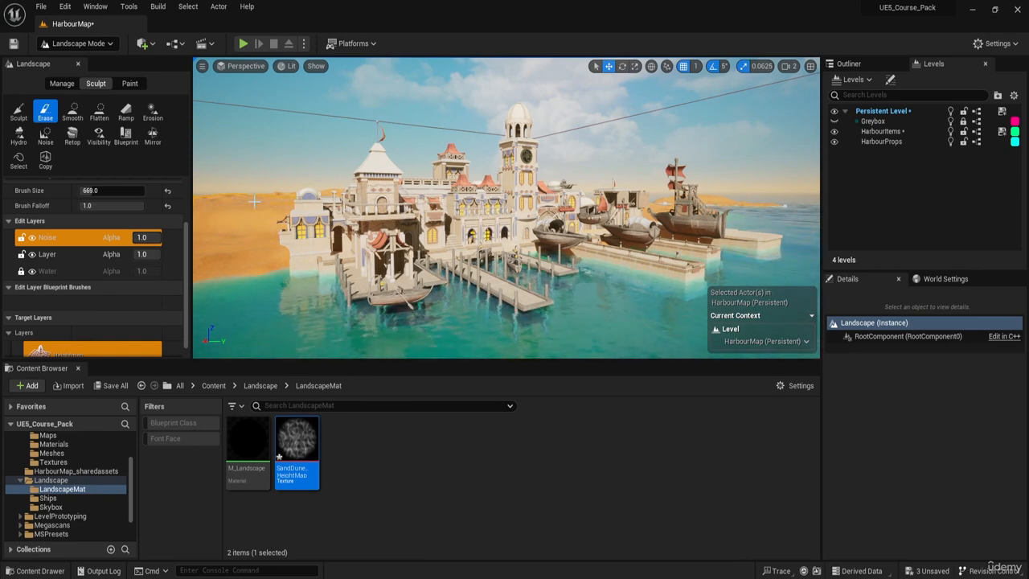
Make the base edit layer named Layer active for reshaping the desert behind the town.
key("w")
key("a")
right_click_drag(390, 233, 241, 265)
key("e")
key("w")
key("e")
left_click(57, 254)
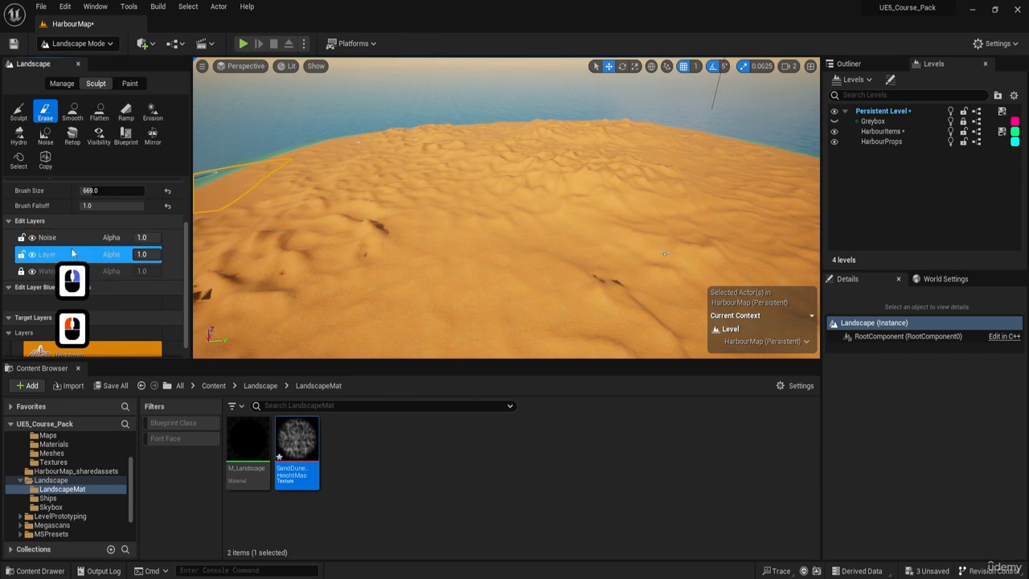
key("s")
mouse_move(391, 298)
right_mouse_down()
mouse_move(412, 324)
mouse_move(424, 193)
right_mouse_up()
key("w")
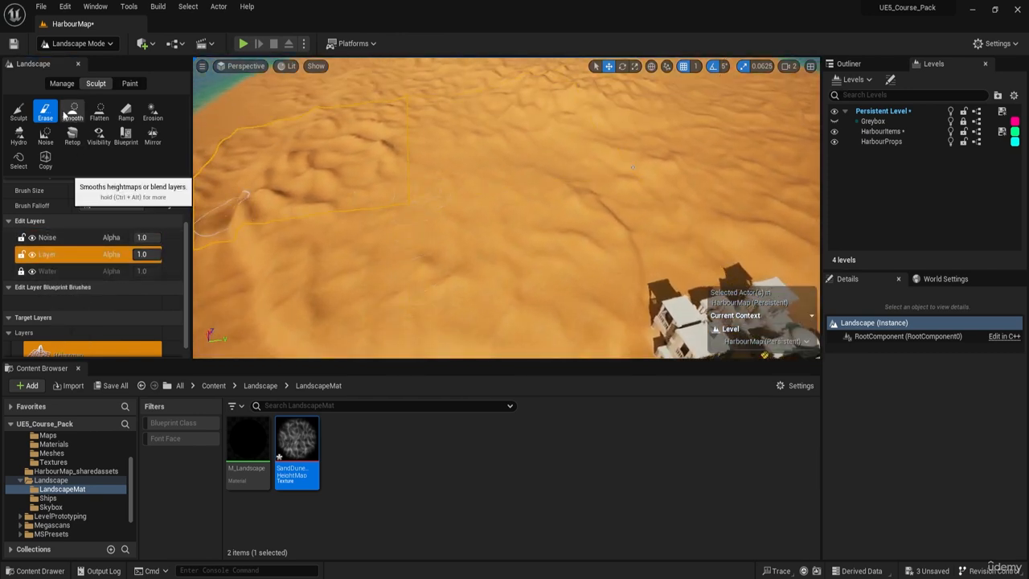
Switch to the Flatten tool and enlarge the brush to 1252 over the dunes behind the town.
left_click(98, 111)
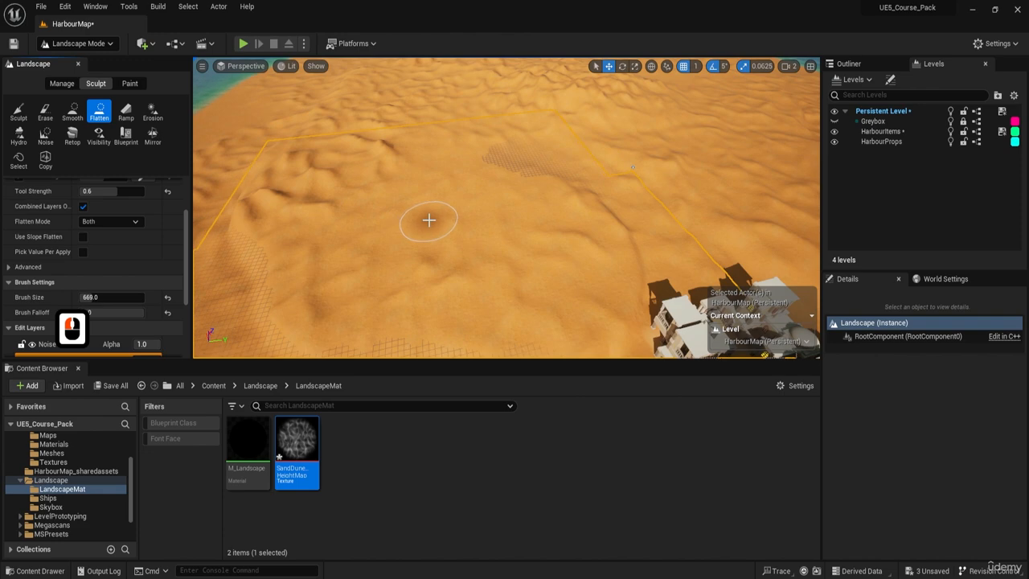
key("]")
key("]")
key("]")
key("]")
key("]")
key("]")
key("]")
right_click_drag(433, 217, 432, 220)
key("]")
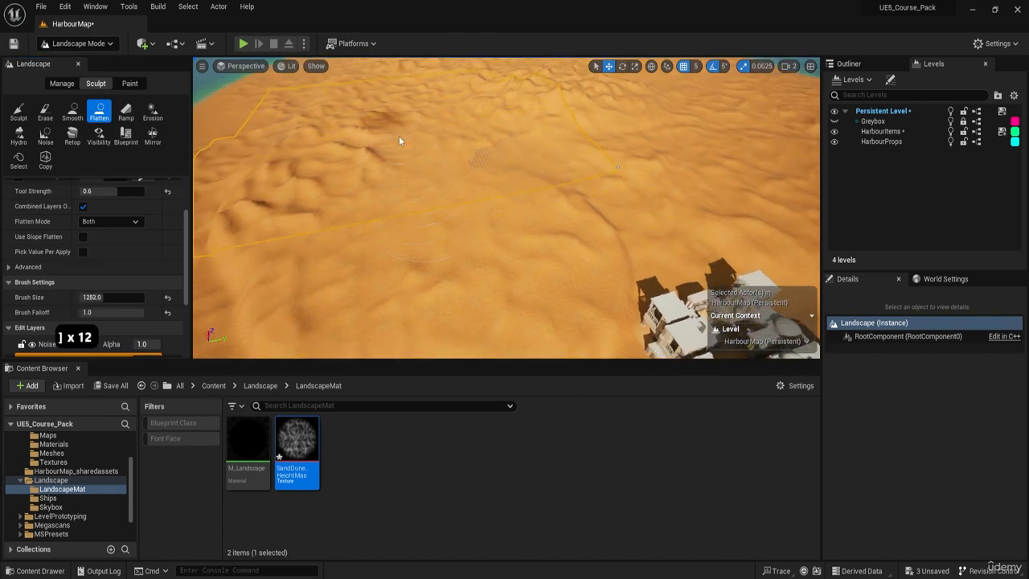
Sample the lower sand beside the buildings to set the flatten target to 314.0625.
key("q")
right_click_drag(433, 233, 492, 246)
key("s")
key("a")
key("q")
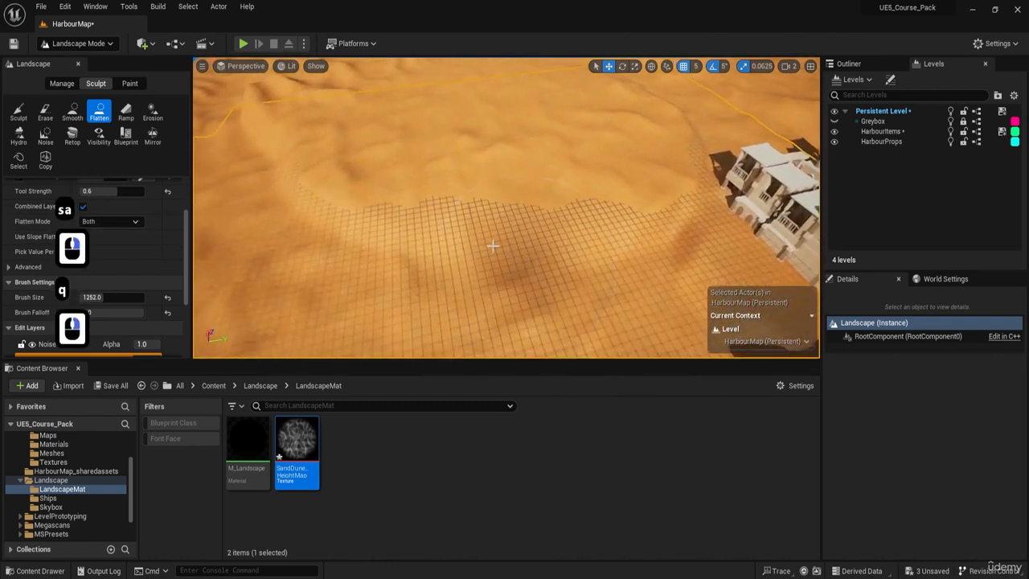
scroll(133, 217, "up", 3)
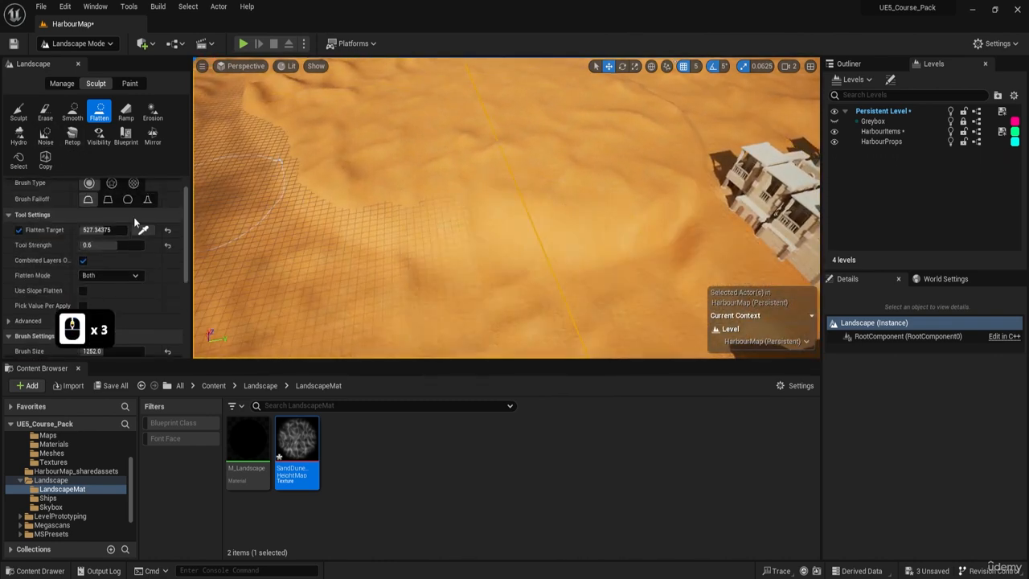
left_click(143, 230)
left_click(550, 239)
Flatten the raised dunes in the desert behind the town with several strokes at the sampled target height.
key("w")
right_click_drag(550, 239, 493, 131)
key("e")
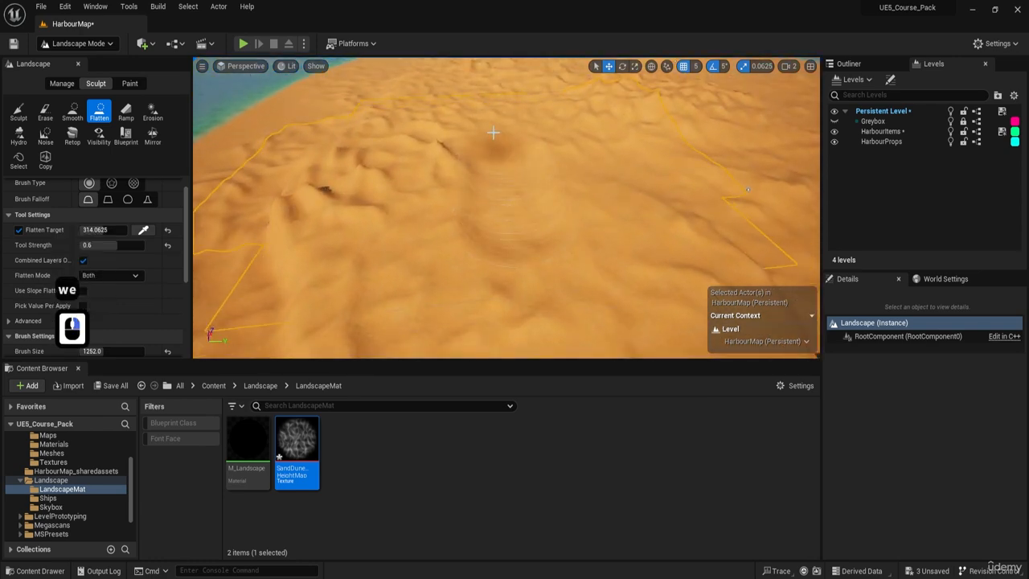
left_click(491, 212)
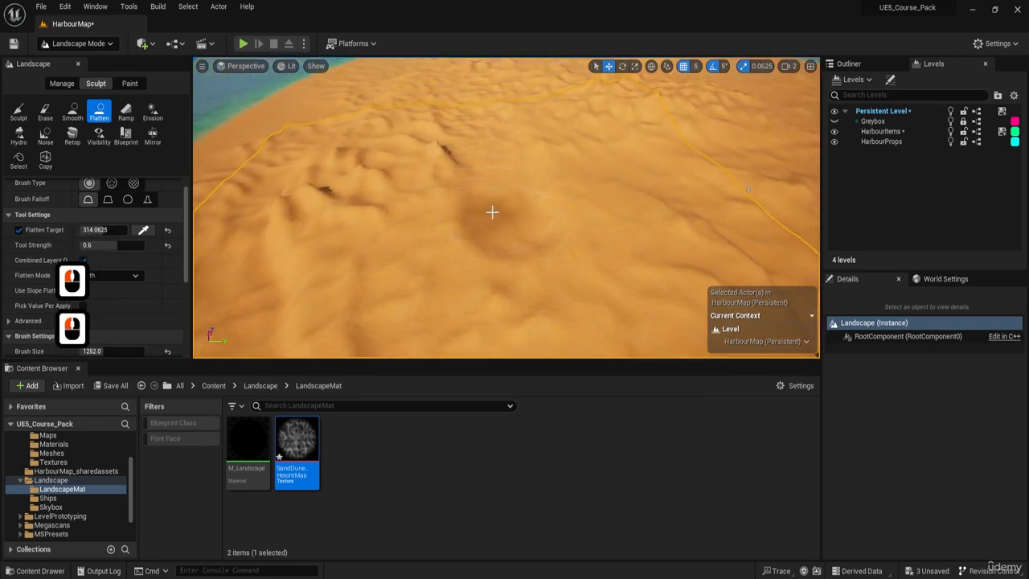
left_click(520, 233)
left_click(493, 258)
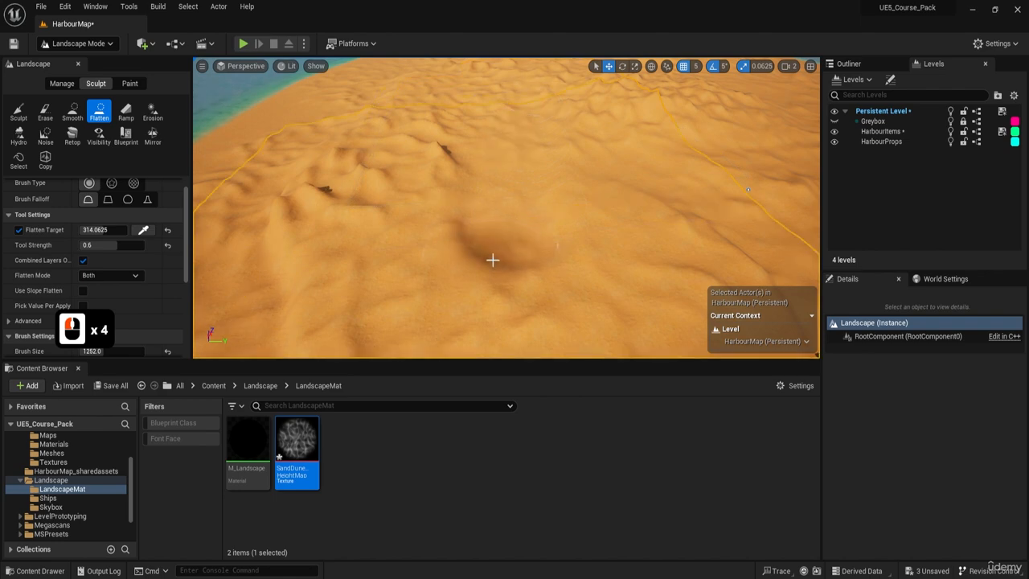
left_click(531, 279)
Recall camera bookmark 1 and examine the dune skyline beside the harbour buildings up close.
right_click_drag(537, 280, 536, 203)
key("s")
key("q")
key("1")
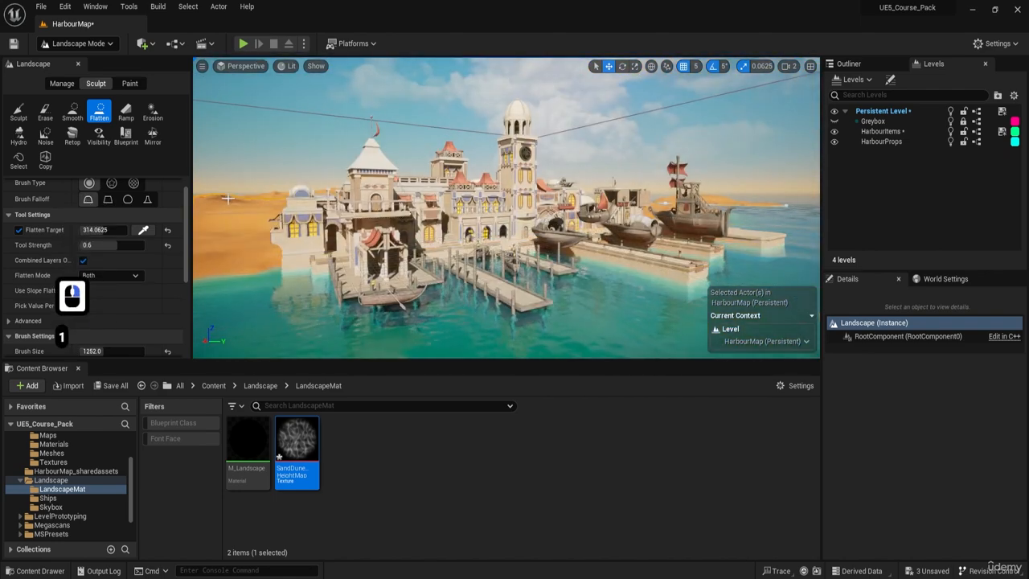
key("c")
key("c")
key("c")
right_click_drag(236, 198, 193, 199)
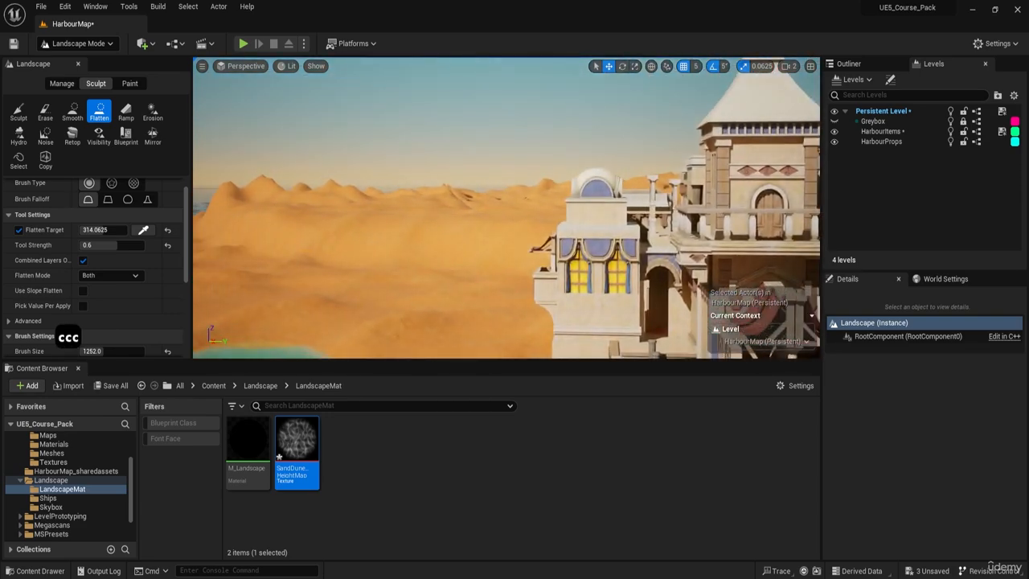
right_click_drag(507, 207, 353, 177)
key("w")
key("e")
key("a")
key("s")
key("d")
key("q")
key("w")
key("s")
key("a")
key("1")
key("c")
mouse_move(506, 208)
right_mouse_down()
mouse_move(514, 226)
mouse_move(497, 194)
mouse_move(518, 246)
mouse_move(486, 174)
mouse_move(505, 187)
mouse_move(497, 222)
mouse_move(593, 190)
mouse_move(517, 207)
right_mouse_up()
key("c")
key("c")
key("c")
key("c")
Flatten the remaining dune ridge in the desert beside the town on the base layer.
key("q")
key("d")
key("q")
key("w")
key("e")
key("s")
key("e")
key("a")
key("w")
key("e")
key("a")
key("w")
key("e")
key("a")
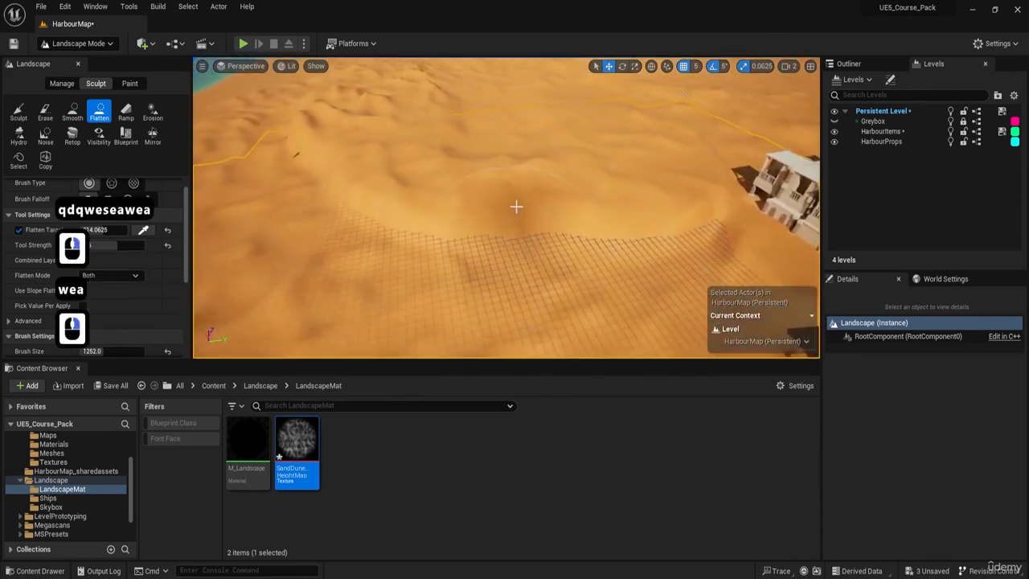
left_click_drag(522, 231, 527, 187)
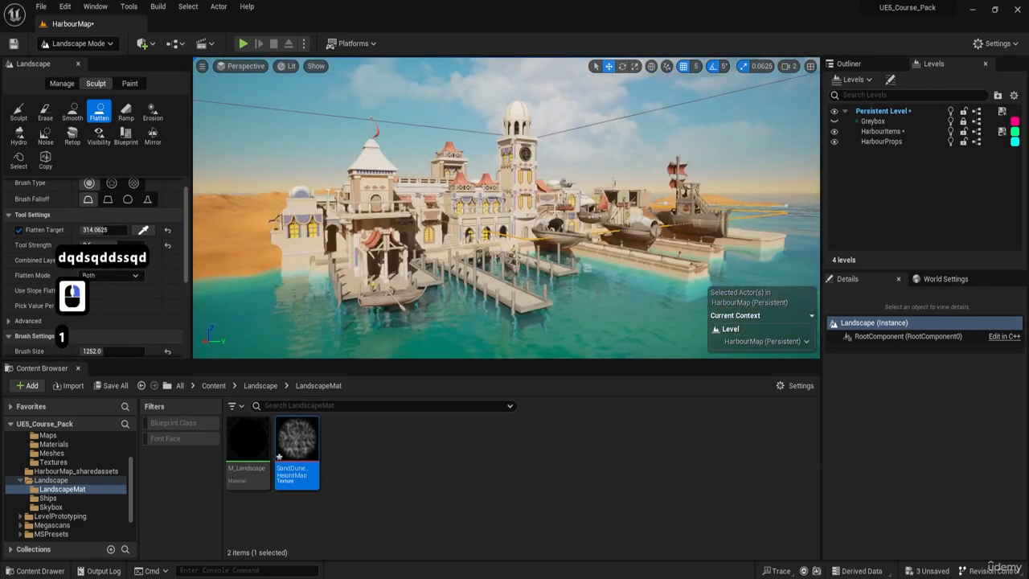
Switch to Selection mode and examine the flattened desert from behind the town out to the far shoreline.
key("q")
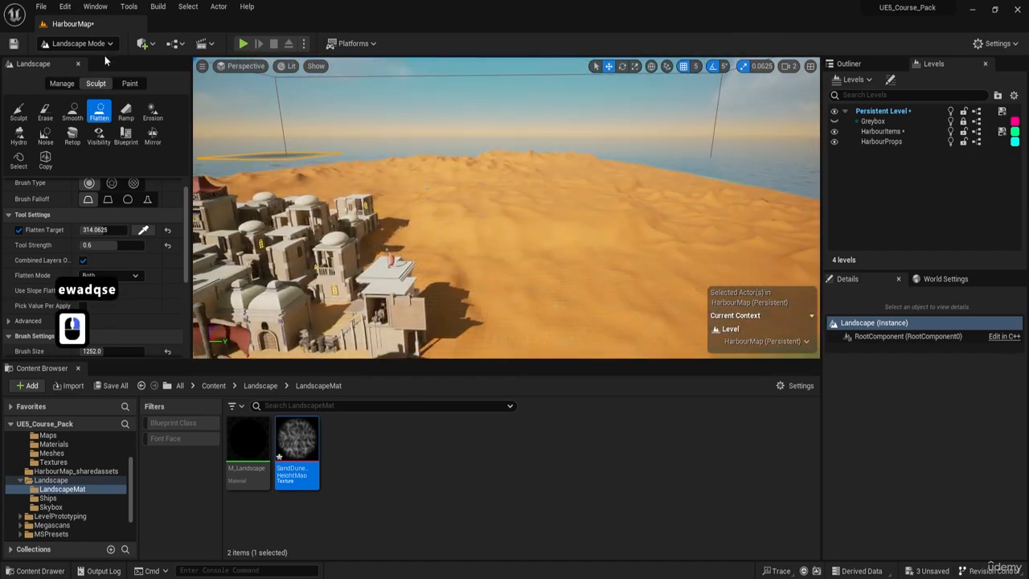
left_click(101, 45)
left_click(85, 62)
key("a")
key("w")
key("e")
key("d")
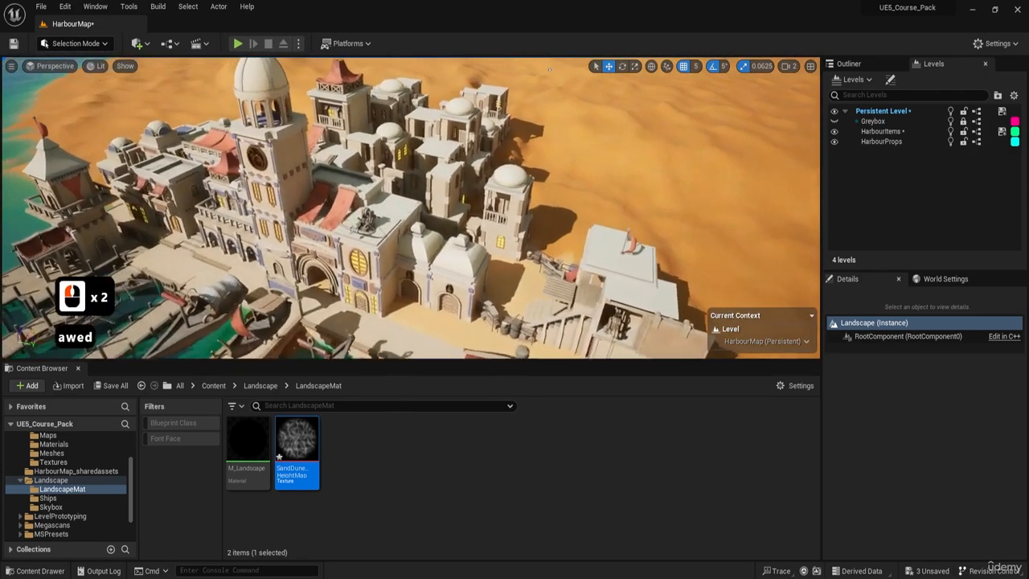
mouse_move(409, 271)
right_mouse_down()
mouse_move(435, 271)
mouse_move(408, 271)
right_mouse_up()
right_click_drag(430, 210, 456, 252)
key("d")
key("q")
key("e")
key("w")
key("a")
key("d")
key("s")
key("d")
key("d")
key("w")
key("d")
key("e")
key("d")
key("w")
key("e")
key("d")
key("s")
key("d")
key("q")
right_click_drag(430, 209, 426, 172)
key("a")
key("s")
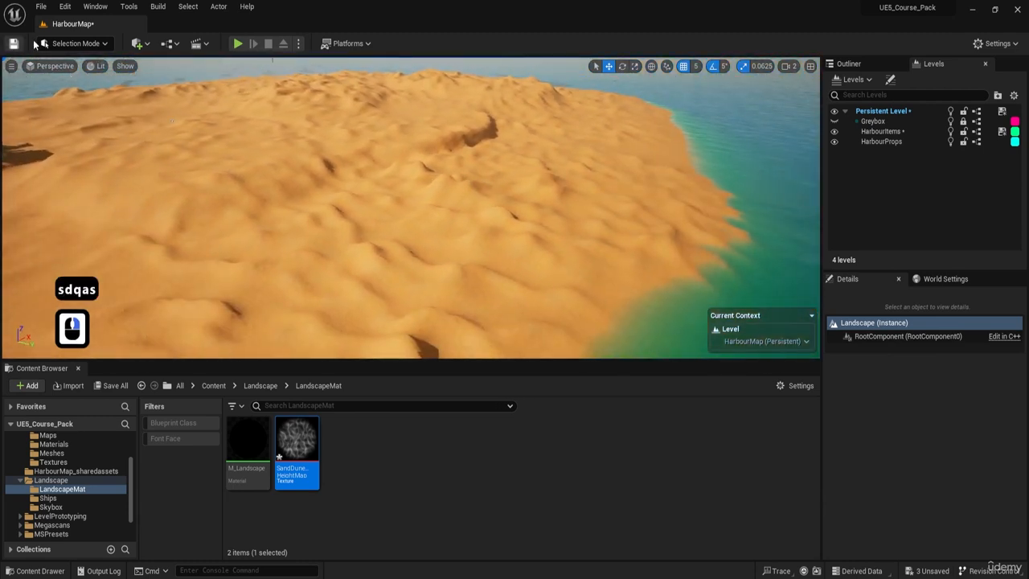
Return to Landscape mode with the Smooth tool and make the Noise edit layer active.
left_click(47, 43)
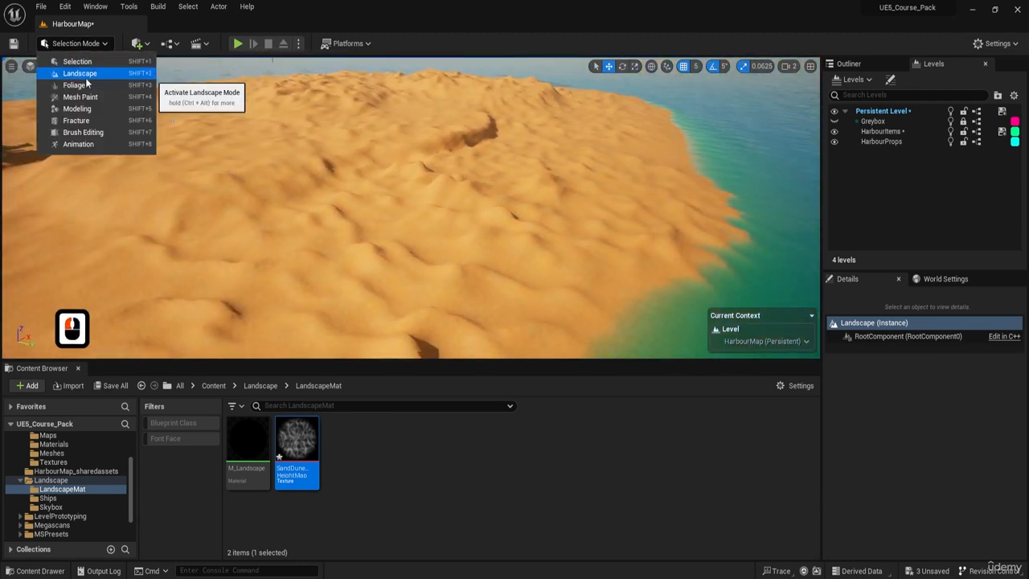
left_click(85, 77)
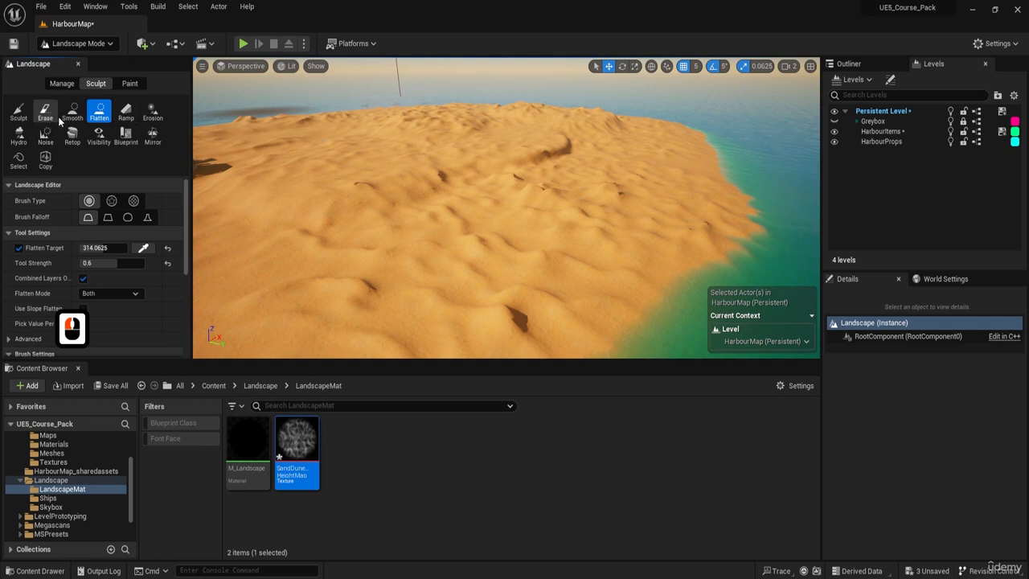
left_click(71, 112)
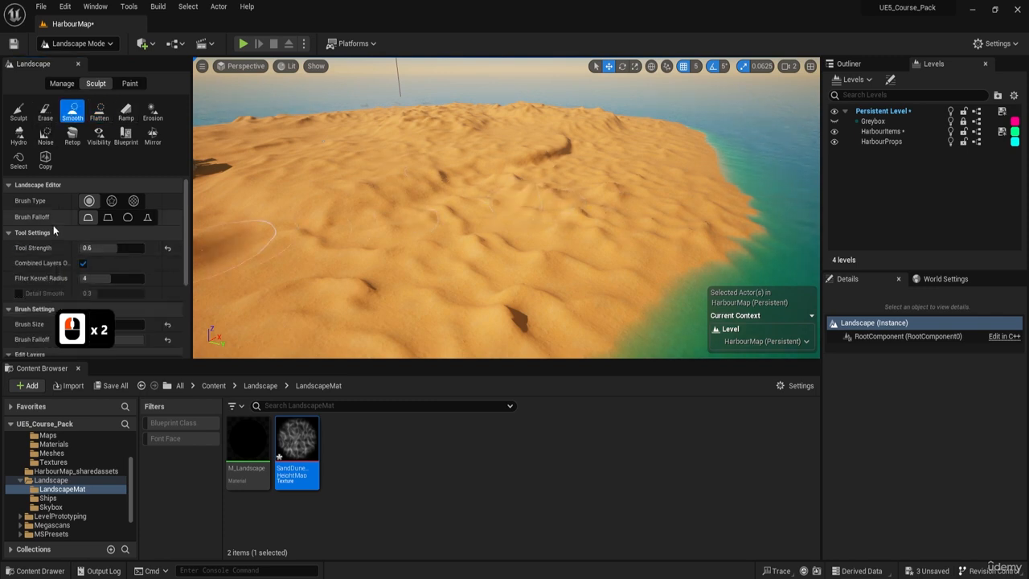
scroll(49, 259, "down", 6)
left_click(46, 267)
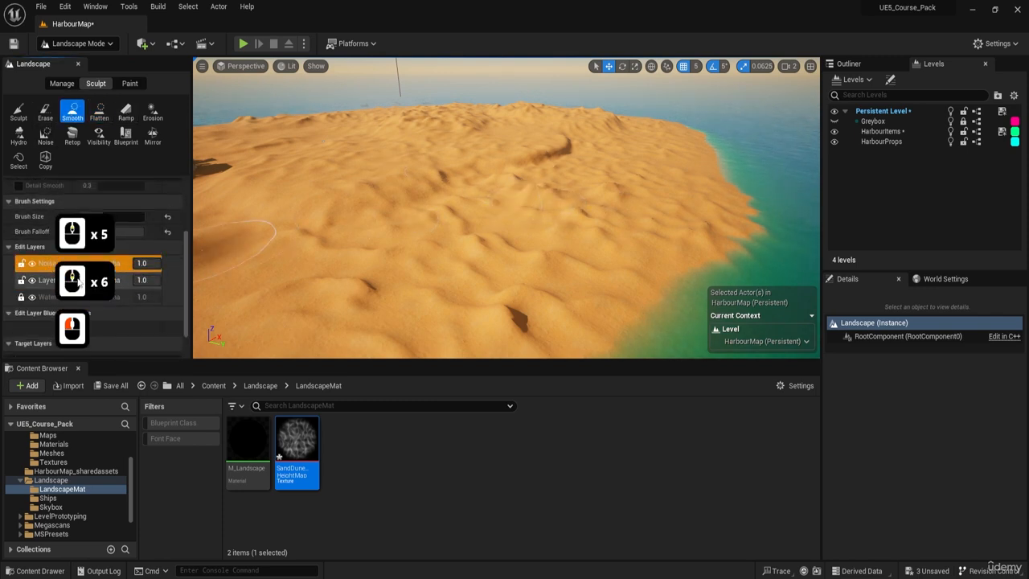
Smooth the sharp dune bumps near the desert's shoreline on the Noise layer with the 1252 brush.
key("w")
key("e")
right_click_drag(528, 206, 528, 238)
left_click(528, 205)
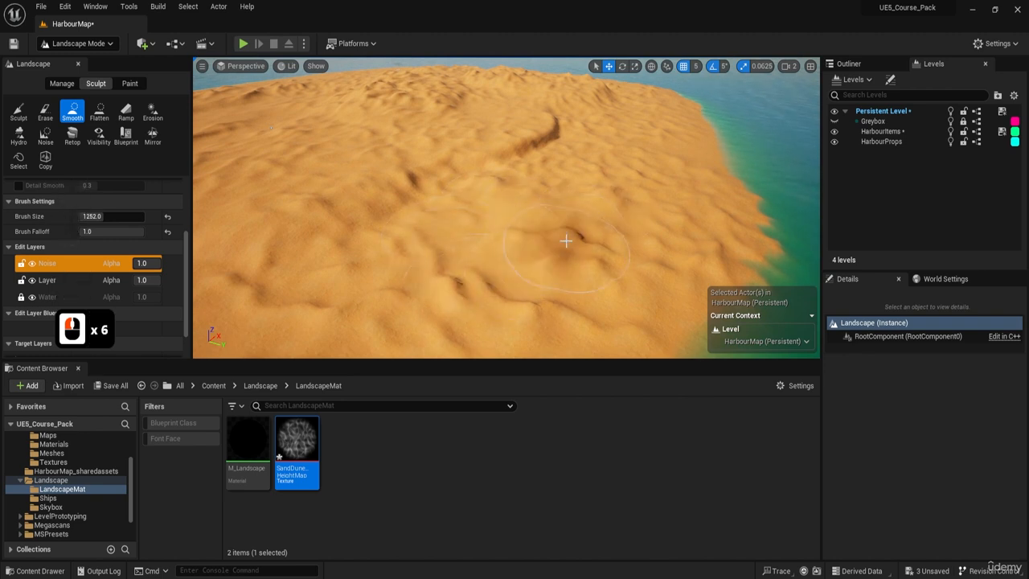
left_click_drag(566, 240, 496, 290)
key("s")
key("q")
mouse_move(496, 289)
right_mouse_down()
mouse_move(563, 282)
mouse_move(562, 259)
right_mouse_up()
key("a")
mouse_move(486, 291)
left_mouse_down()
mouse_move(491, 255)
mouse_move(574, 188)
left_mouse_up()
left_click(577, 185)
left_click(581, 185)
Smooth another patch of rough dunes farther across the desert on the Noise layer.
key("a")
mouse_move(585, 183)
right_mouse_down()
mouse_move(498, 186)
mouse_move(508, 153)
mouse_move(579, 183)
mouse_move(573, 194)
right_mouse_up()
key("q")
key("w")
key("e")
key("a")
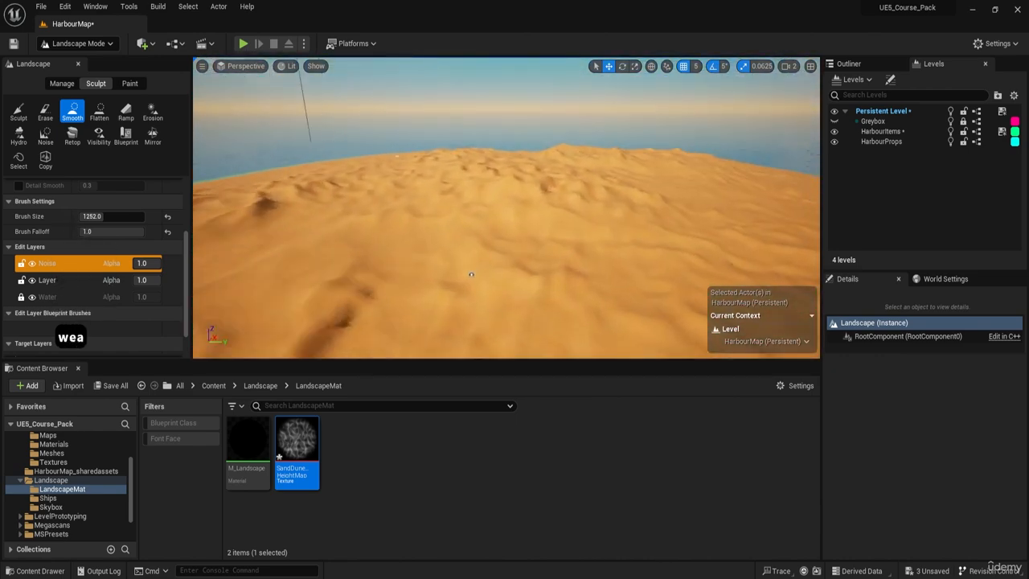
key("e")
right_click_drag(472, 275, 460, 177)
left_click(478, 169)
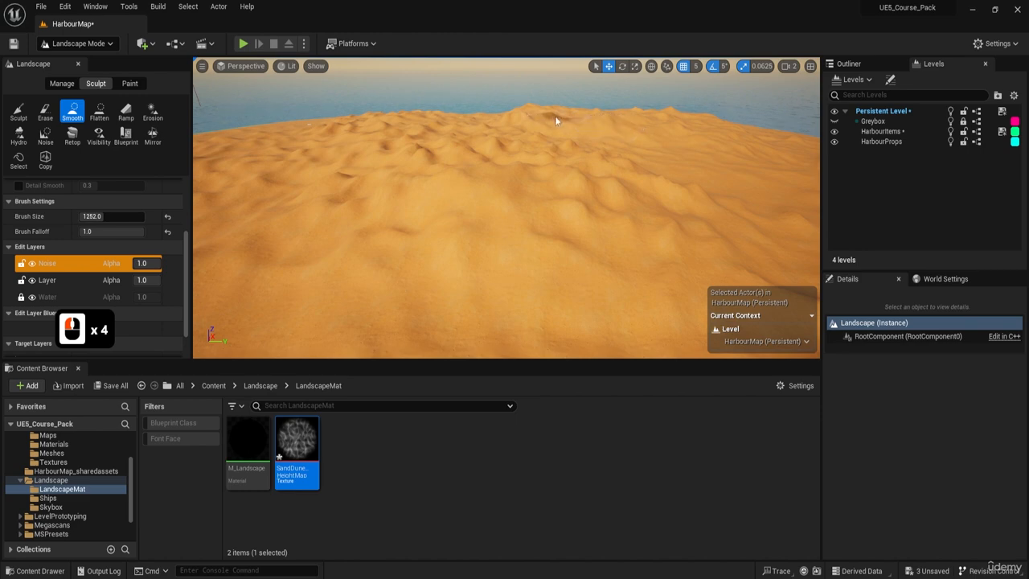
Switch to Selection mode and review the harbour town, desert and small island from over the water.
key("s")
right_click_drag(523, 116, 575, 159)
key("q")
key("d")
key("a")
key("a")
key("q")
key("w")
key("e")
key("d")
key("s")
key("a")
left_click(71, 43)
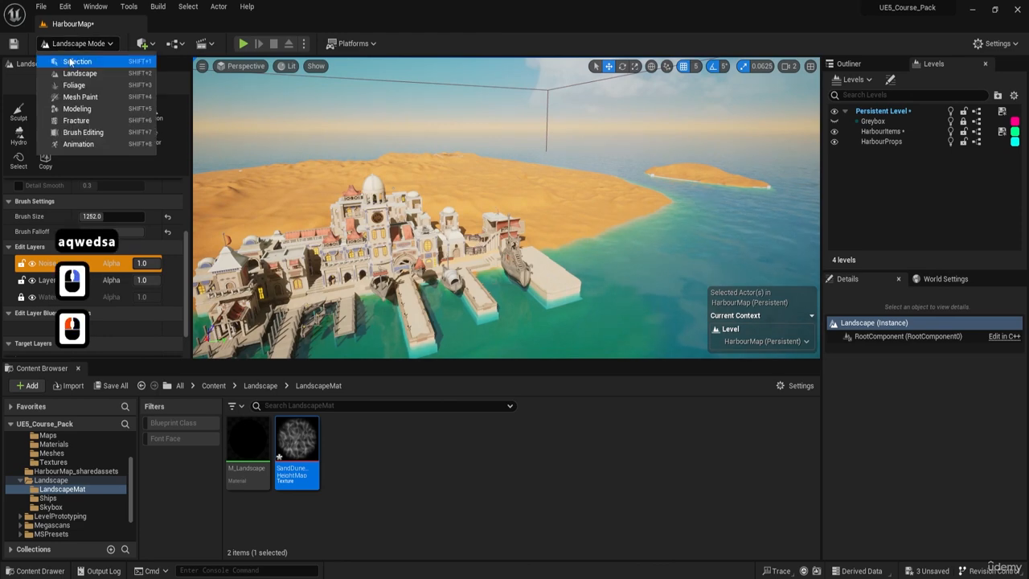
left_click(120, 59)
key("a")
key("w")
key("d")
mouse_move(500, 178)
right_mouse_down()
mouse_move(466, 178)
mouse_move(500, 178)
mouse_move(483, 179)
right_mouse_up()
key("q")
key("d")
key("e")
key("s")
key("a")
key("w")
key("a")
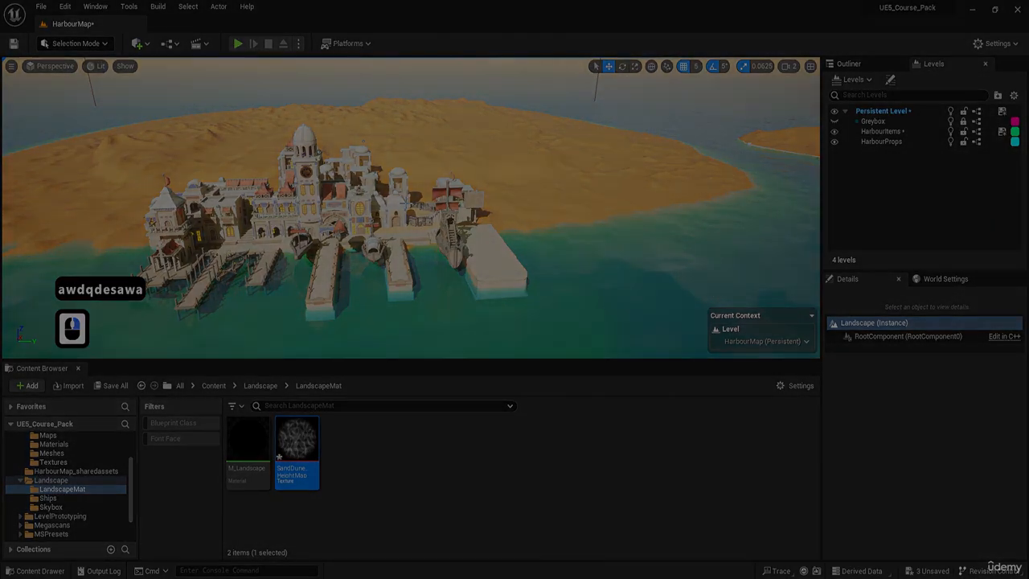